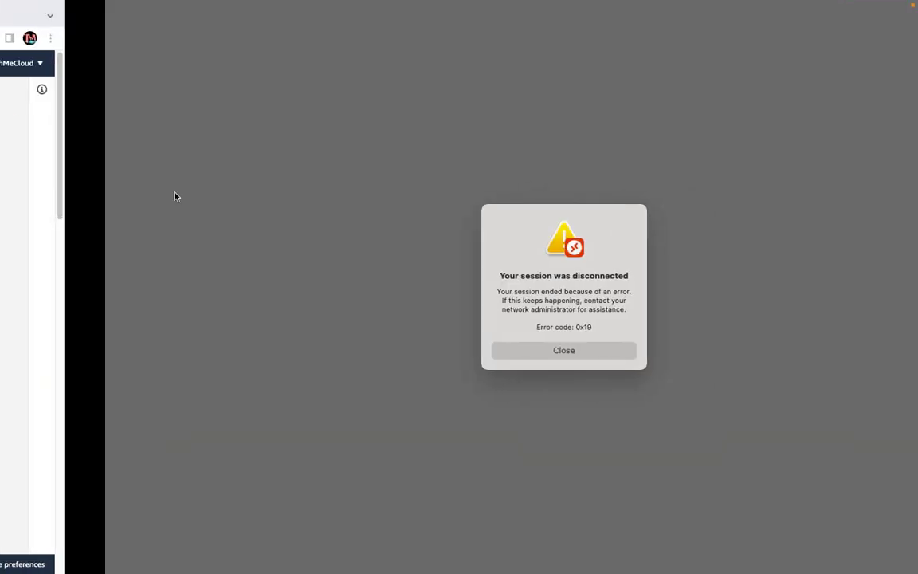
# Close the 'session was disconnected' error and move to the OneNote Azure Replication page.
pyautogui.click(470, 349)
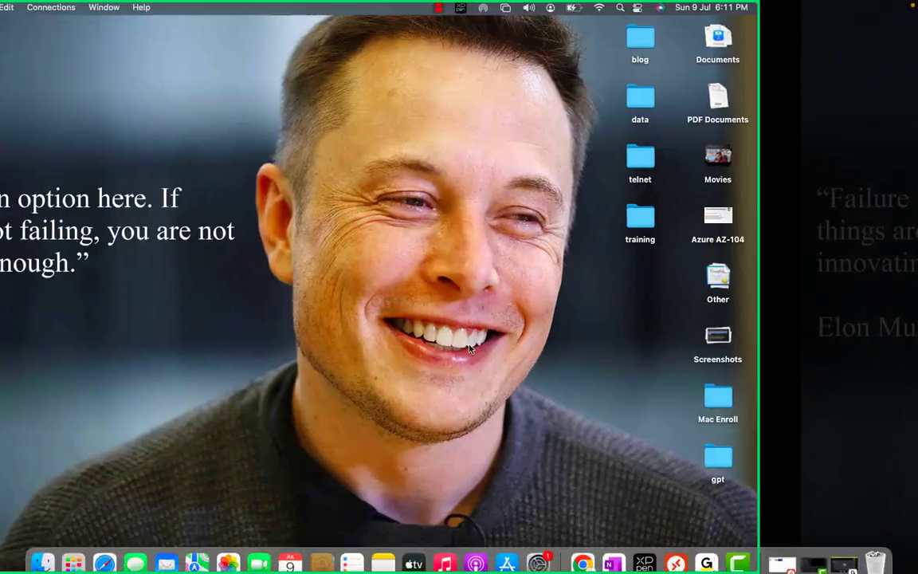
pyautogui.hotkey('ctrl', 'Right')
pyautogui.hotkey('ctrl', 'Right')
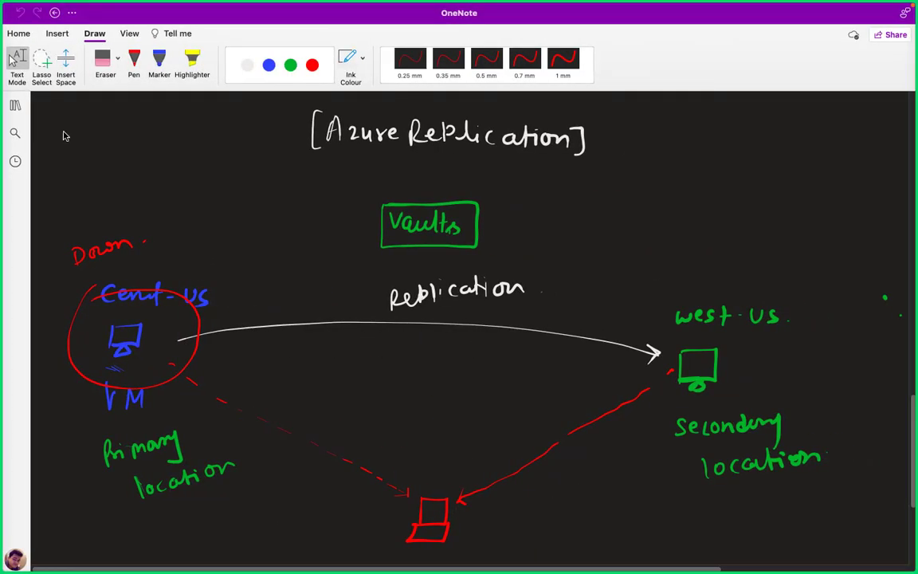
# Open the Storage Services page in the 'AWS Solution Archirect 2023' section, with the notebook pane hidden.
pyautogui.click(14, 106)
pyautogui.scroll(-10, 118, 490)
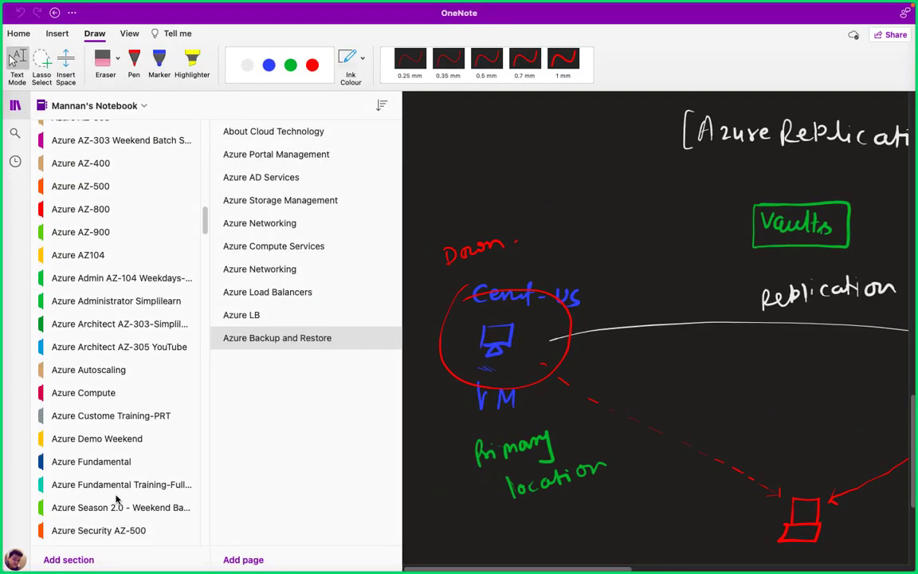
pyautogui.scroll(-15, 117, 499)
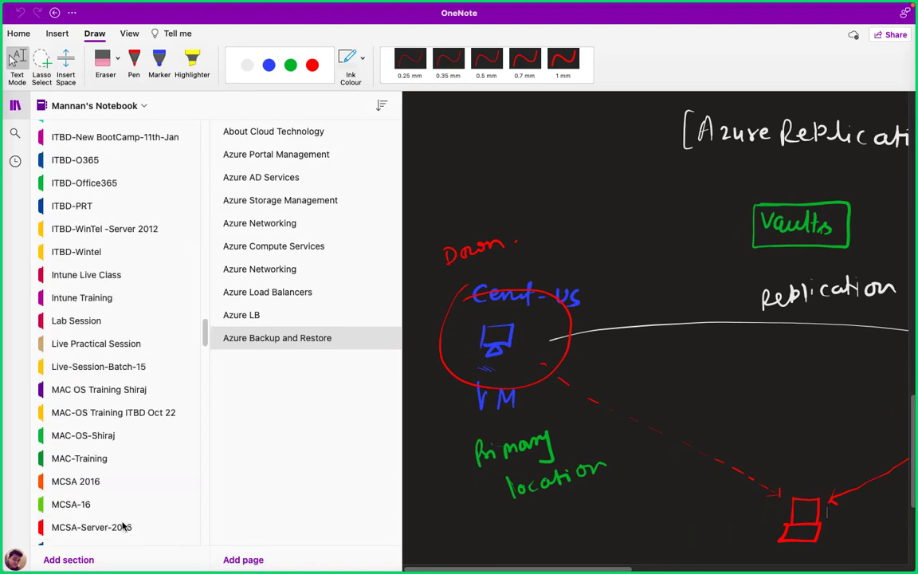
pyautogui.scroll(-15, 122, 510)
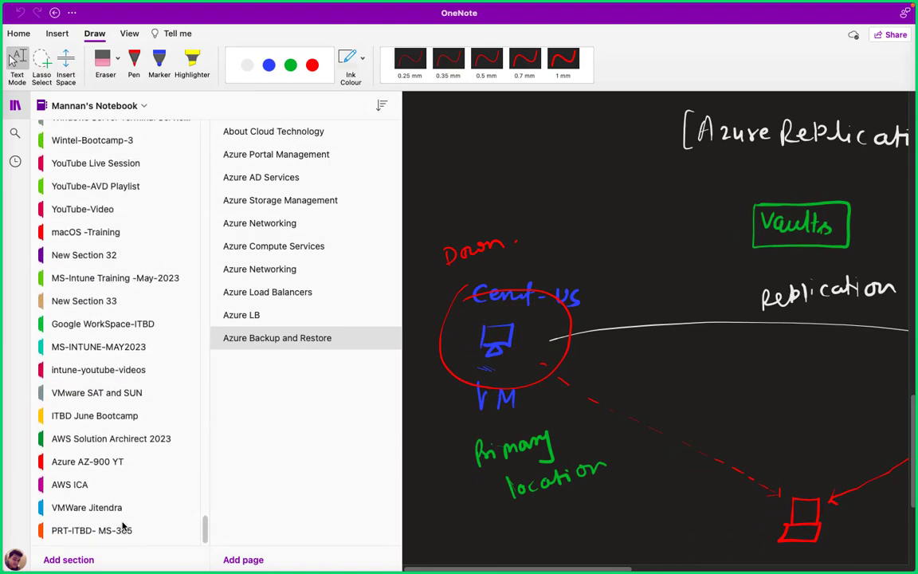
pyautogui.click(127, 446)
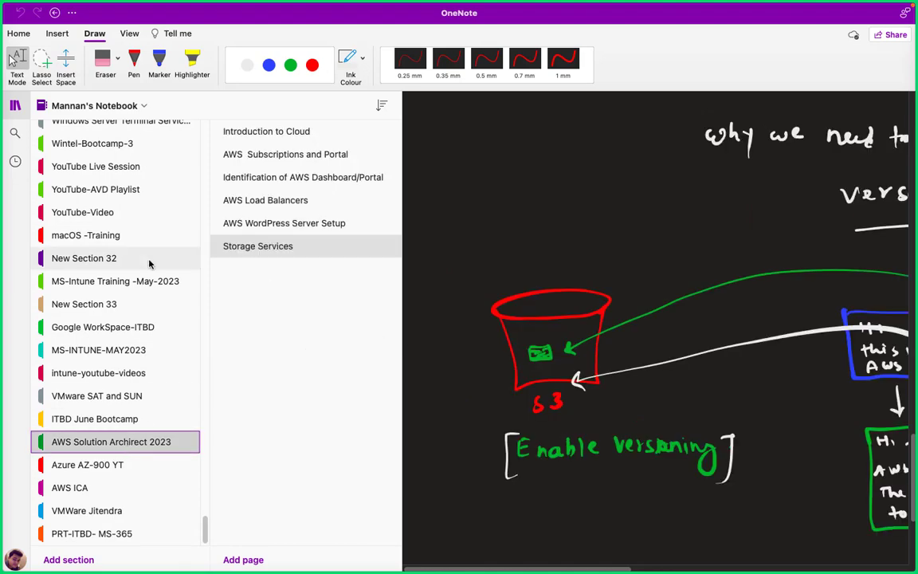
pyautogui.click(14, 106)
pyautogui.scroll(10, 485, 328)
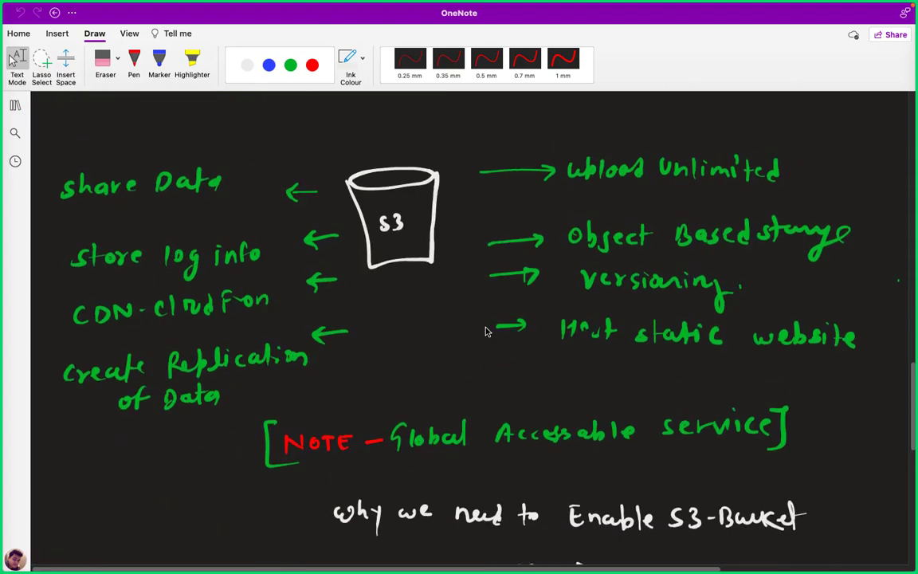
# Scroll through the S3 notes, then switch to the AWS Console Home in Chrome.
pyautogui.scroll(-5, 485, 327)
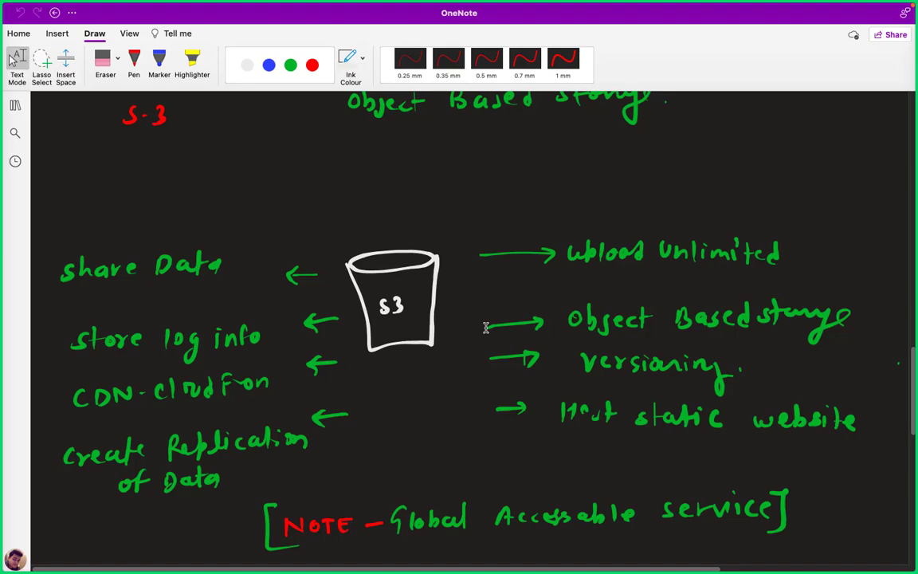
pyautogui.hotkey('ctrl', 'Left')
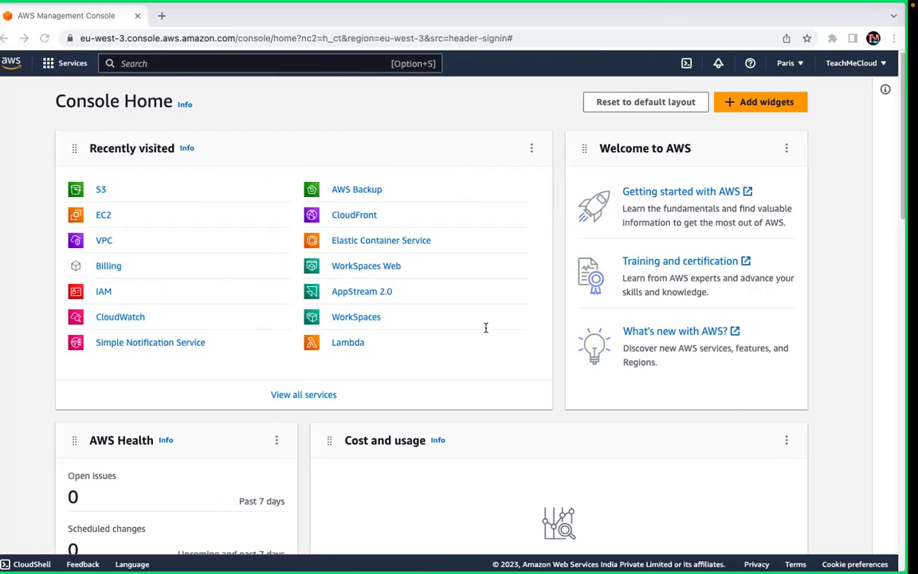
# Go to S3 and open classbucket1988, listing aws s3.pdf and a PNG screenshot.
pyautogui.click(112, 189)
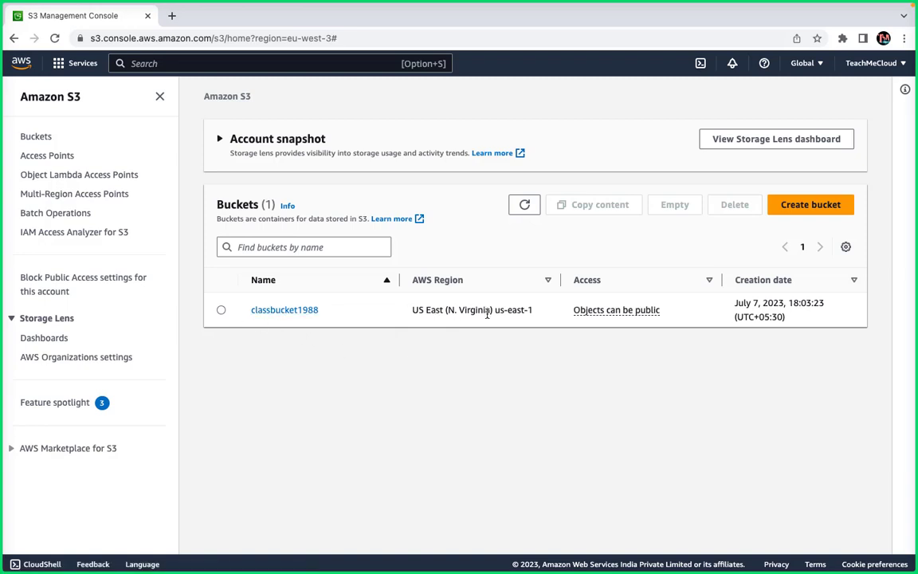
pyautogui.moveTo(446, 312); pyautogui.dragTo(504, 313)
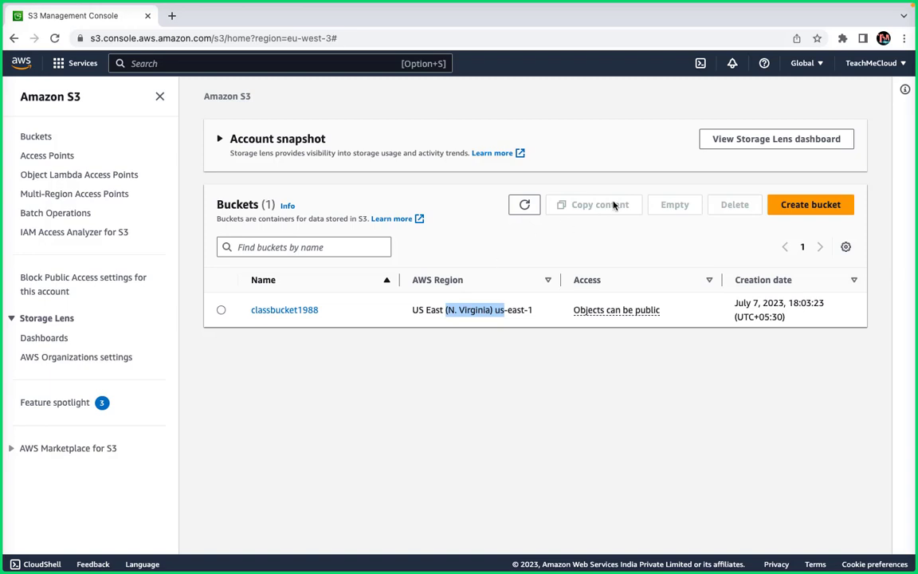
pyautogui.click(307, 312)
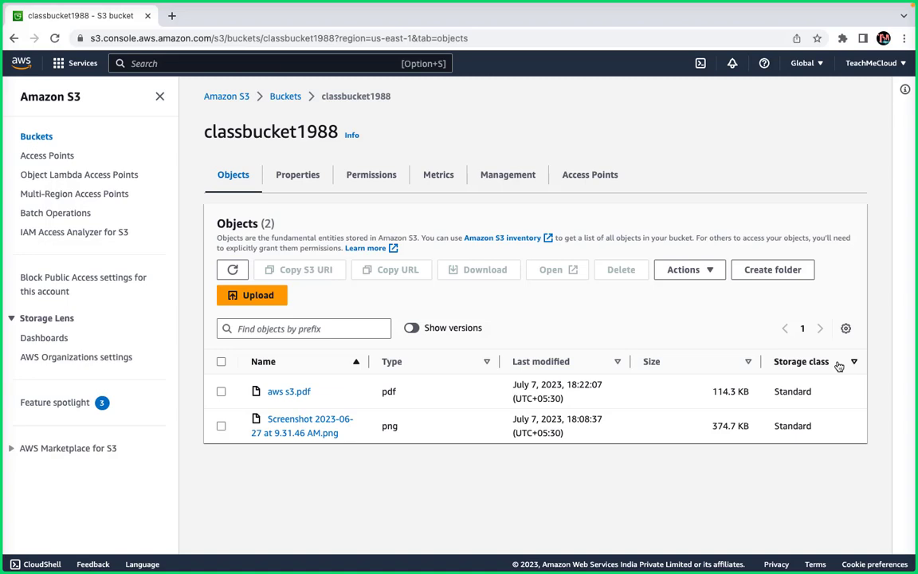
# Sort classbucket1988's objects by Storage class, then reverse the sort order.
pyautogui.click(828, 366)
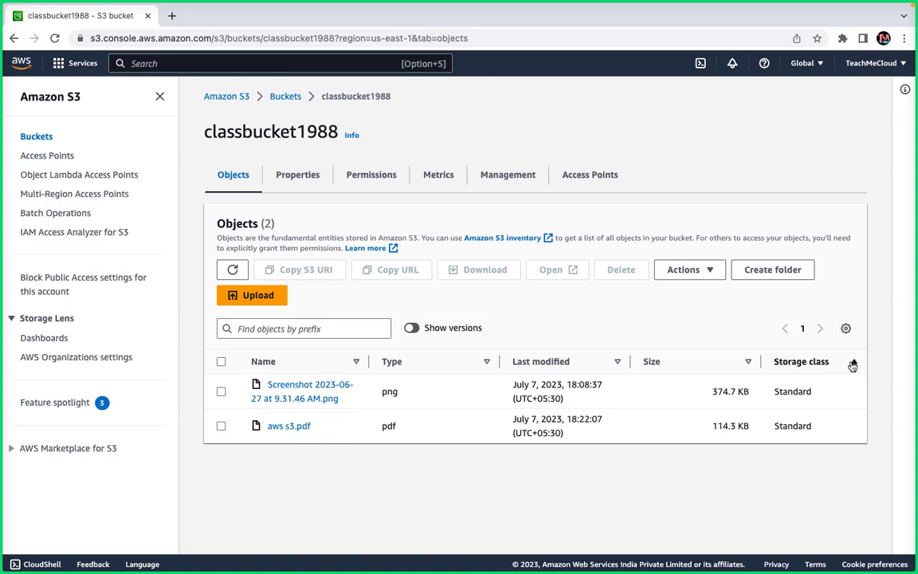
pyautogui.click(853, 363)
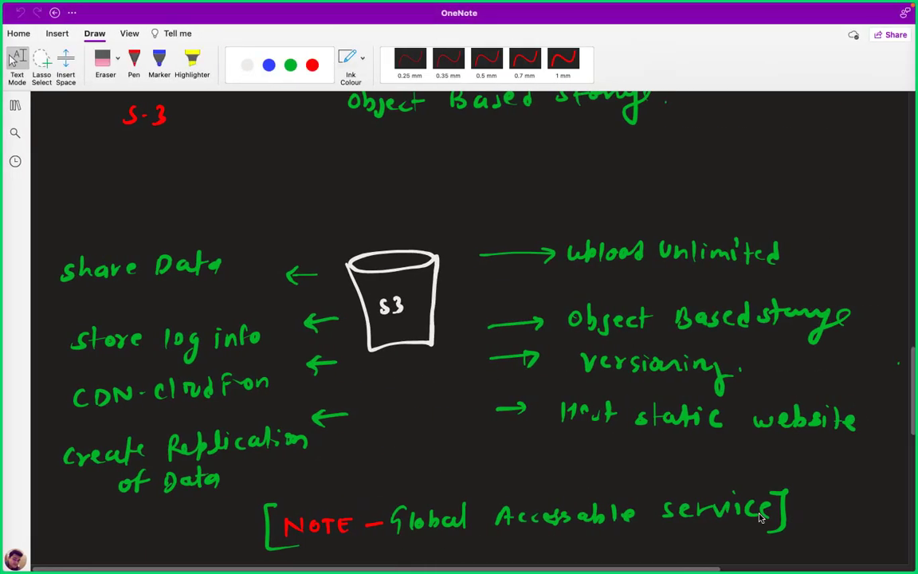
# Draw a blue S3 bucket labelled 'S3 - Bucket'.
pyautogui.scroll(-10, 758, 478)
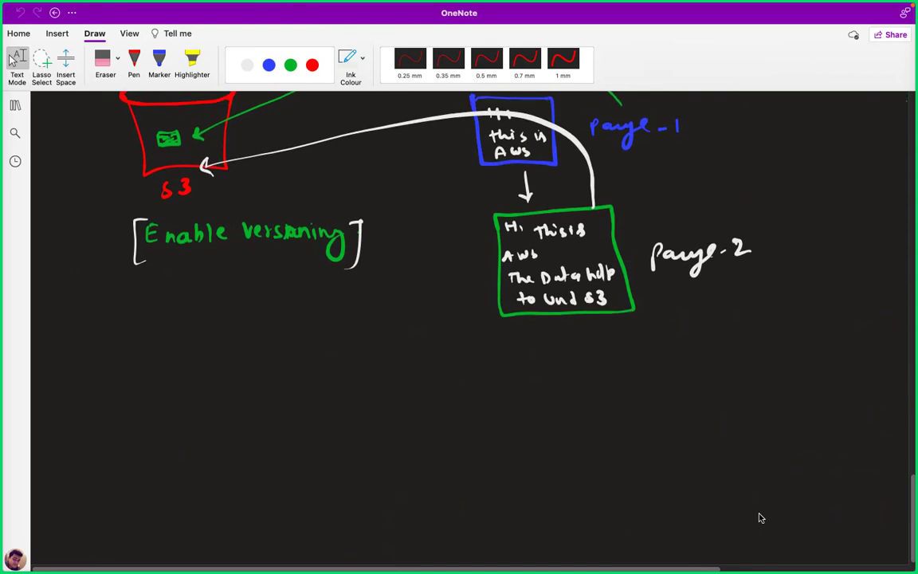
pyautogui.click(290, 65)
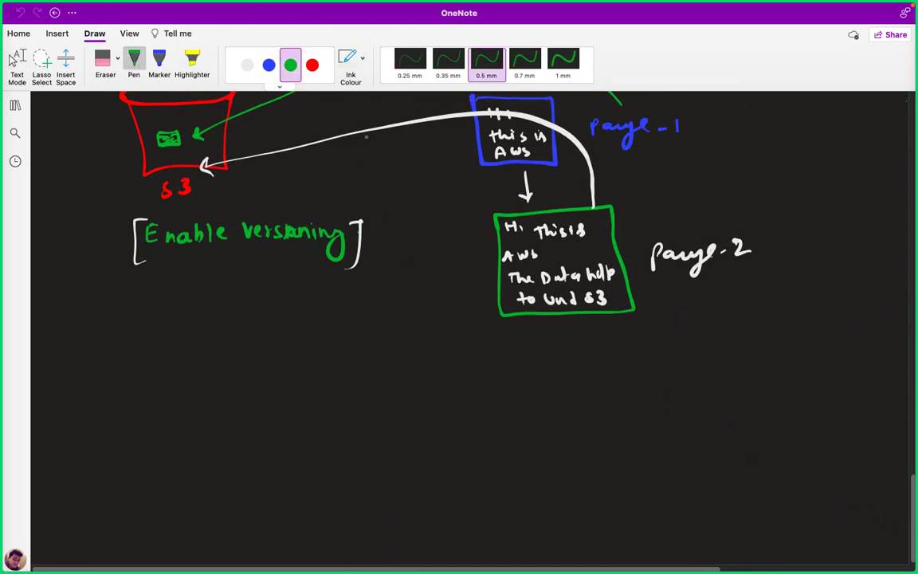
pyautogui.scroll(-5, 821, 447)
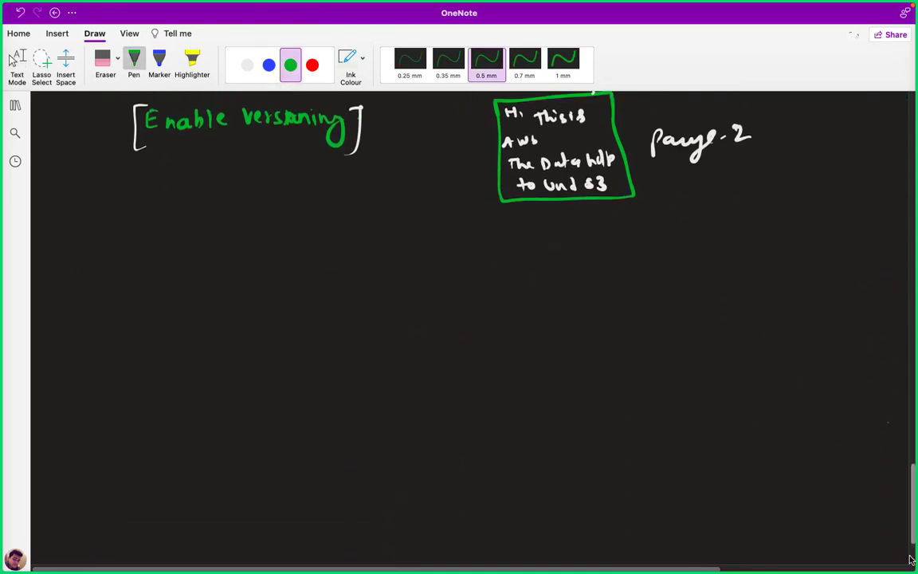
pyautogui.click(269, 66)
pyautogui.moveTo(360, 163)
pyautogui.mouseDown()
pyautogui.moveTo(418, 232)
pyautogui.moveTo(438, 228)
pyautogui.moveTo(444, 160)
pyautogui.moveTo(398, 168)
pyautogui.moveTo(364, 159)
pyautogui.moveTo(436, 146)
pyautogui.moveTo(465, 198)
pyautogui.moveTo(498, 190)
pyautogui.mouseUp()
pyautogui.moveTo(518, 183)
pyautogui.mouseDown()
pyautogui.moveTo(517, 199)
pyautogui.moveTo(617, 188)
pyautogui.mouseUp()
# In red, write boxed headings 'Storage class -' and 'Access Tier' below the bucket.
pyautogui.click(312, 64)
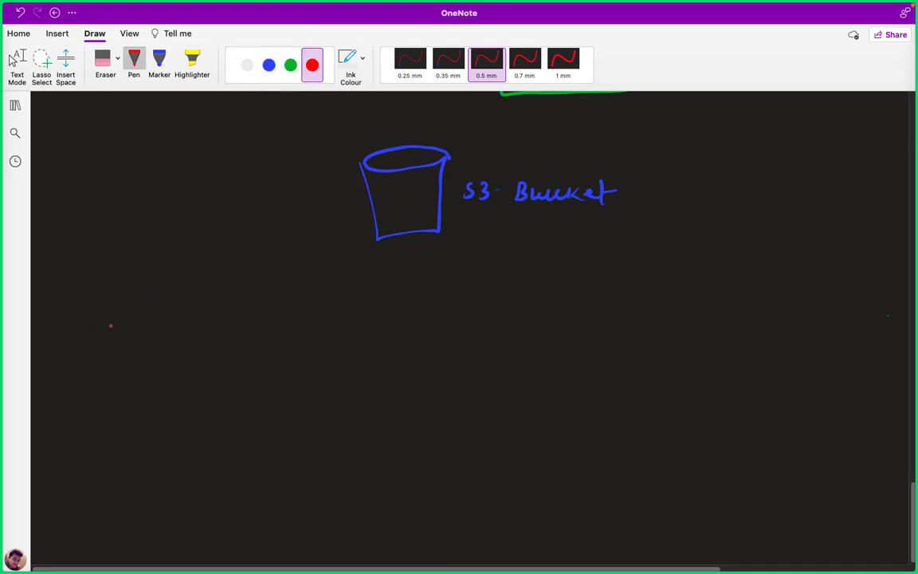
pyautogui.moveTo(104, 324)
pyautogui.mouseDown()
pyautogui.moveTo(94, 342)
pyautogui.moveTo(119, 340)
pyautogui.mouseUp()
pyautogui.moveTo(110, 328); pyautogui.dragTo(277, 328)
pyautogui.moveTo(492, 341)
pyautogui.mouseDown()
pyautogui.moveTo(556, 325)
pyautogui.moveTo(610, 329)
pyautogui.moveTo(612, 339)
pyautogui.moveTo(622, 322)
pyautogui.mouseUp()
pyautogui.moveTo(628, 329)
pyautogui.mouseDown()
pyautogui.moveTo(628, 340)
pyautogui.moveTo(646, 334)
pyautogui.mouseUp()
pyautogui.click(628, 323)
pyautogui.moveTo(648, 332); pyautogui.dragTo(667, 327)
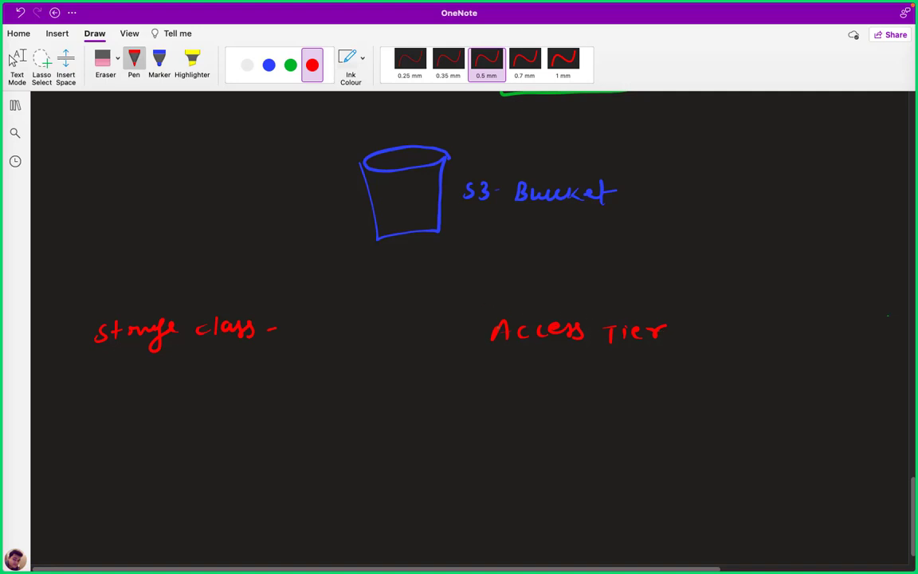
pyautogui.moveTo(484, 348)
pyautogui.mouseDown()
pyautogui.moveTo(485, 316)
pyautogui.moveTo(662, 313)
pyautogui.moveTo(681, 348)
pyautogui.moveTo(484, 356)
pyautogui.mouseUp()
pyautogui.moveTo(87, 317)
pyautogui.mouseDown()
pyautogui.moveTo(85, 363)
pyautogui.moveTo(215, 356)
pyautogui.moveTo(295, 312)
pyautogui.moveTo(94, 320)
pyautogui.mouseUp()
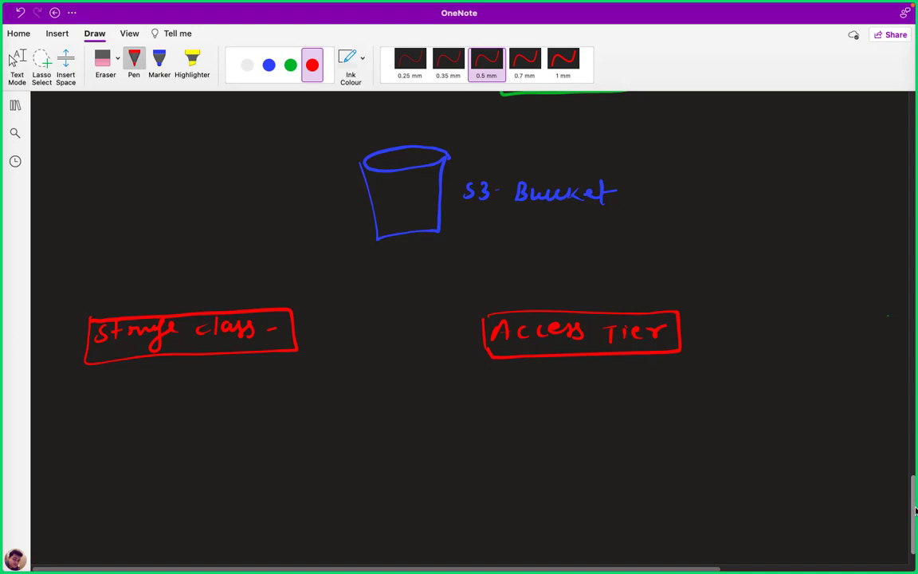
pyautogui.scroll(-2, 841, 434)
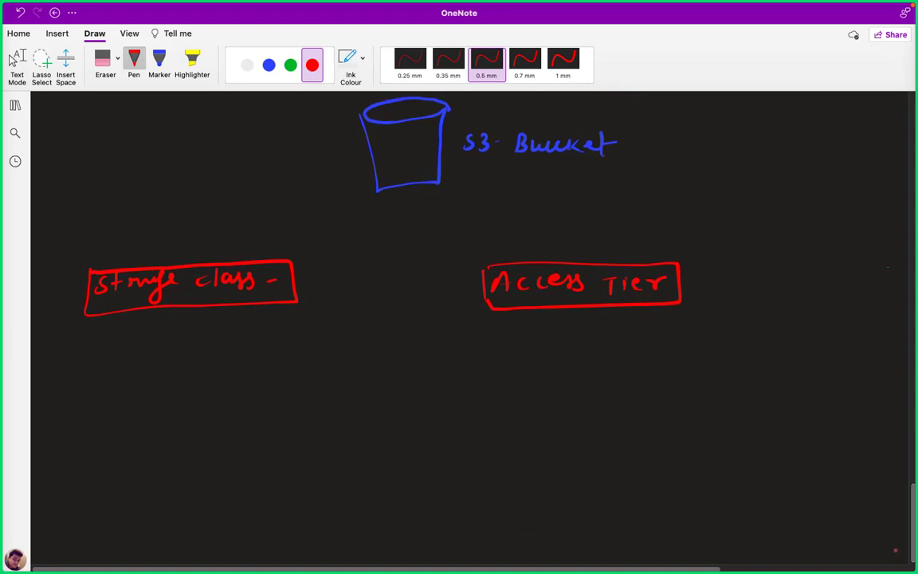
# Draw a green S3 bucket and two on-prem machines near the page bottom.
pyautogui.scroll(-5, 418, 334)
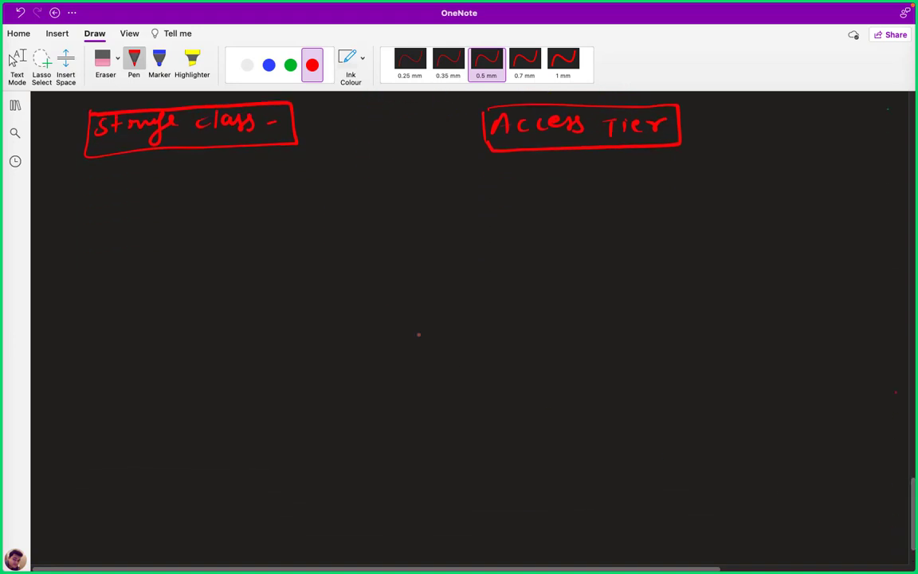
pyautogui.click(290, 66)
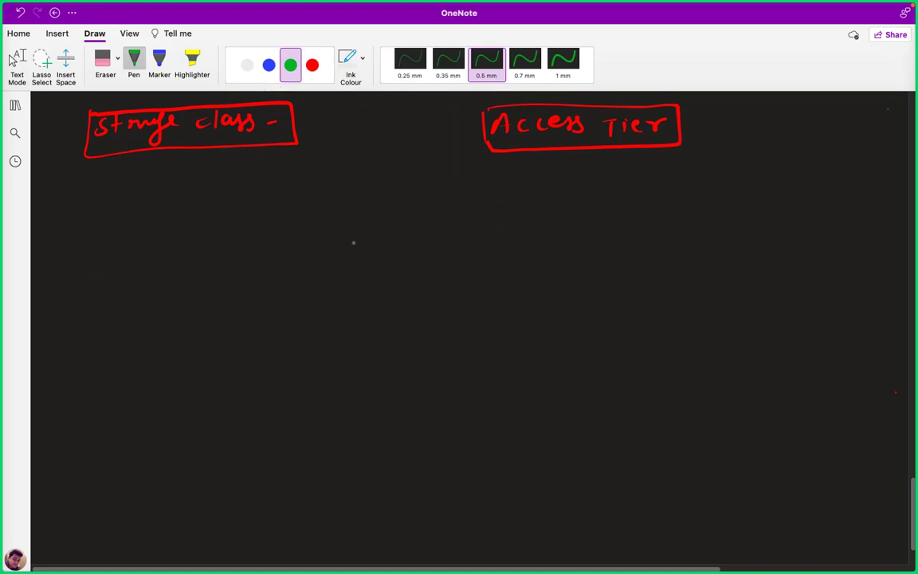
pyautogui.moveTo(351, 238)
pyautogui.mouseDown()
pyautogui.moveTo(358, 288)
pyautogui.moveTo(424, 286)
pyautogui.moveTo(424, 226)
pyautogui.moveTo(394, 237)
pyautogui.moveTo(369, 221)
pyautogui.moveTo(429, 223)
pyautogui.moveTo(444, 256)
pyautogui.moveTo(467, 255)
pyautogui.mouseUp()
pyautogui.moveTo(399, 504)
pyautogui.mouseDown()
pyautogui.moveTo(412, 488)
pyautogui.moveTo(427, 507)
pyautogui.moveTo(399, 512)
pyautogui.moveTo(416, 515)
pyautogui.moveTo(403, 520)
pyautogui.mouseUp()
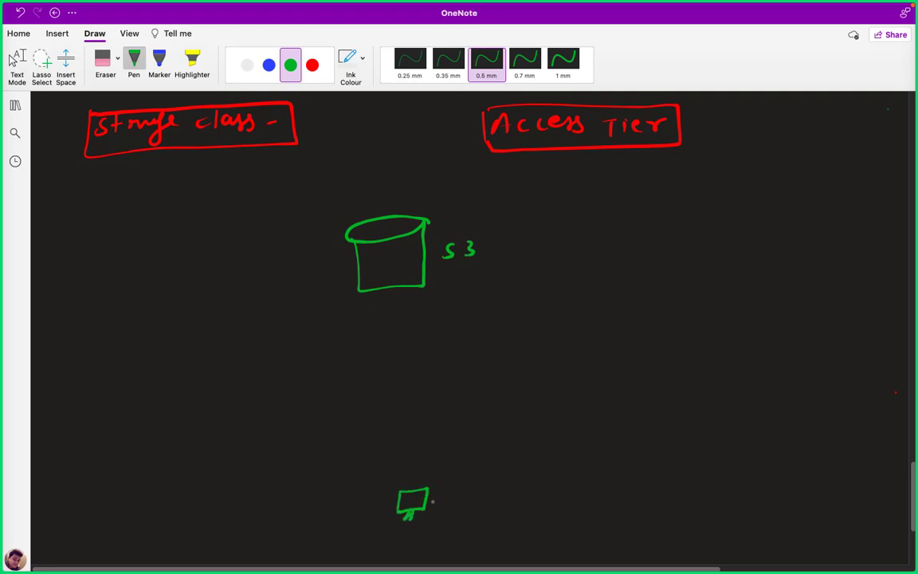
pyautogui.moveTo(437, 487)
pyautogui.mouseDown()
pyautogui.moveTo(437, 510)
pyautogui.moveTo(509, 499)
pyautogui.moveTo(534, 510)
pyautogui.moveTo(548, 501)
pyautogui.moveTo(568, 514)
pyautogui.moveTo(594, 497)
pyautogui.moveTo(607, 512)
pyautogui.moveTo(628, 510)
pyautogui.mouseUp()
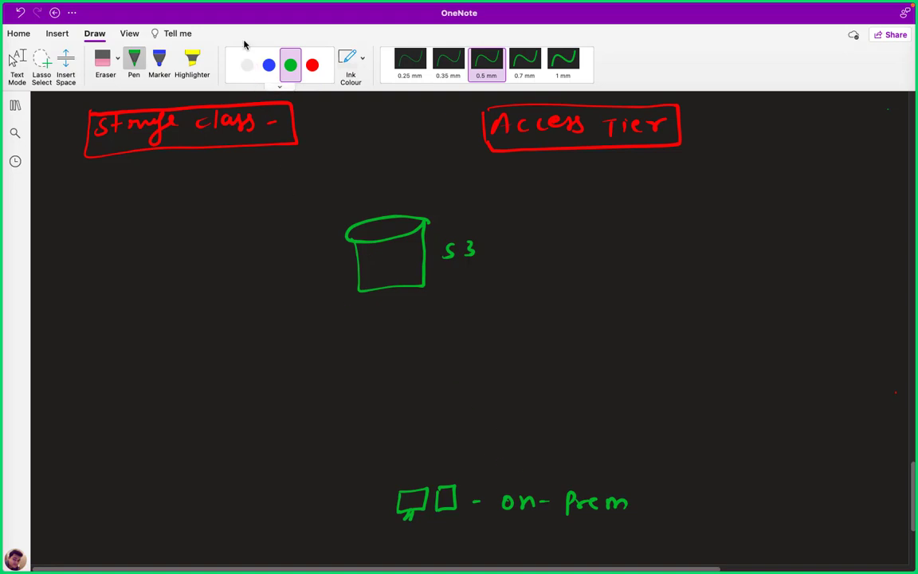
# In white ink, label the machines 'ITB' and write 'HOT Tier' on the left.
pyautogui.click(247, 65)
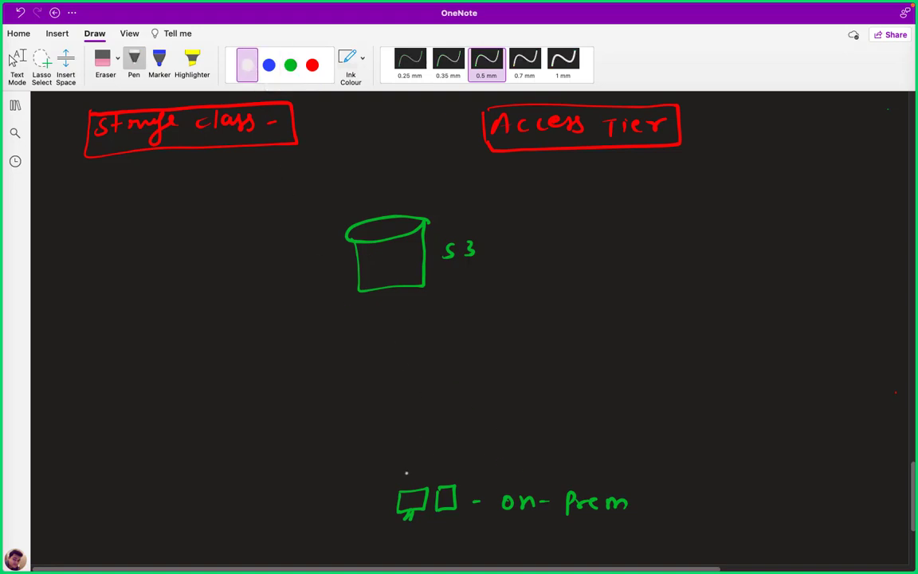
pyautogui.moveTo(409, 463)
pyautogui.mouseDown()
pyautogui.moveTo(409, 476)
pyautogui.moveTo(422, 463)
pyautogui.moveTo(439, 474)
pyautogui.mouseUp()
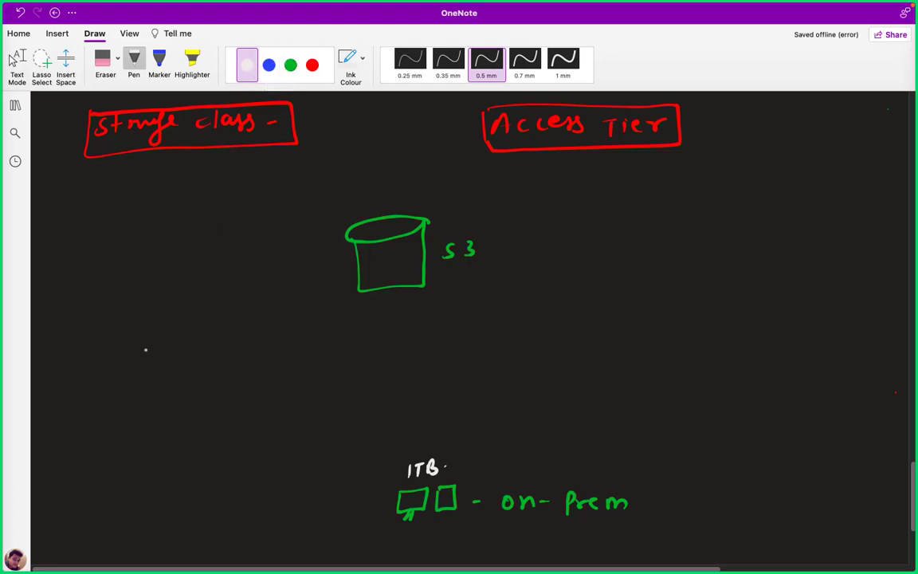
pyautogui.moveTo(145, 342)
pyautogui.mouseDown()
pyautogui.moveTo(145, 360)
pyautogui.moveTo(156, 350)
pyautogui.mouseUp()
pyautogui.moveTo(155, 343); pyautogui.dragTo(155, 359)
pyautogui.moveTo(163, 349); pyautogui.dragTo(161, 345)
pyautogui.moveTo(169, 343)
pyautogui.mouseDown()
pyautogui.moveTo(184, 343)
pyautogui.moveTo(175, 359)
pyautogui.moveTo(208, 343)
pyautogui.mouseUp()
pyautogui.moveTo(201, 344)
pyautogui.mouseDown()
pyautogui.moveTo(201, 360)
pyautogui.moveTo(246, 346)
pyautogui.mouseUp()
pyautogui.click(216, 343)
# Write the white tier labels 'Cool Trier' in the middle and 'Archive' on the right.
pyautogui.moveTo(434, 342); pyautogui.dragTo(435, 356)
pyautogui.moveTo(439, 349)
pyautogui.mouseDown()
pyautogui.moveTo(497, 355)
pyautogui.moveTo(504, 340)
pyautogui.mouseUp()
pyautogui.moveTo(510, 356); pyautogui.dragTo(557, 346)
pyautogui.click(699, 351)
pyautogui.moveTo(690, 359)
pyautogui.mouseDown()
pyautogui.moveTo(722, 346)
pyautogui.moveTo(726, 356)
pyautogui.mouseUp()
pyautogui.moveTo(739, 335)
pyautogui.mouseDown()
pyautogui.moveTo(739, 359)
pyautogui.moveTo(753, 358)
pyautogui.mouseUp()
pyautogui.moveTo(757, 348)
pyautogui.mouseDown()
pyautogui.moveTo(758, 359)
pyautogui.moveTo(784, 346)
pyautogui.moveTo(804, 355)
pyautogui.mouseUp()
pyautogui.click(792, 349)
pyautogui.click(808, 349)
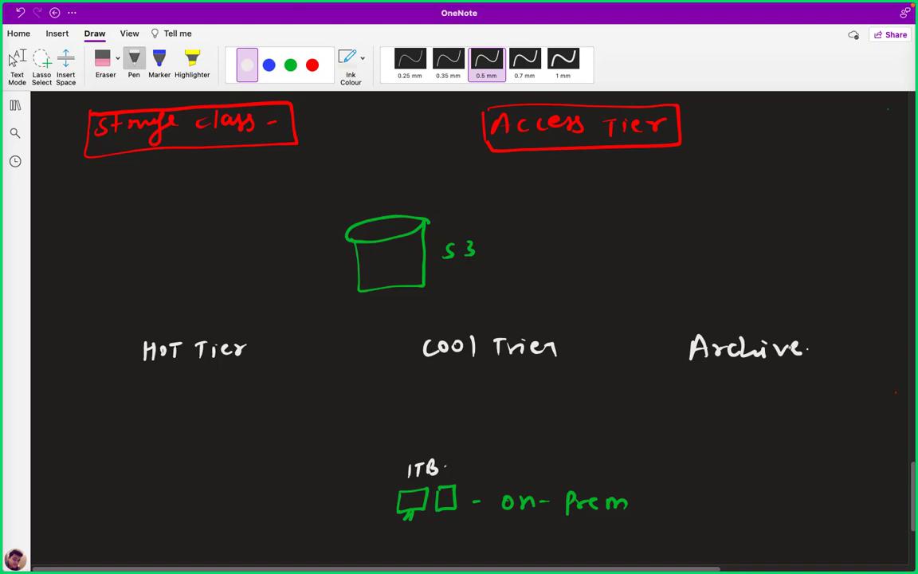
# Draw a green arrow from ITB to HOT Tier and write 20$/month beneath it.
pyautogui.click(290, 65)
pyautogui.moveTo(400, 488)
pyautogui.mouseDown()
pyautogui.moveTo(279, 434)
pyautogui.moveTo(183, 373)
pyautogui.moveTo(196, 377)
pyautogui.mouseUp()
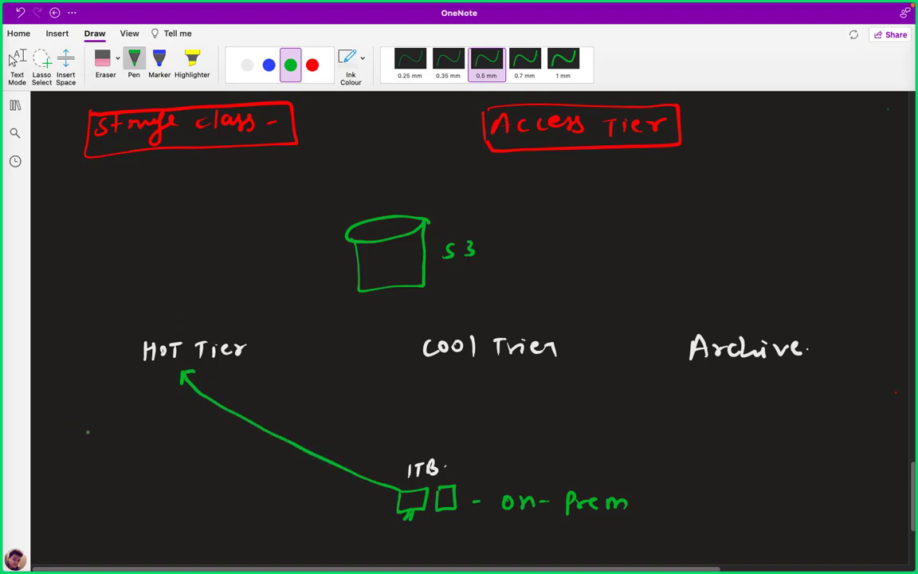
pyautogui.moveTo(51, 420)
pyautogui.mouseDown()
pyautogui.moveTo(62, 435)
pyautogui.moveTo(67, 419)
pyautogui.moveTo(81, 438)
pyautogui.moveTo(113, 421)
pyautogui.moveTo(122, 431)
pyautogui.moveTo(132, 423)
pyautogui.moveTo(169, 430)
pyautogui.mouseUp()
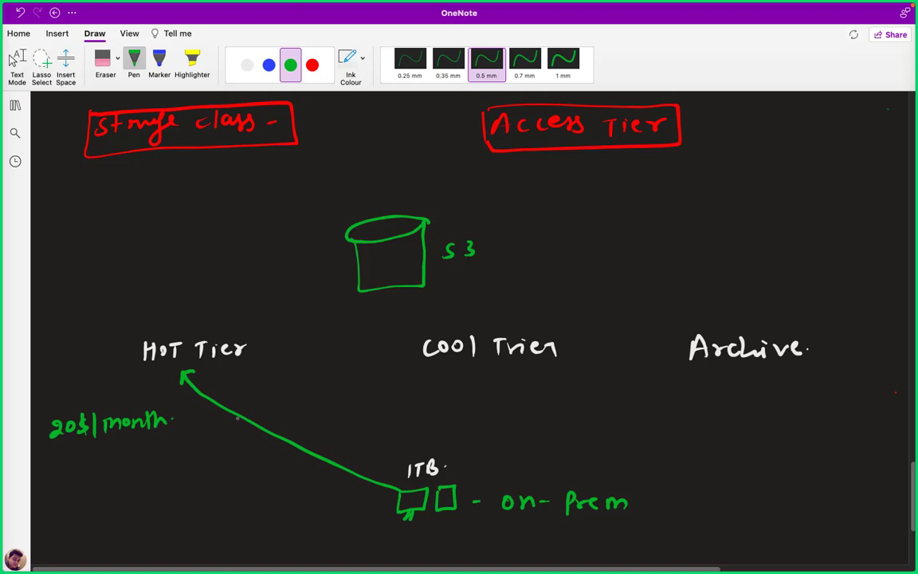
# Write 'Downloading free' in blue under 20$/month.
pyautogui.click(268, 65)
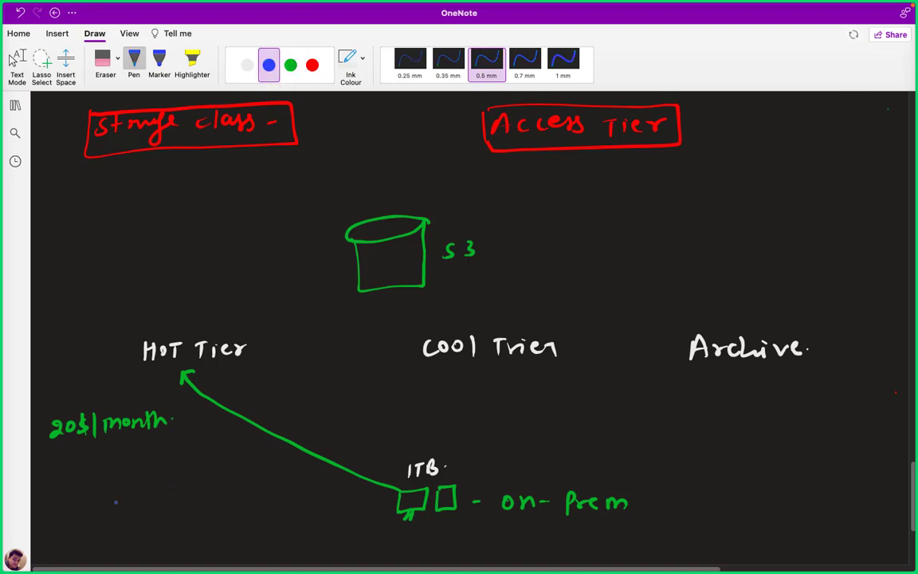
pyautogui.moveTo(51, 472)
pyautogui.mouseDown()
pyautogui.moveTo(51, 488)
pyautogui.moveTo(82, 478)
pyautogui.moveTo(190, 479)
pyautogui.moveTo(183, 504)
pyautogui.mouseUp()
pyautogui.click(200, 477)
pyautogui.click(137, 539)
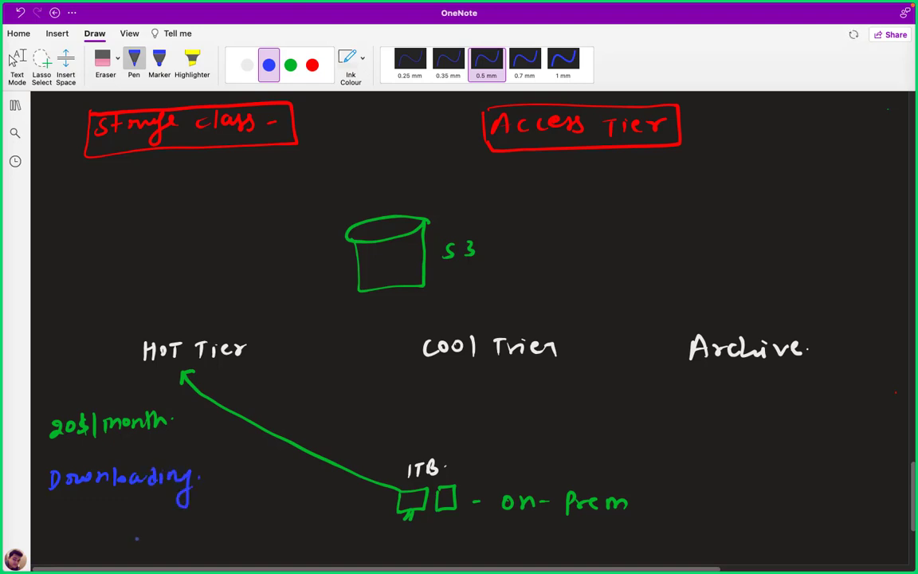
pyautogui.moveTo(89, 503)
pyautogui.mouseDown()
pyautogui.moveTo(83, 523)
pyautogui.moveTo(103, 507)
pyautogui.moveTo(137, 516)
pyautogui.mouseUp()
pyautogui.click(141, 510)
pyautogui.click(158, 514)
# Draw a blue arrow from 1TB to Cool Tier, then add red 10$/month and 10$/Download notes.
pyautogui.click(290, 64)
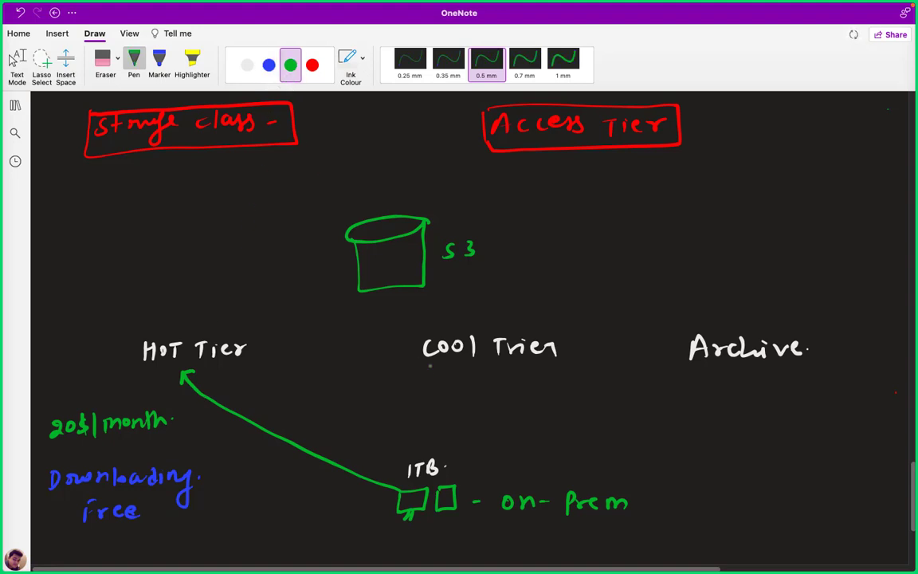
pyautogui.click(268, 64)
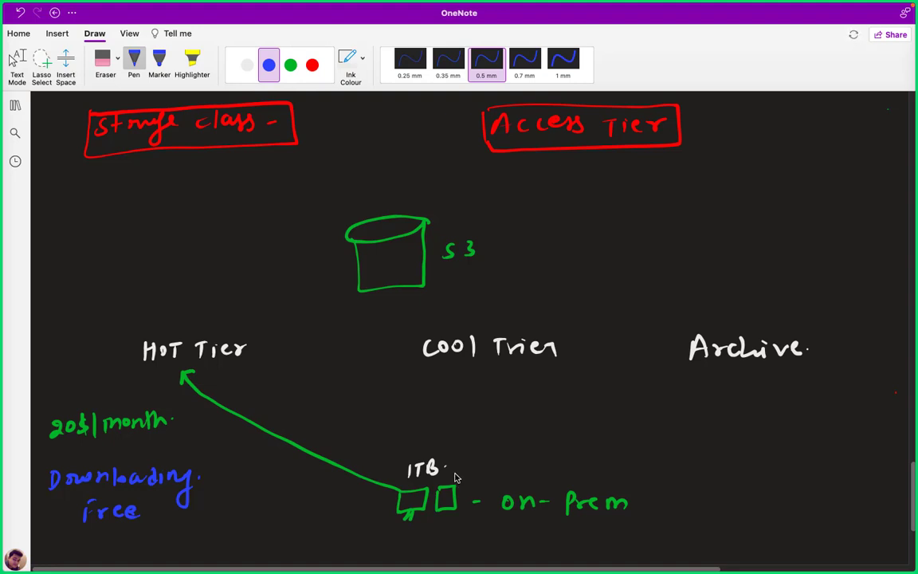
pyautogui.moveTo(456, 475); pyautogui.dragTo(448, 371)
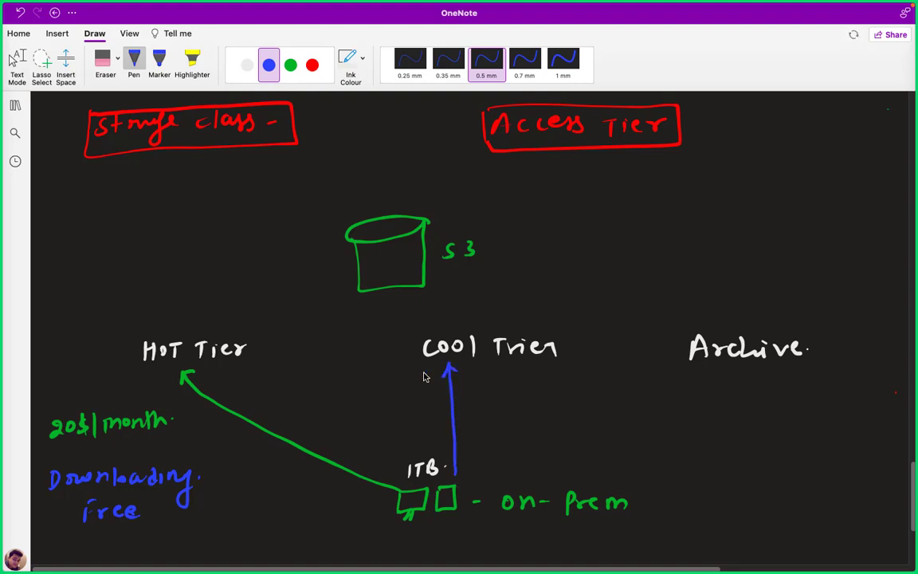
pyautogui.click(312, 65)
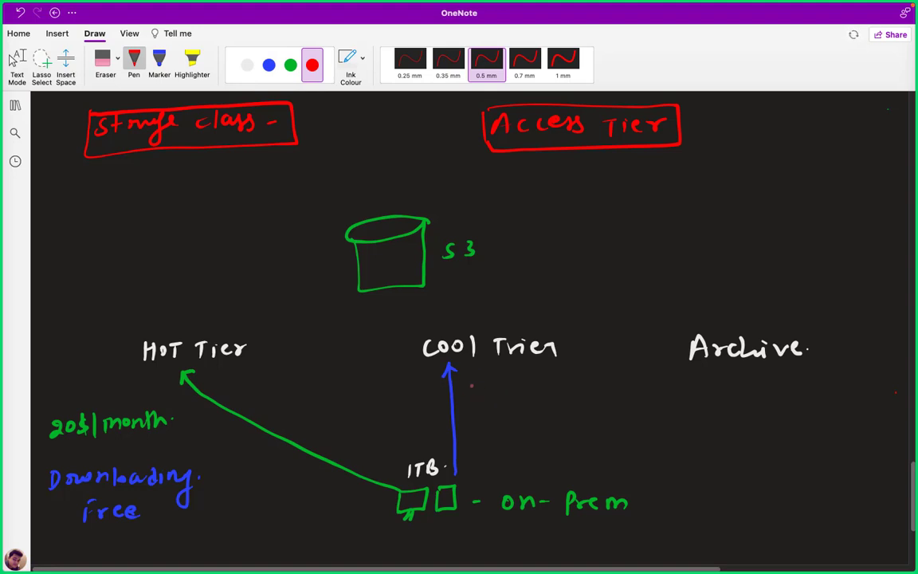
pyautogui.moveTo(476, 379)
pyautogui.mouseDown()
pyautogui.moveTo(476, 389)
pyautogui.moveTo(484, 380)
pyautogui.moveTo(505, 392)
pyautogui.moveTo(542, 381)
pyautogui.moveTo(568, 390)
pyautogui.mouseUp()
pyautogui.moveTo(565, 379); pyautogui.dragTo(583, 390)
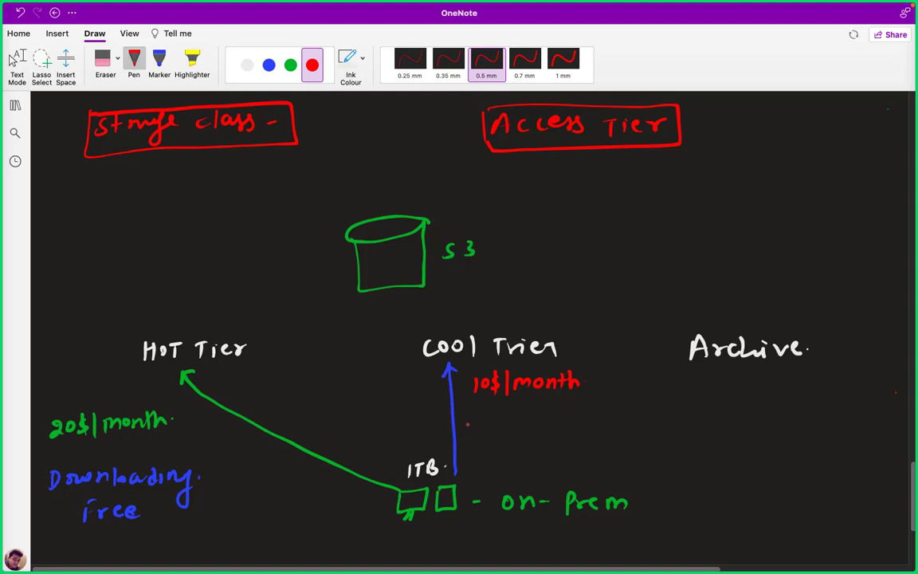
pyautogui.moveTo(476, 423)
pyautogui.mouseDown()
pyautogui.moveTo(475, 436)
pyautogui.moveTo(484, 425)
pyautogui.moveTo(489, 437)
pyautogui.moveTo(619, 429)
pyautogui.mouseUp()
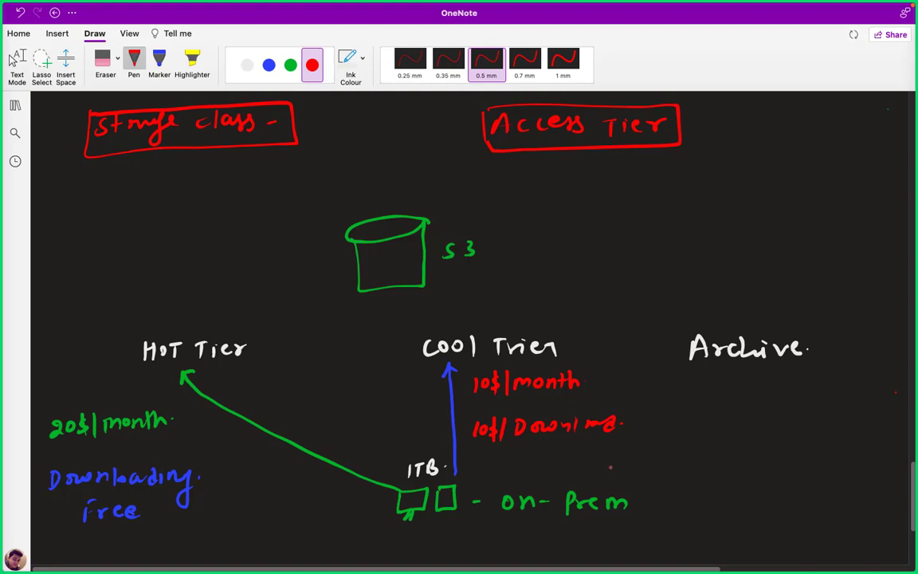
# Draw a white arrow from on-prem to Archive and write $2/month in green beneath it.
pyautogui.click(247, 65)
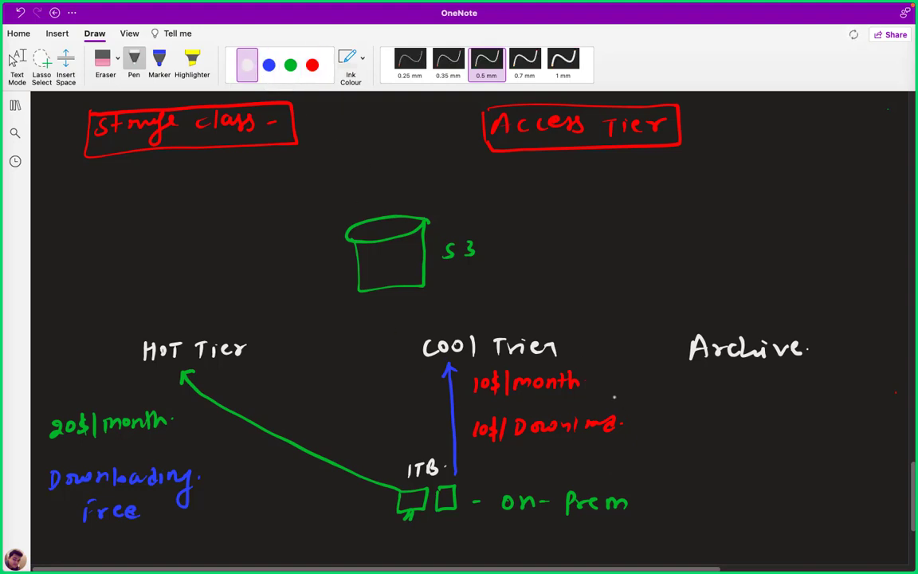
pyautogui.moveTo(526, 477)
pyautogui.mouseDown()
pyautogui.moveTo(624, 424)
pyautogui.moveTo(712, 394)
pyautogui.mouseUp()
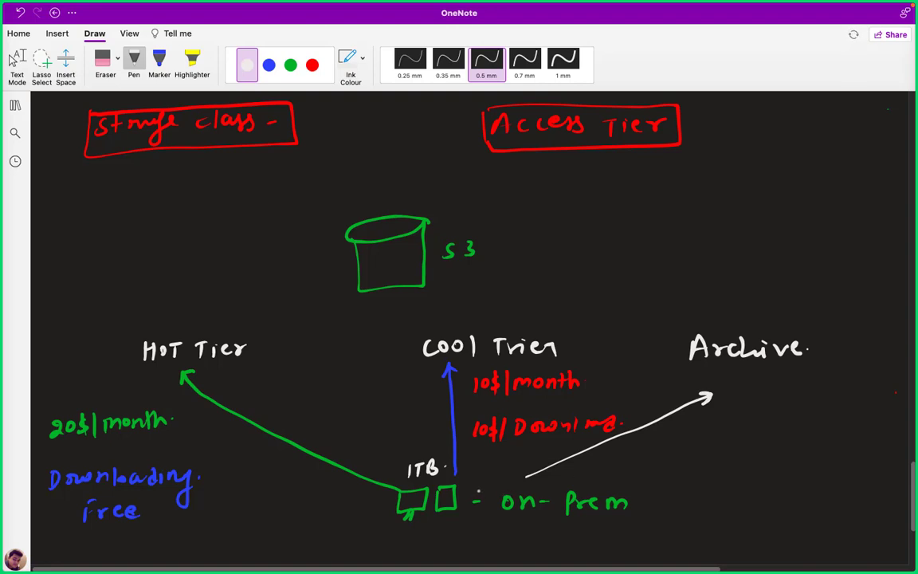
pyautogui.click(290, 65)
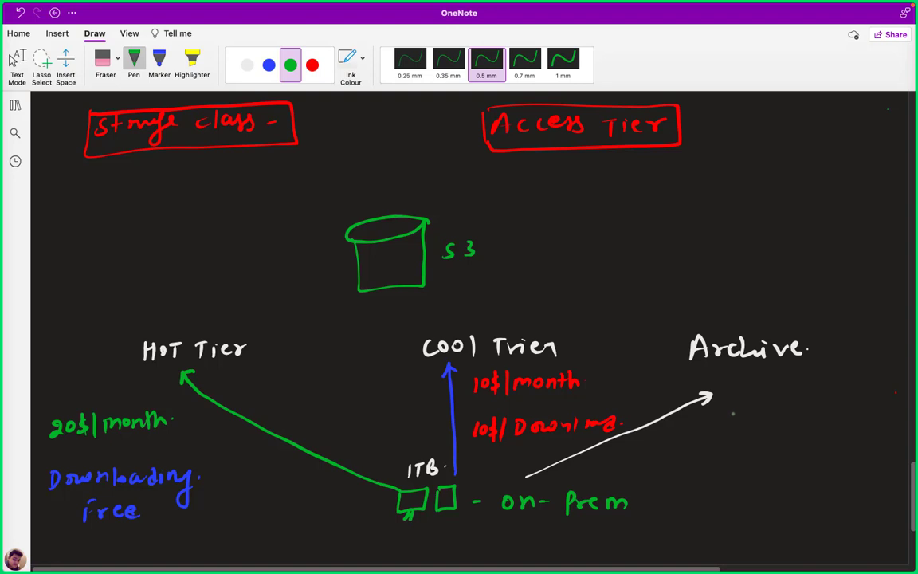
pyautogui.moveTo(750, 400); pyautogui.dragTo(742, 414)
pyautogui.moveTo(747, 397)
pyautogui.mouseDown()
pyautogui.moveTo(746, 419)
pyautogui.moveTo(806, 412)
pyautogui.moveTo(813, 403)
pyautogui.moveTo(839, 412)
pyautogui.mouseUp()
pyautogui.moveTo(845, 397); pyautogui.dragTo(859, 411)
pyautogui.click(871, 406)
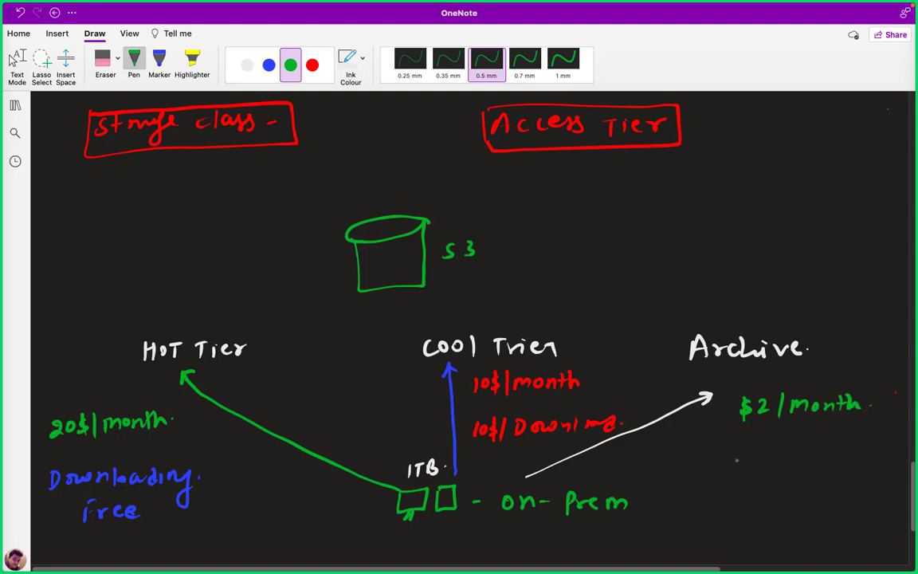
# Add a $22/Download note and tick the Storage class heading.
pyautogui.moveTo(732, 451)
pyautogui.mouseDown()
pyautogui.moveTo(727, 469)
pyautogui.moveTo(772, 459)
pyautogui.moveTo(789, 470)
pyautogui.moveTo(831, 455)
pyautogui.moveTo(889, 461)
pyautogui.moveTo(896, 473)
pyautogui.mouseUp()
pyautogui.click(862, 460)
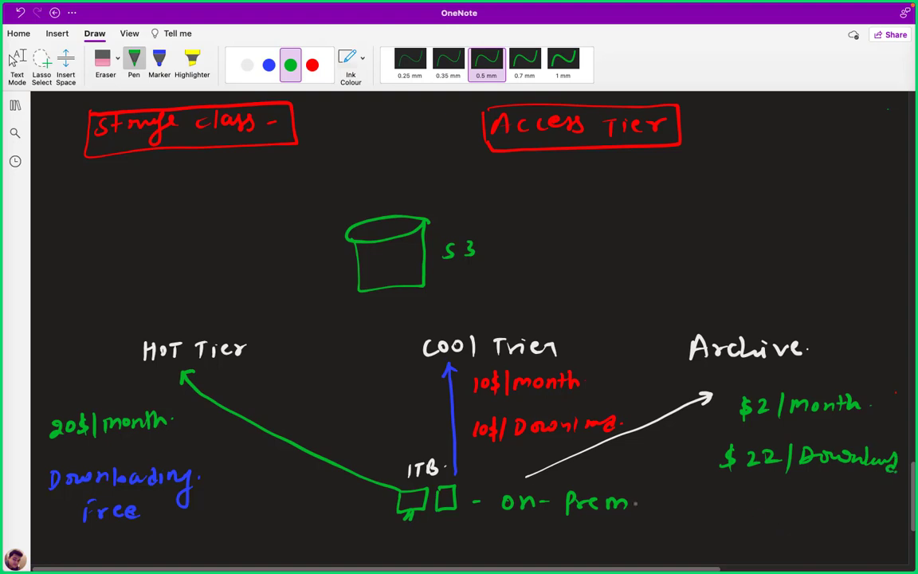
pyautogui.moveTo(65, 128); pyautogui.dragTo(86, 113)
# Start a new bucket from the Buckets list and enter the name trainingbucket1988.
pyautogui.hotkey('ctrl', 'Left')
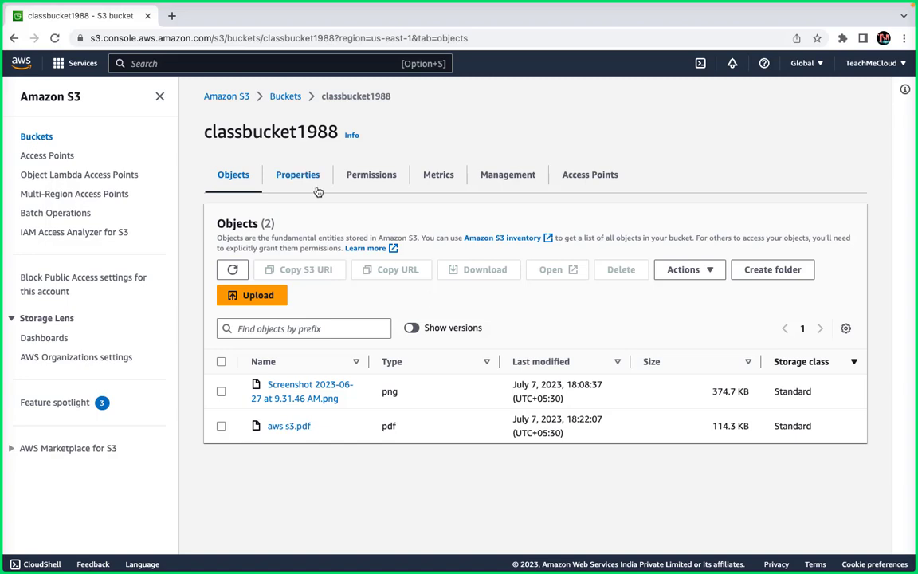
pyautogui.click(282, 95)
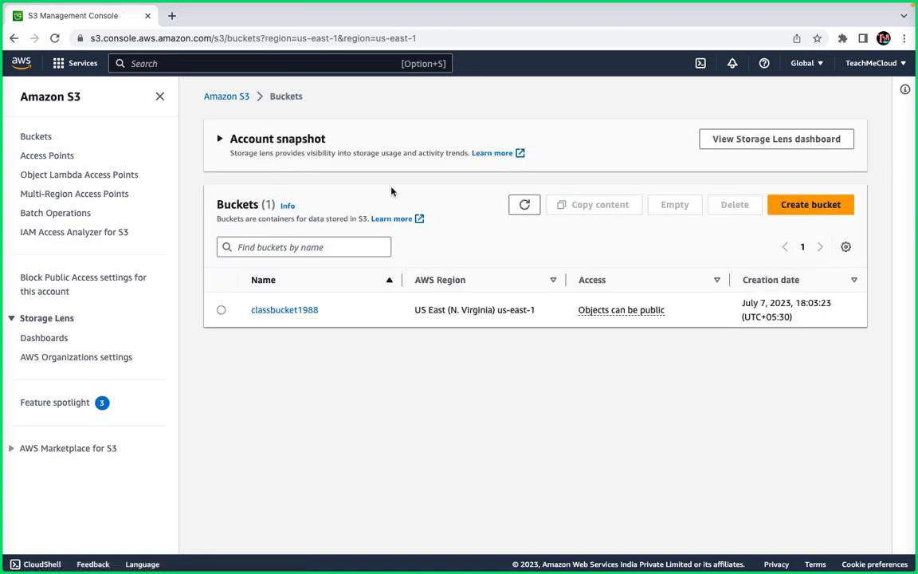
pyautogui.click(809, 206)
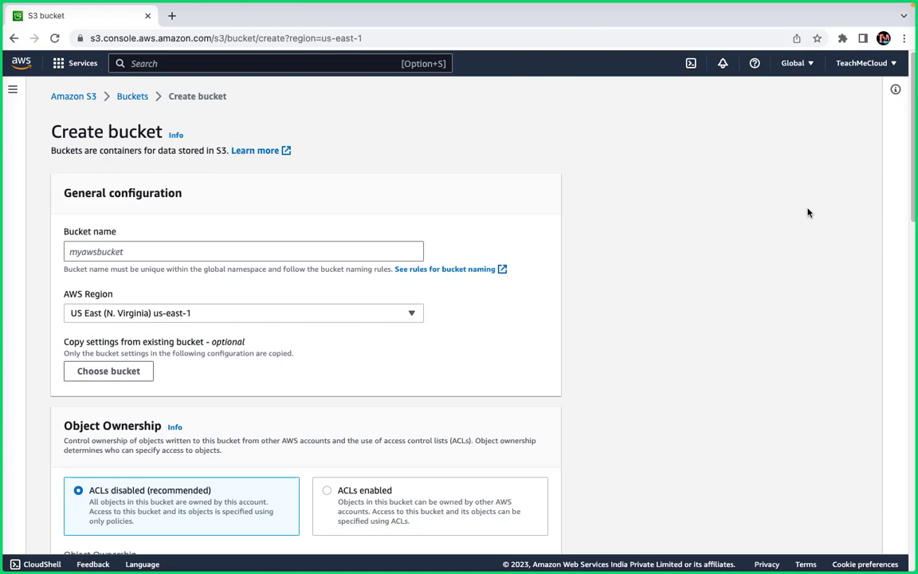
pyautogui.click(178, 247)
pyautogui.write('tra')
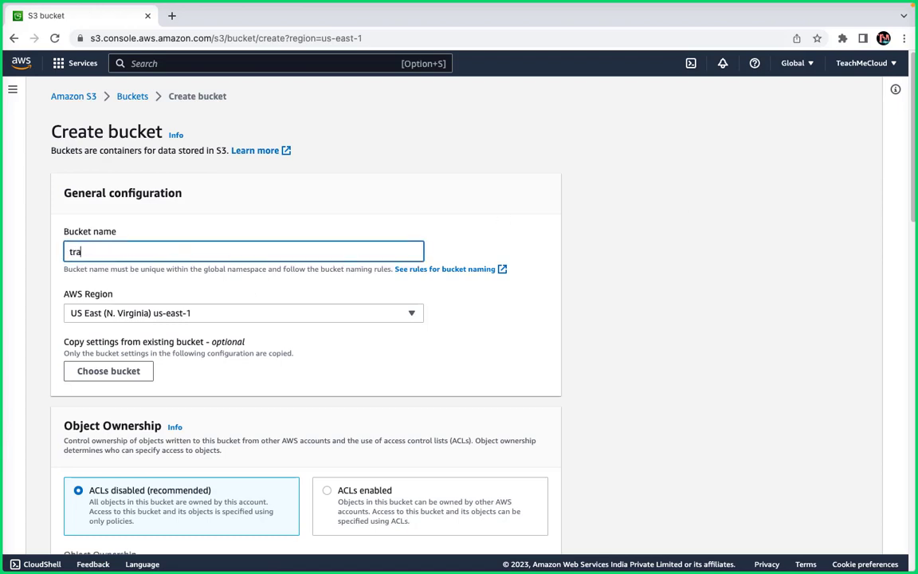
pyautogui.write('iningbucket1988')
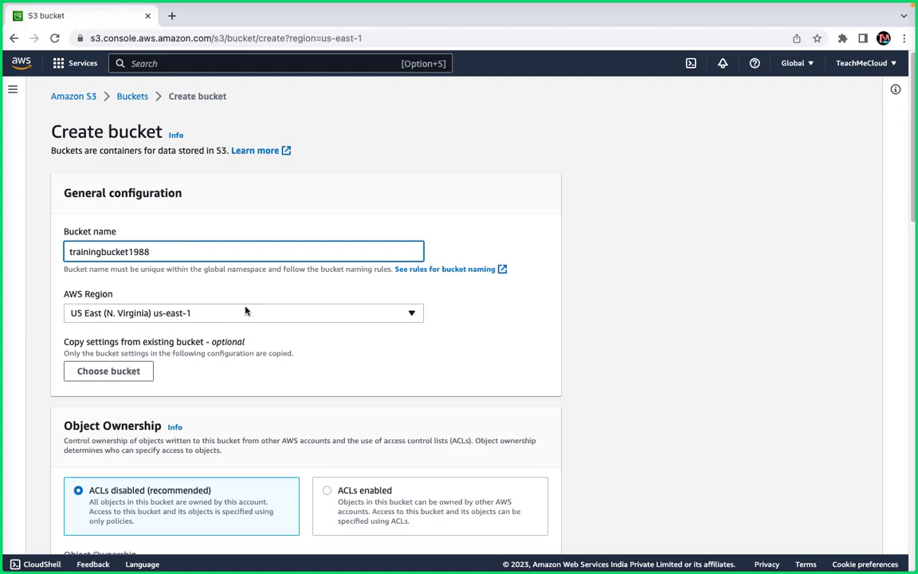
# Review the Block Public Access and remaining bucket sections, then expand Advanced settings.
pyautogui.scroll(-3, 252, 380)
pyautogui.scroll(-4, 252, 379)
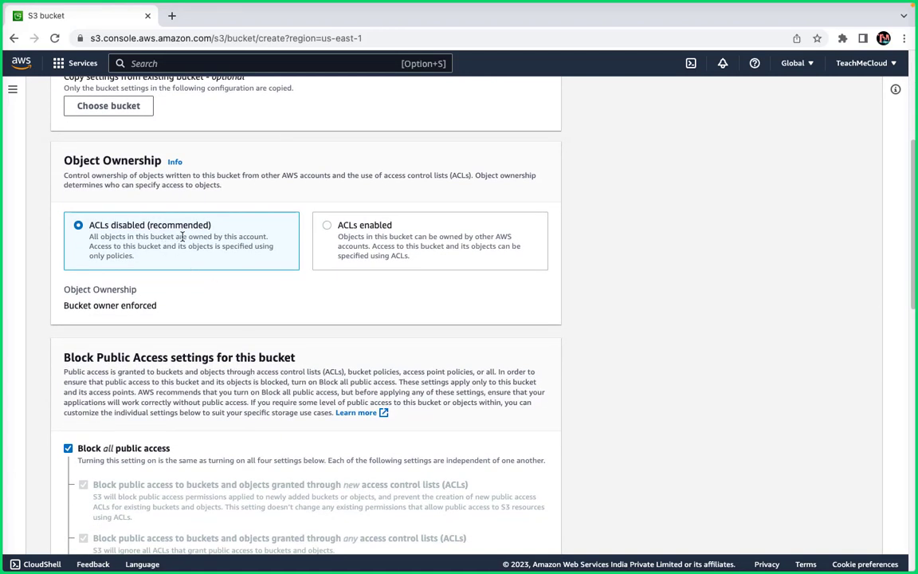
pyautogui.scroll(-3, 160, 287)
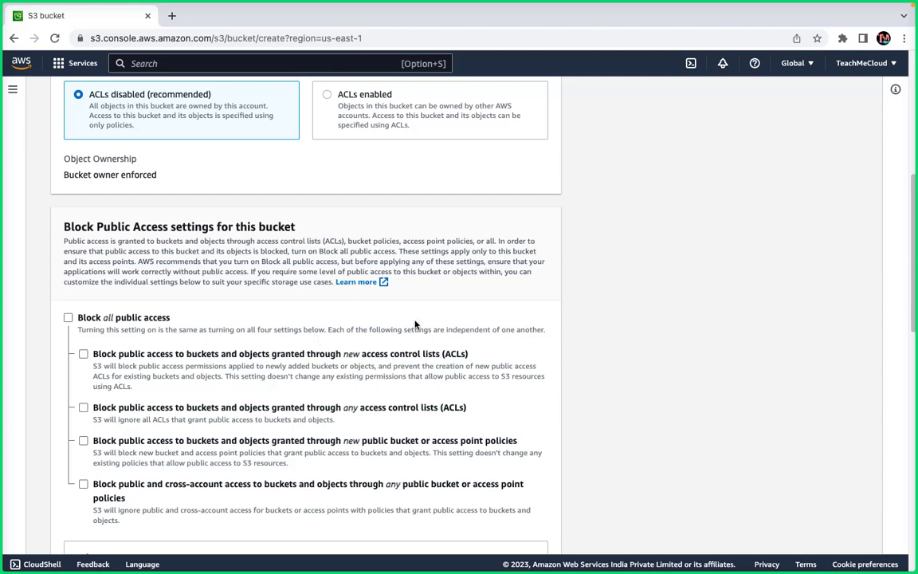
pyautogui.scroll(-1, 293, 359)
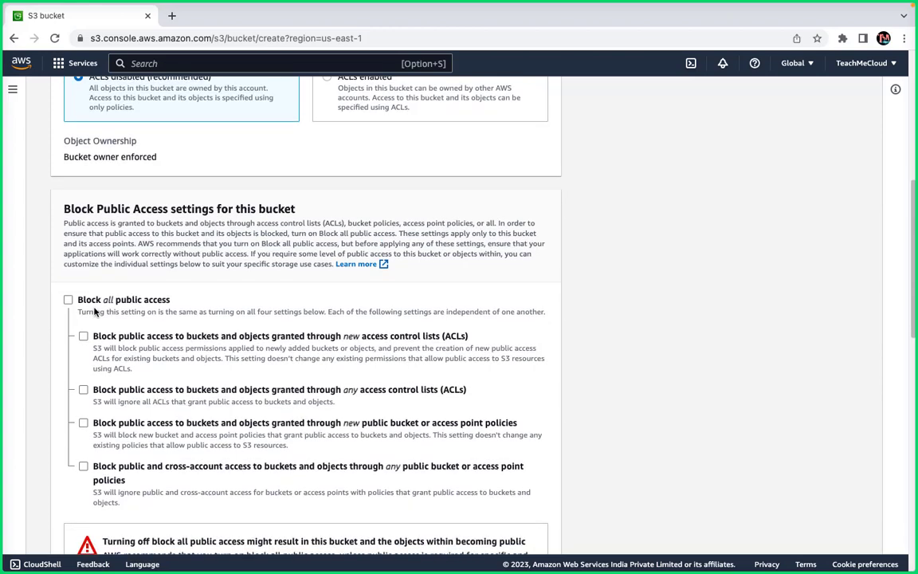
pyautogui.scroll(-4, 201, 360)
pyautogui.scroll(-3, 202, 360)
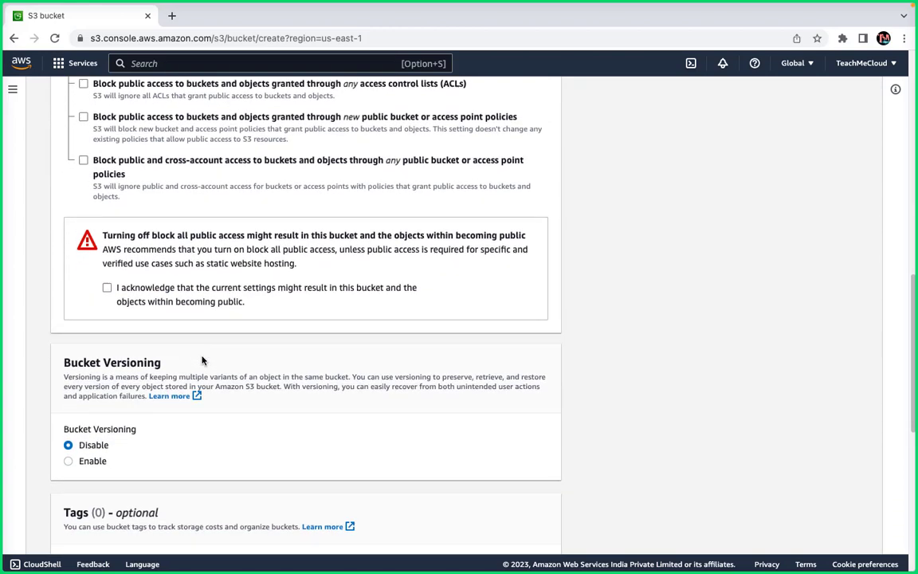
pyautogui.scroll(-2, 206, 289)
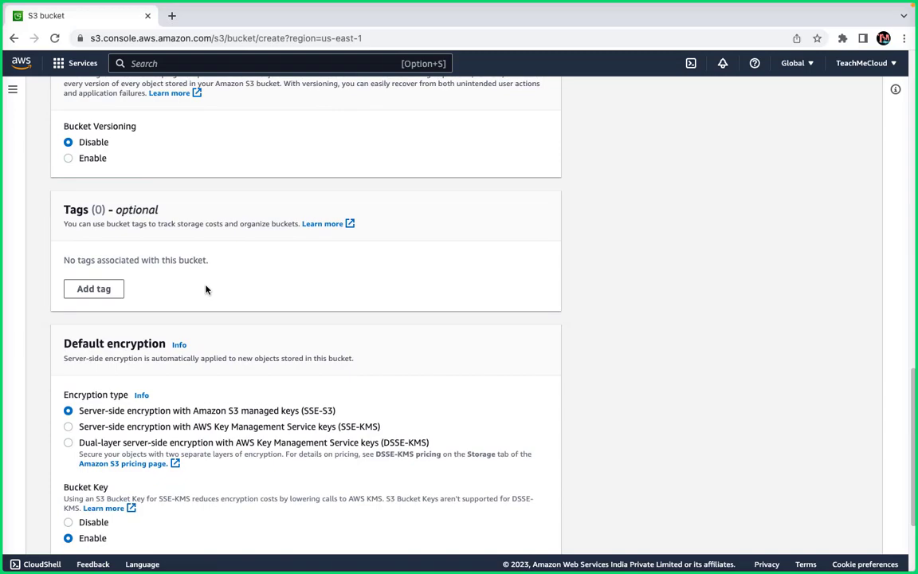
pyautogui.scroll(-2, 312, 317)
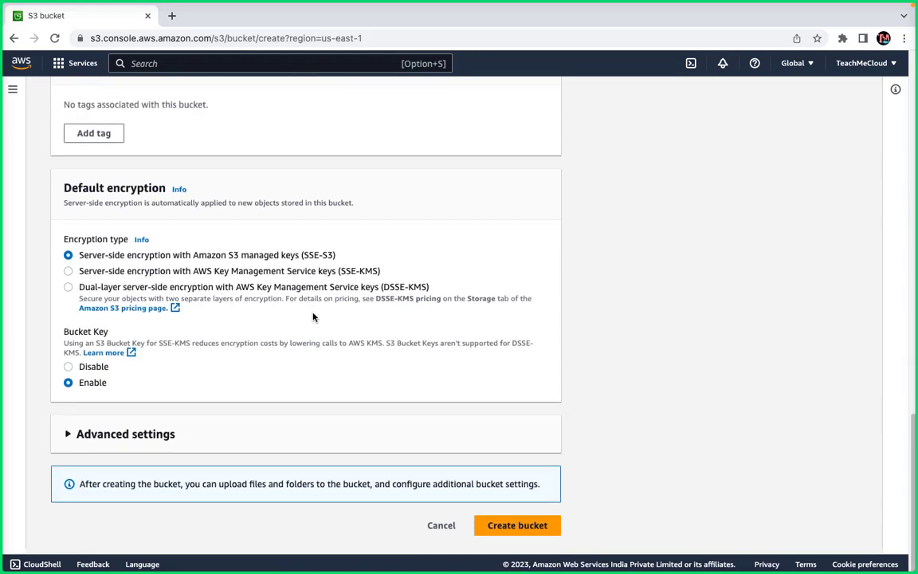
pyautogui.scroll(15, 312, 316)
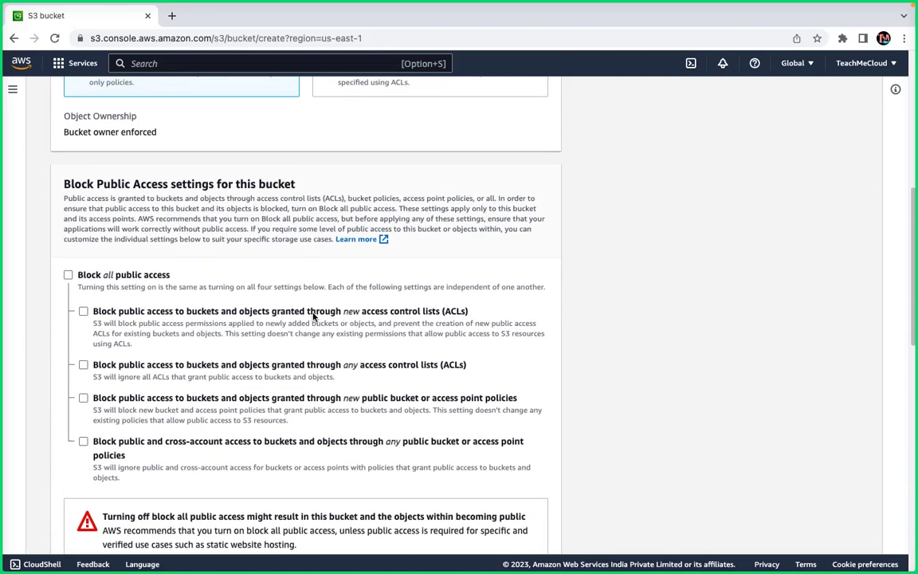
pyautogui.scroll(3, 313, 316)
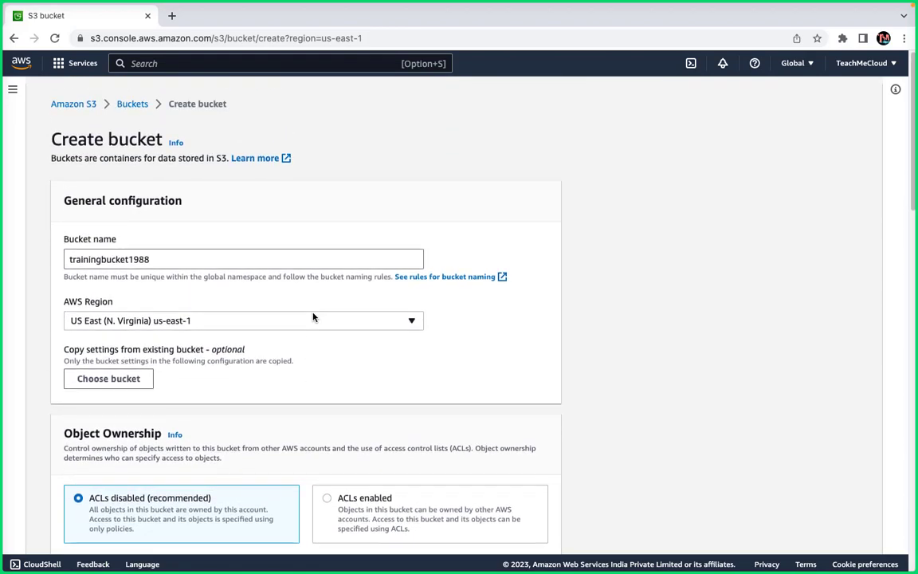
pyautogui.scroll(-18, 313, 317)
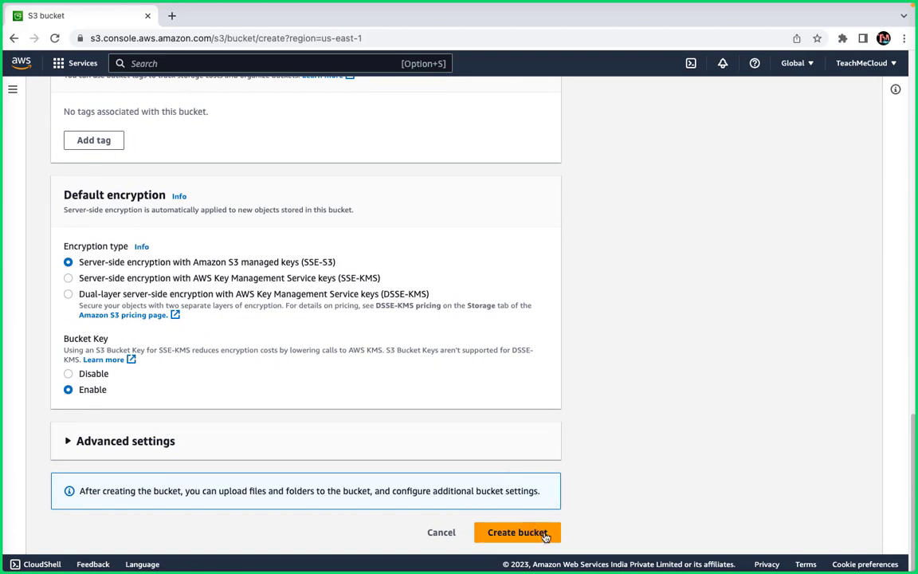
pyautogui.scroll(1, 473, 477)
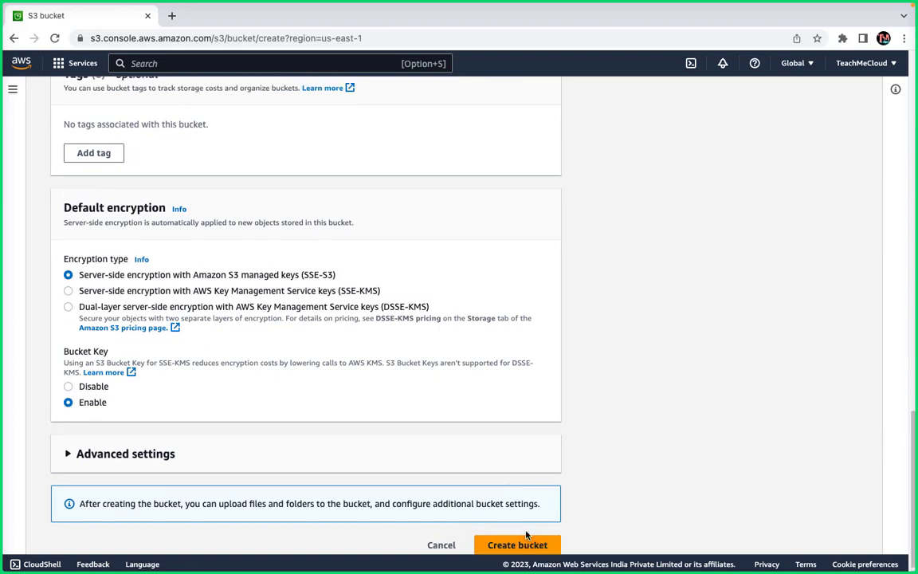
pyautogui.click(86, 453)
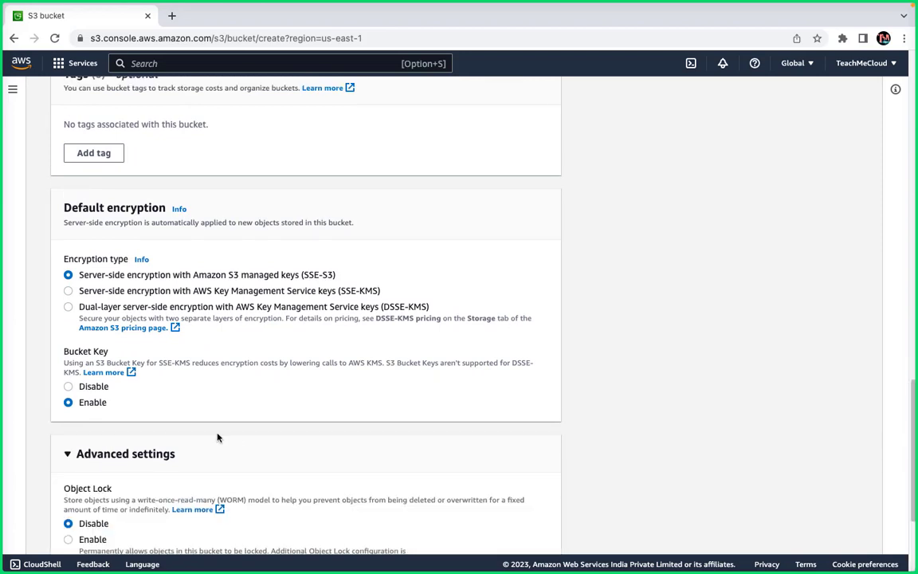
# Leave Object Lock disabled after briefly selecting Enable.
pyautogui.scroll(-3, 227, 438)
pyautogui.scroll(-2, 235, 442)
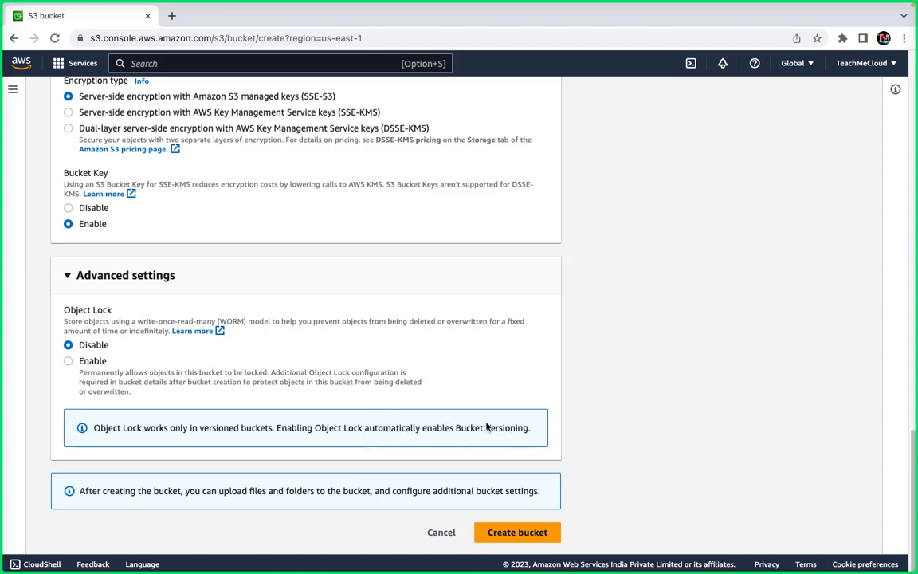
pyautogui.click(68, 361)
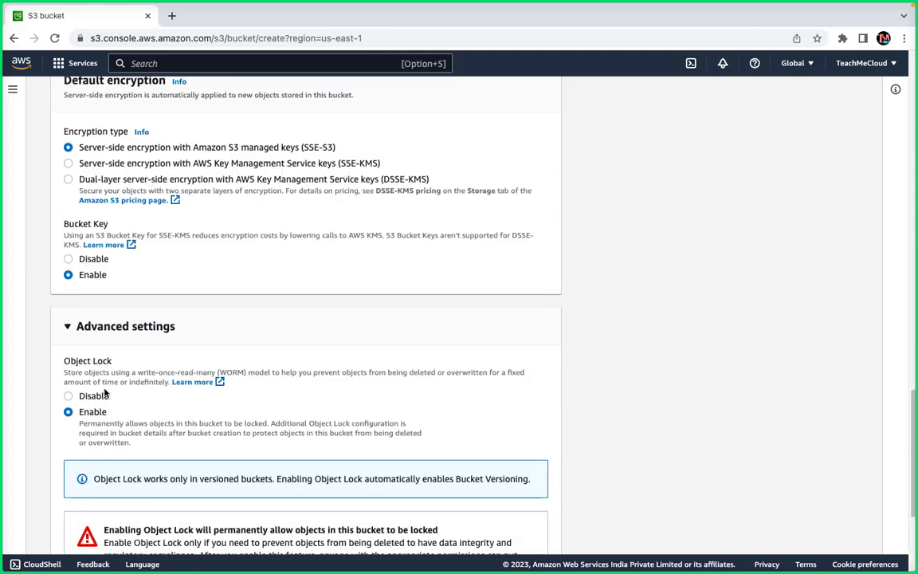
pyautogui.scroll(-3, 105, 393)
pyautogui.scroll(-2, 105, 393)
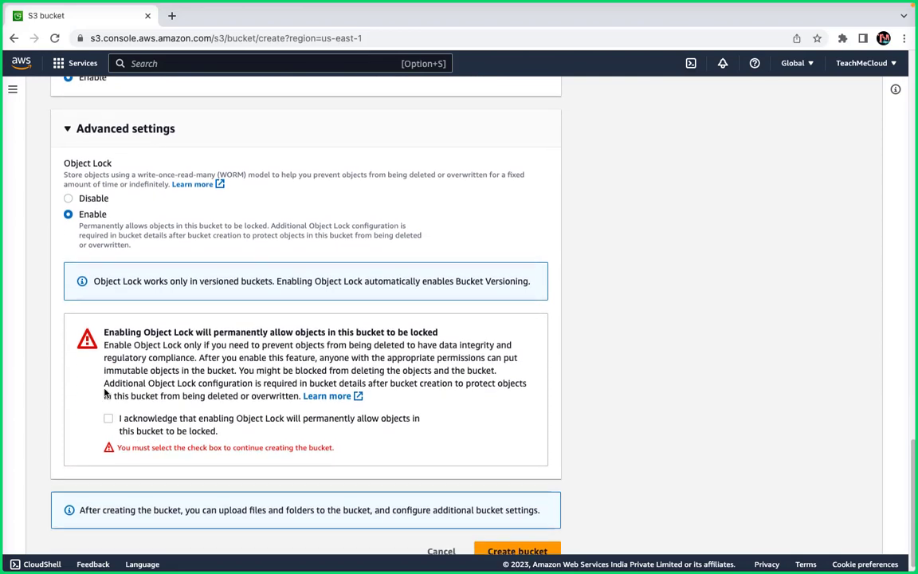
pyautogui.click(69, 197)
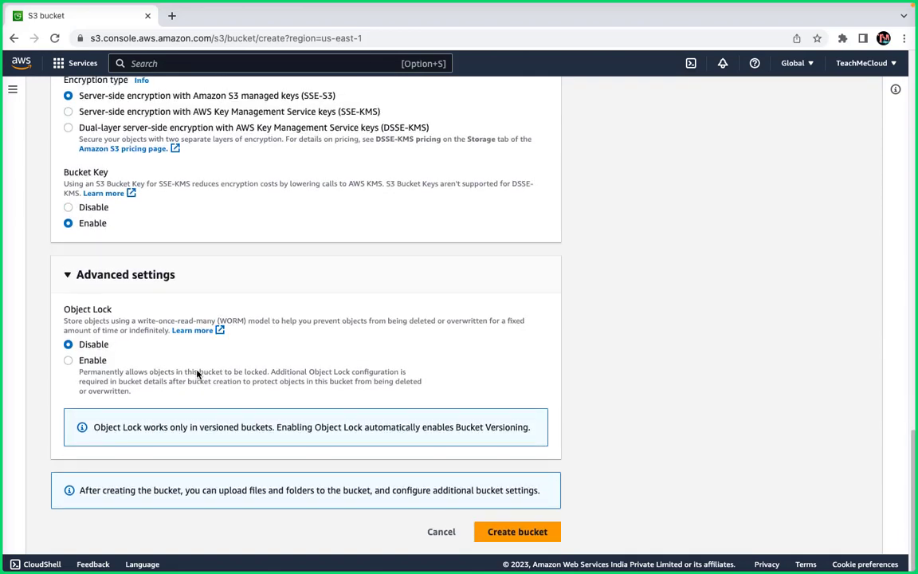
# Create bucket trainingbucket1988, acknowledging the public-access warning.
pyautogui.click(528, 537)
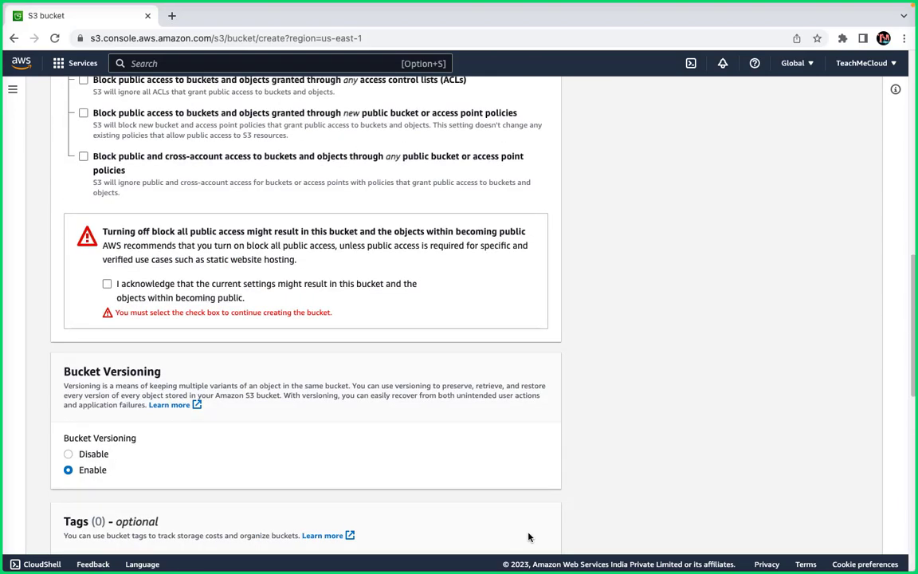
pyautogui.click(107, 284)
pyautogui.scroll(-1, 293, 439)
pyautogui.scroll(-10, 292, 438)
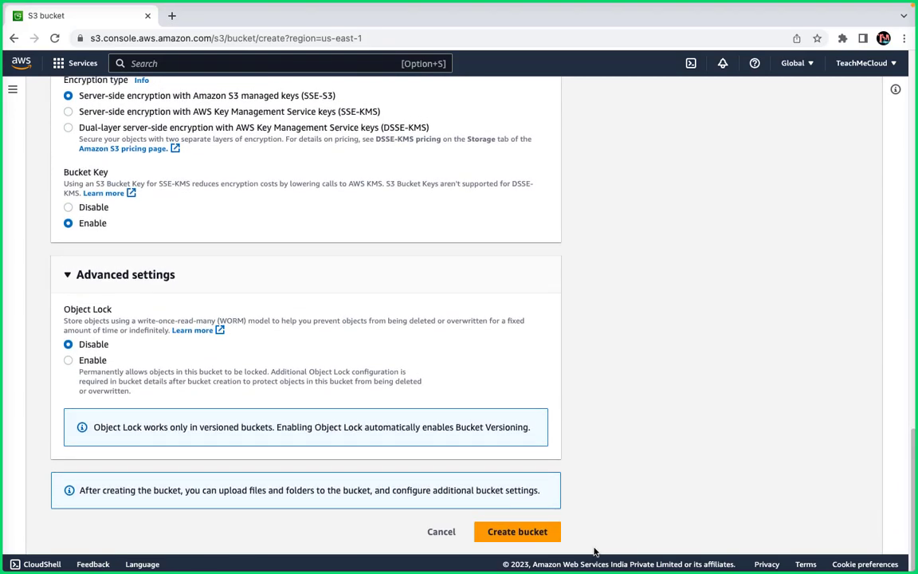
pyautogui.click(524, 539)
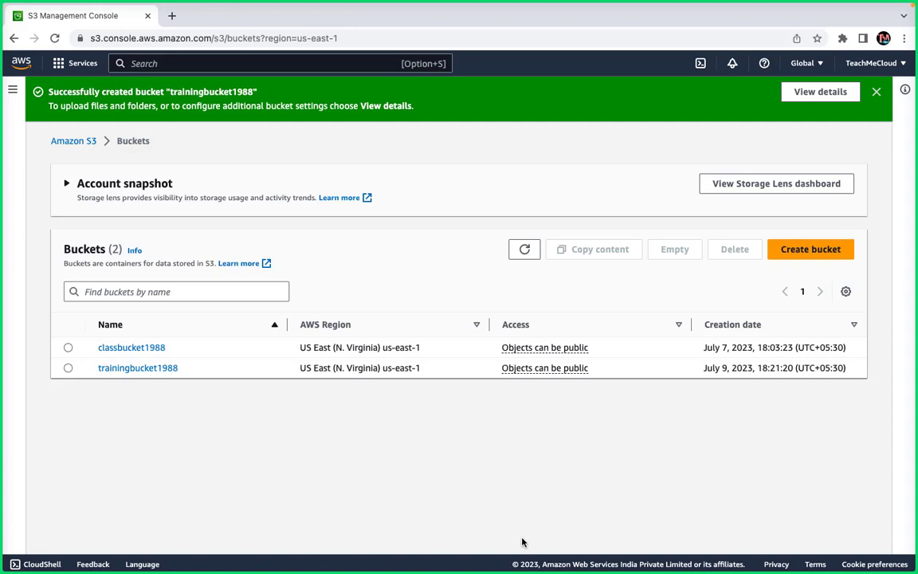
# Open trainingbucket1988 and choose Upload from its Actions menu.
pyautogui.click(126, 369)
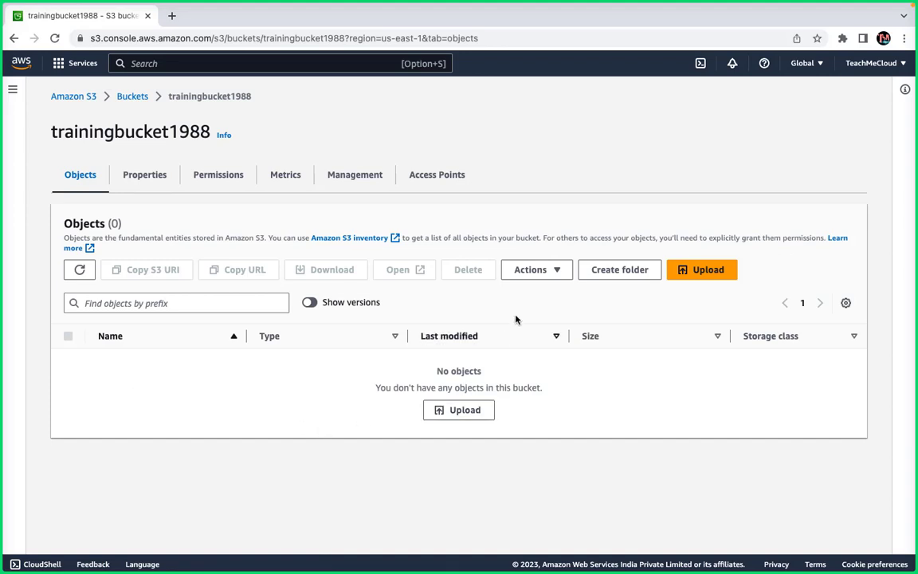
pyautogui.click(529, 271)
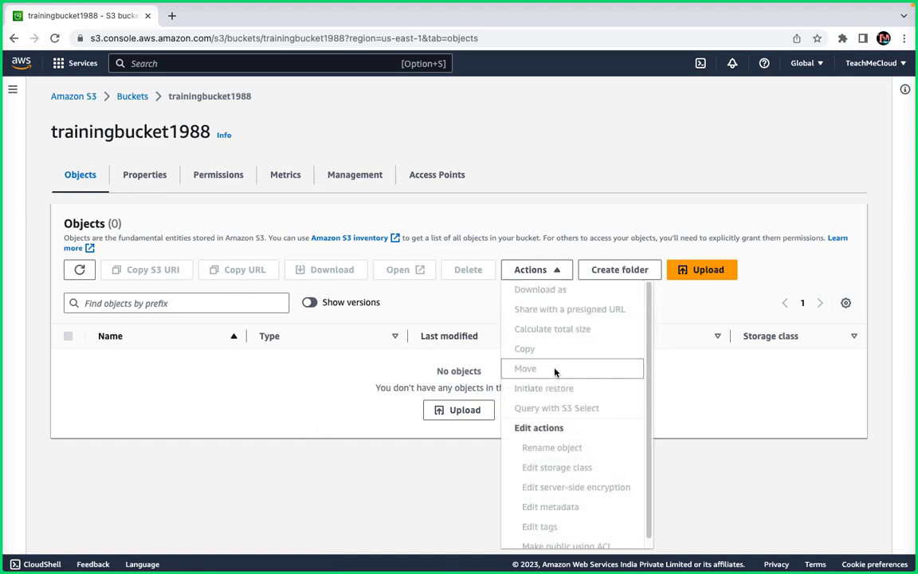
pyautogui.scroll(-1, 554, 375)
pyautogui.click(452, 413)
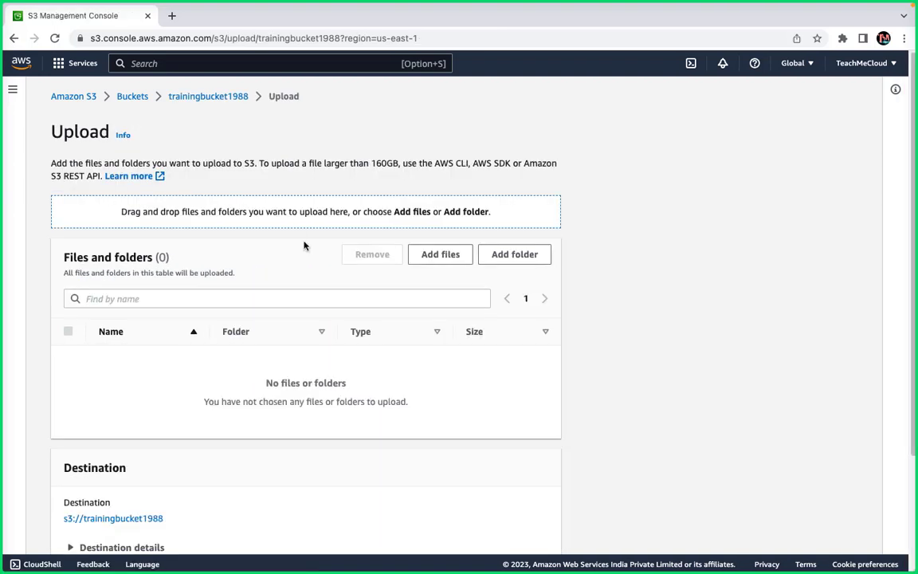
# Bring up the computer's file picker with Add files.
pyautogui.scroll(-3, 408, 340)
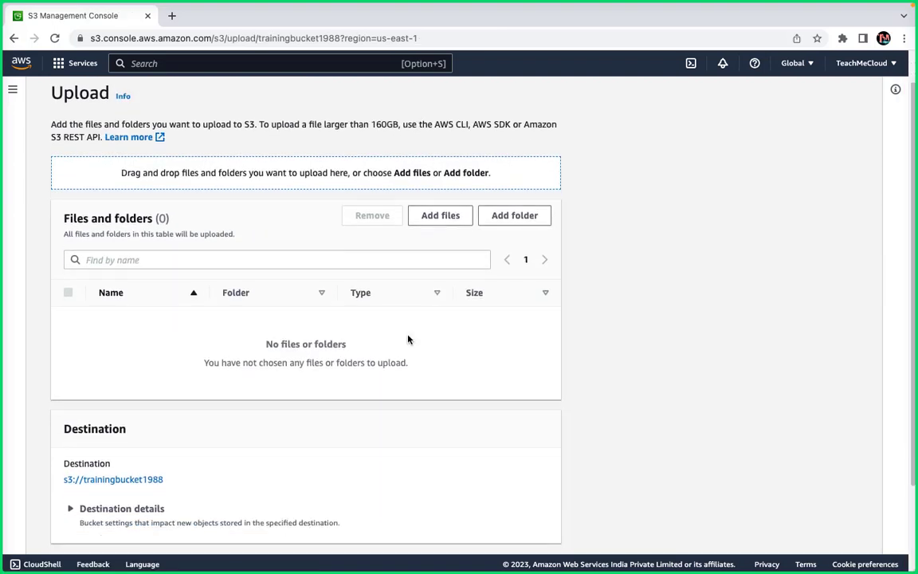
pyautogui.scroll(3, 408, 340)
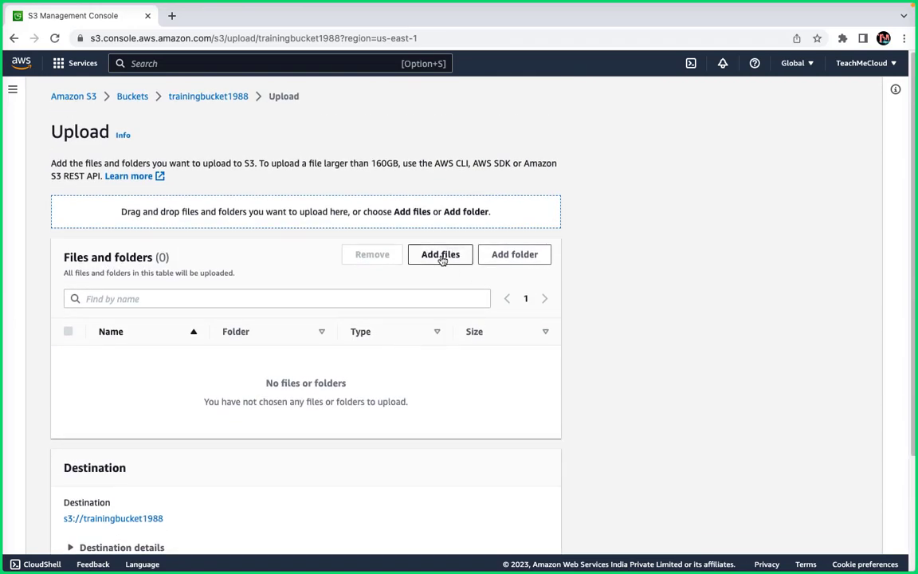
pyautogui.click(441, 255)
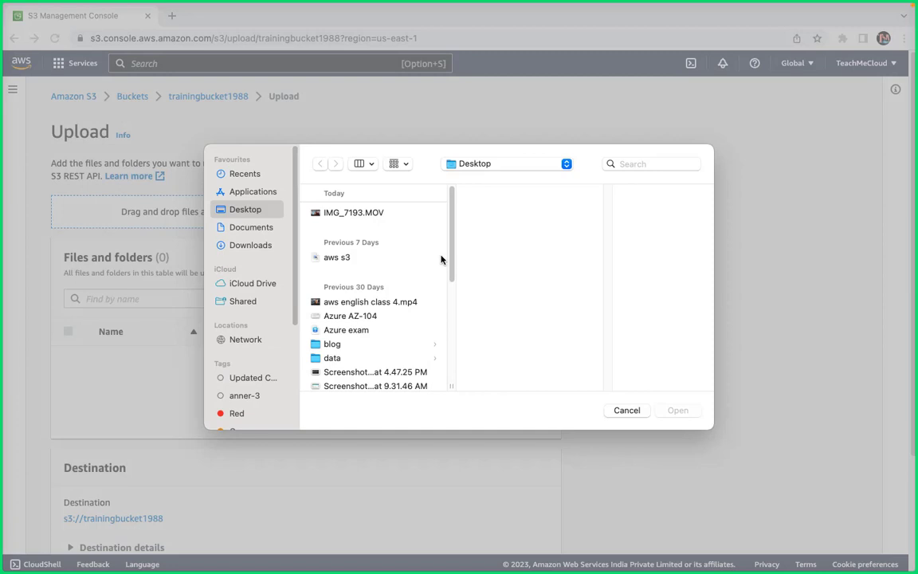
# Pick 'Screenshot 2023-06-27 at 9.31.46 AM.png' from the Desktop and add it to the upload list.
pyautogui.click(345, 328)
pyautogui.click(351, 316)
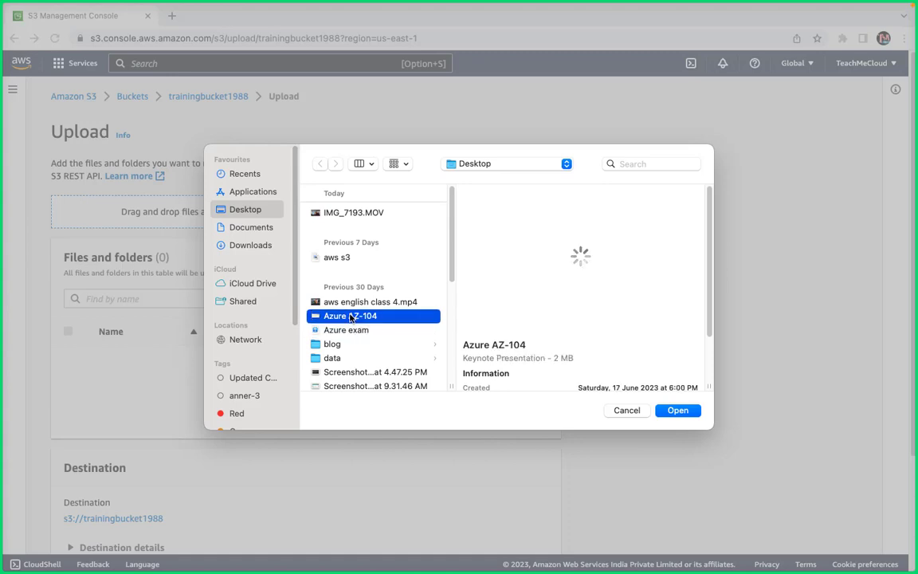
pyautogui.scroll(-3, 350, 317)
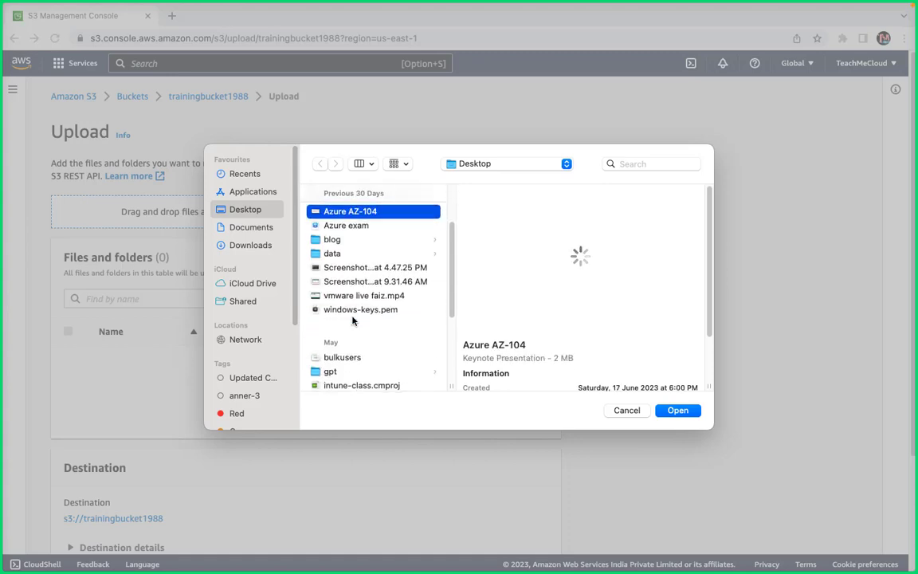
pyautogui.click(368, 274)
pyautogui.click(373, 280)
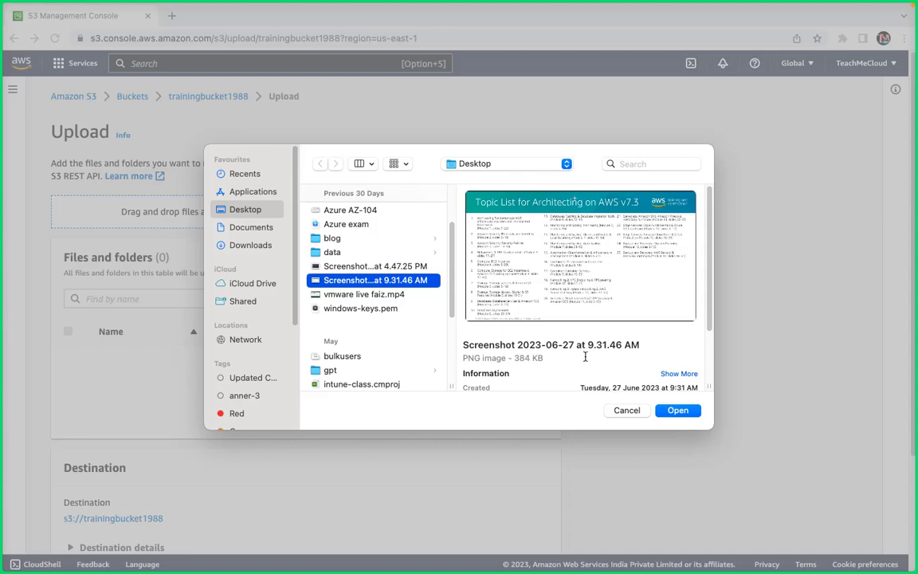
pyautogui.click(677, 410)
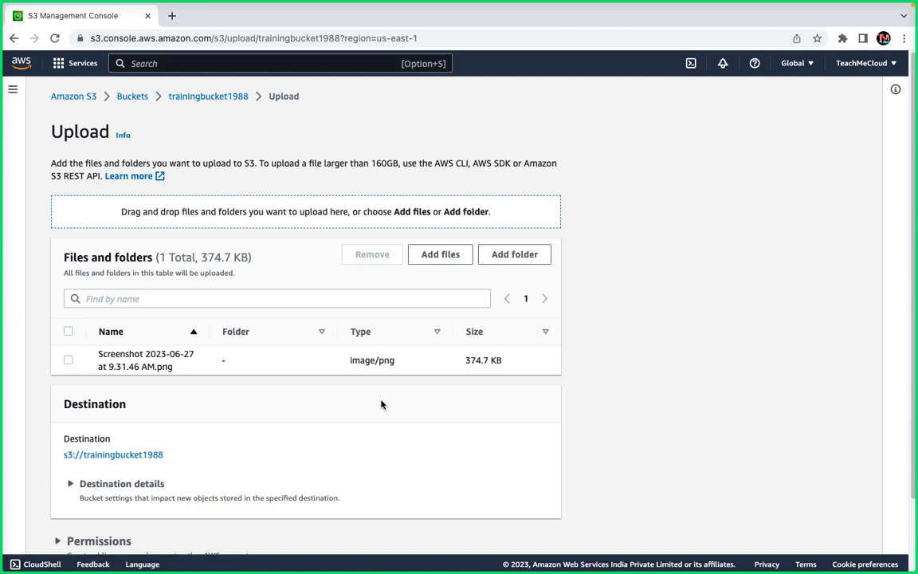
# Expand Destination details and Properties, glancing at Permissions, to show versioning, SSE-S3 and storage classes.
pyautogui.scroll(-2, 151, 411)
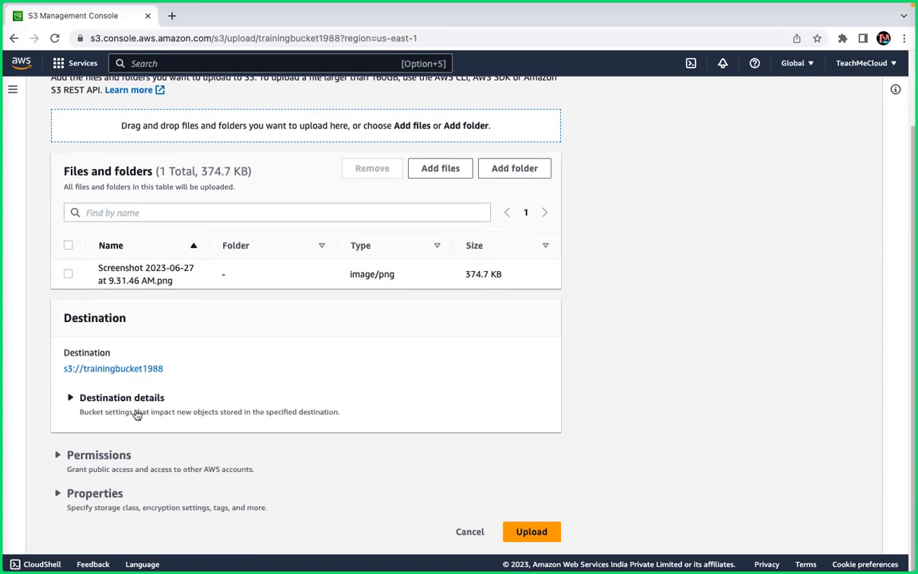
pyautogui.click(71, 398)
pyautogui.scroll(-2, 204, 401)
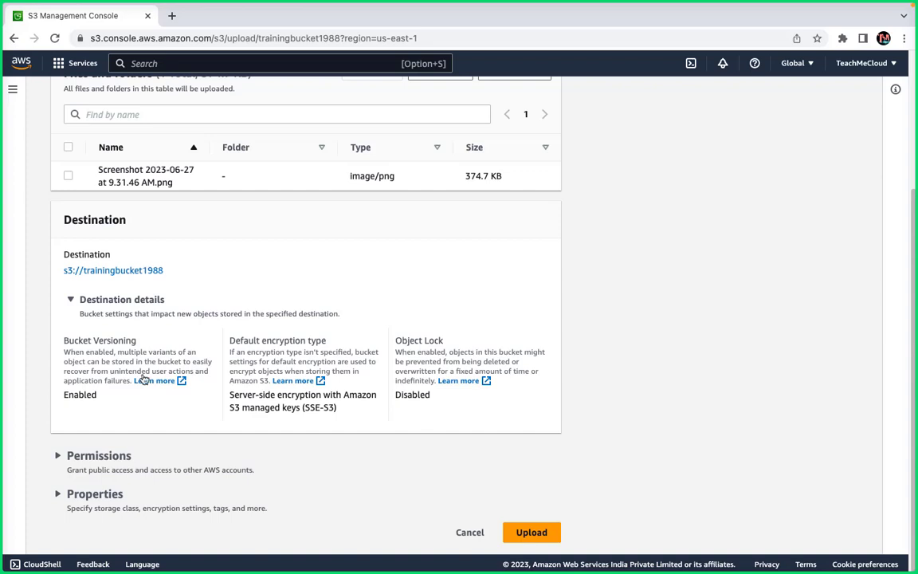
pyautogui.click(73, 464)
pyautogui.scroll(-2, 186, 437)
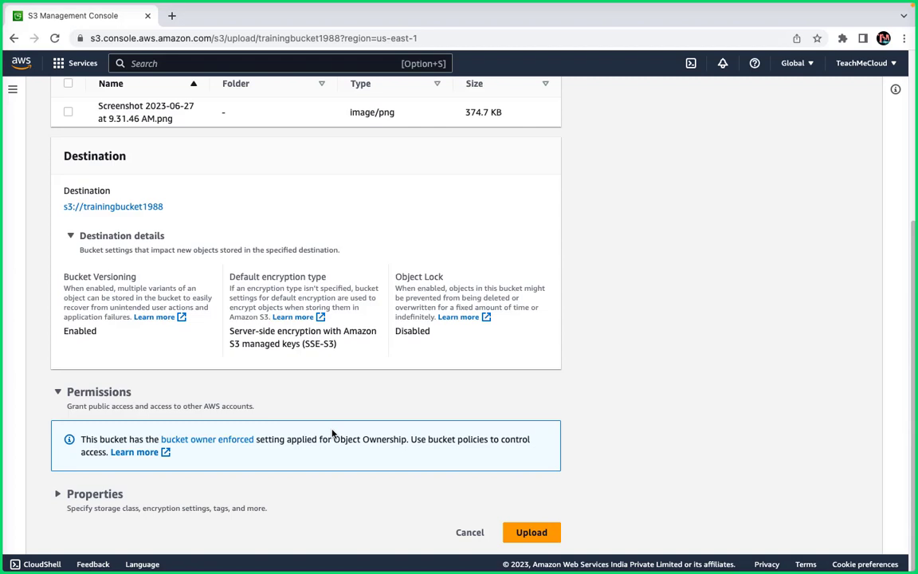
pyautogui.click(58, 391)
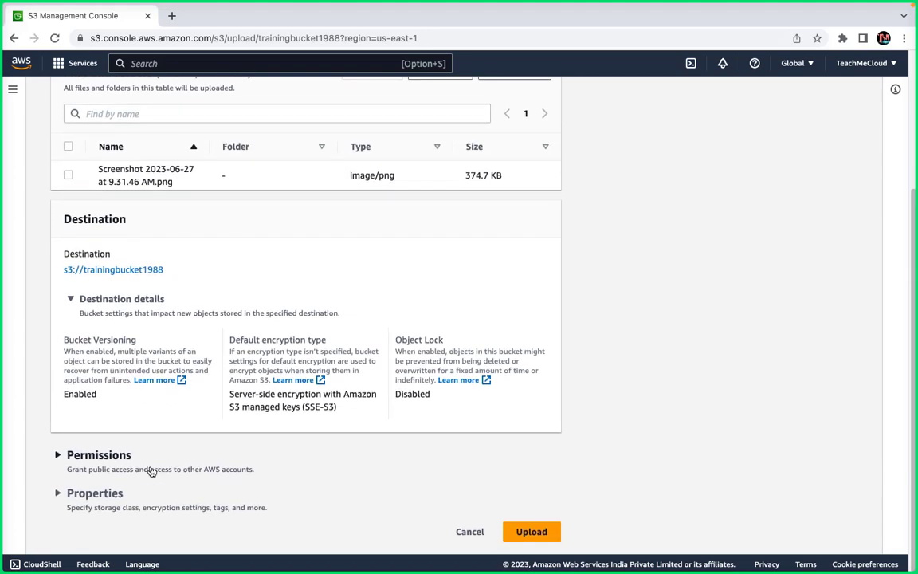
pyautogui.click(78, 501)
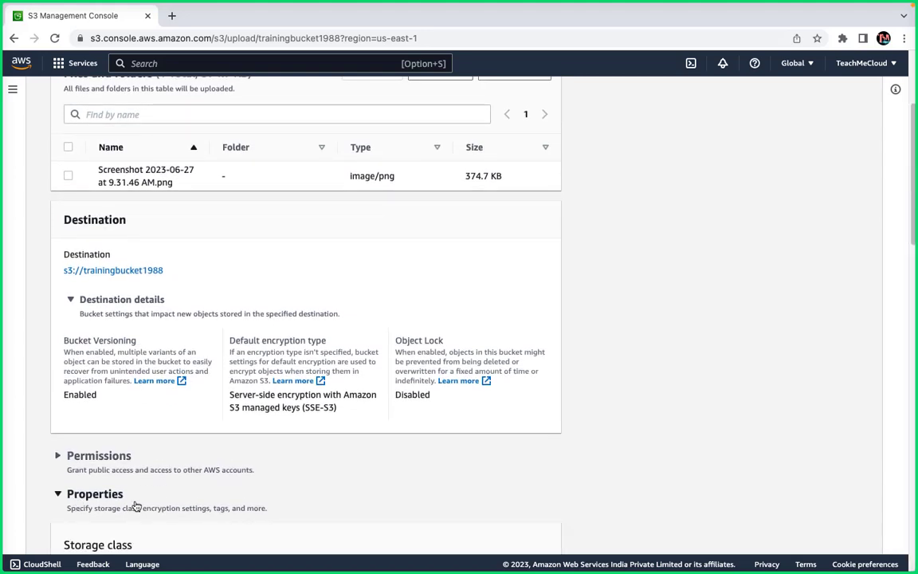
pyautogui.scroll(-5, 137, 507)
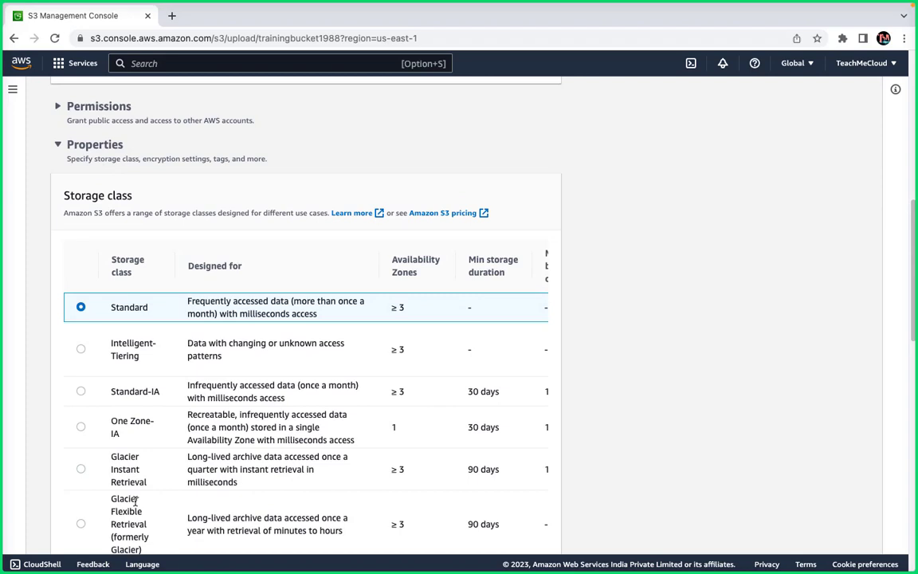
pyautogui.scroll(-2, 136, 499)
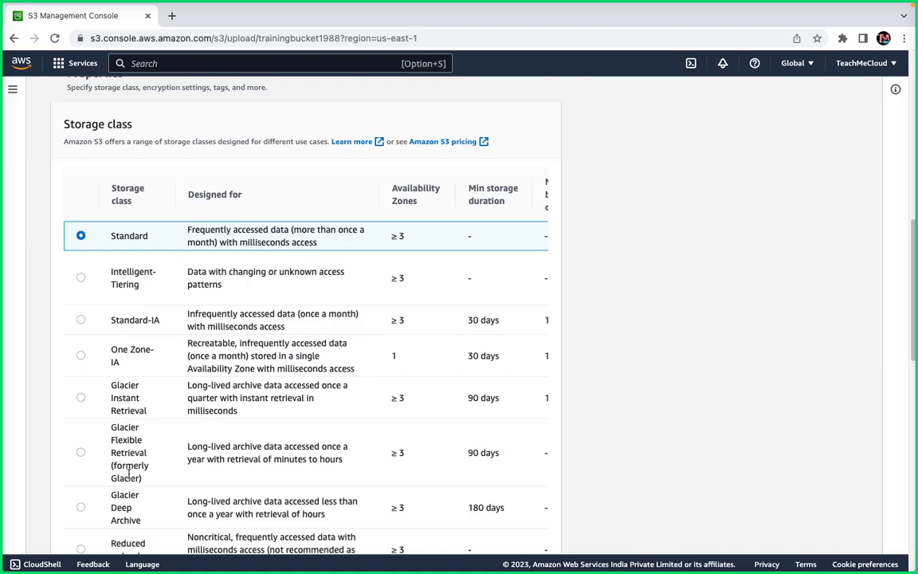
pyautogui.scroll(-2, 119, 534)
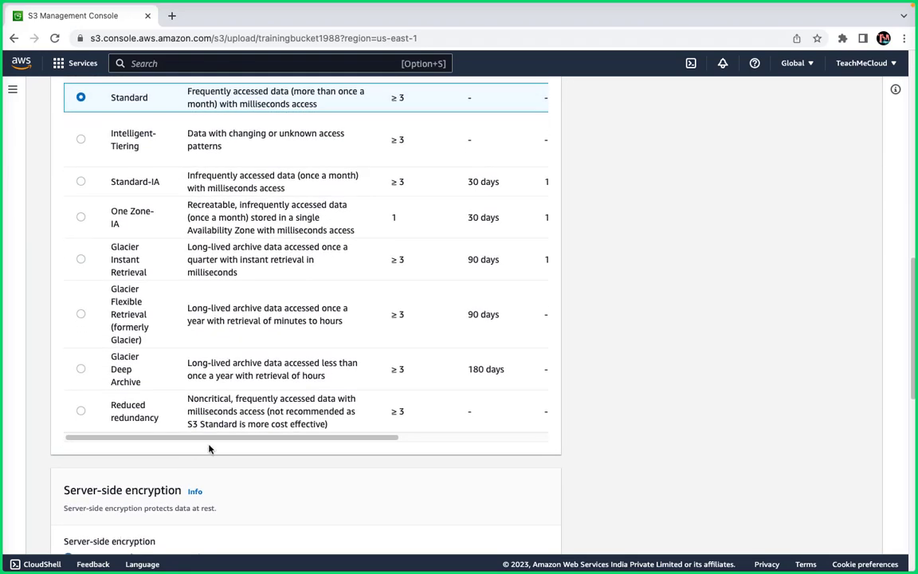
pyautogui.scroll(-2, 203, 354)
pyautogui.scroll(-1, 231, 388)
pyautogui.scroll(3, 231, 385)
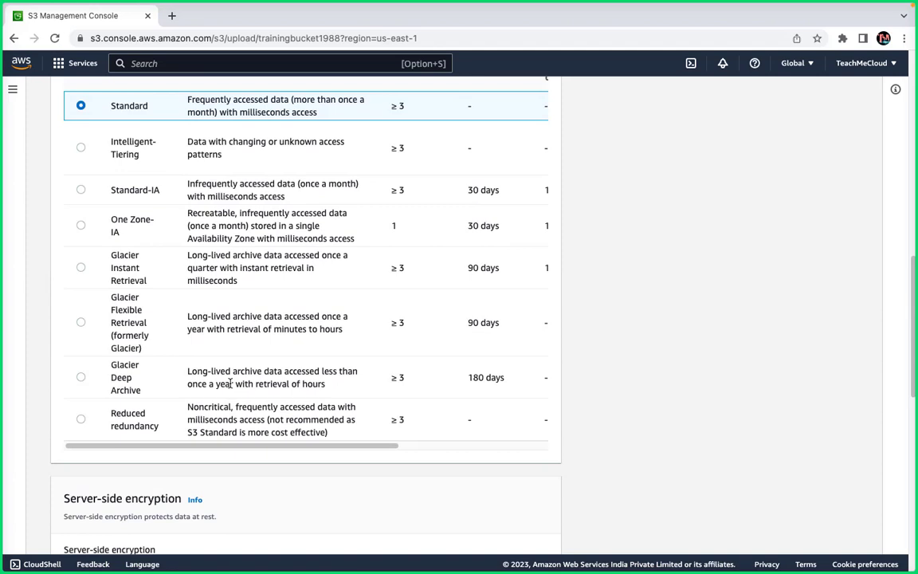
pyautogui.scroll(1, 230, 383)
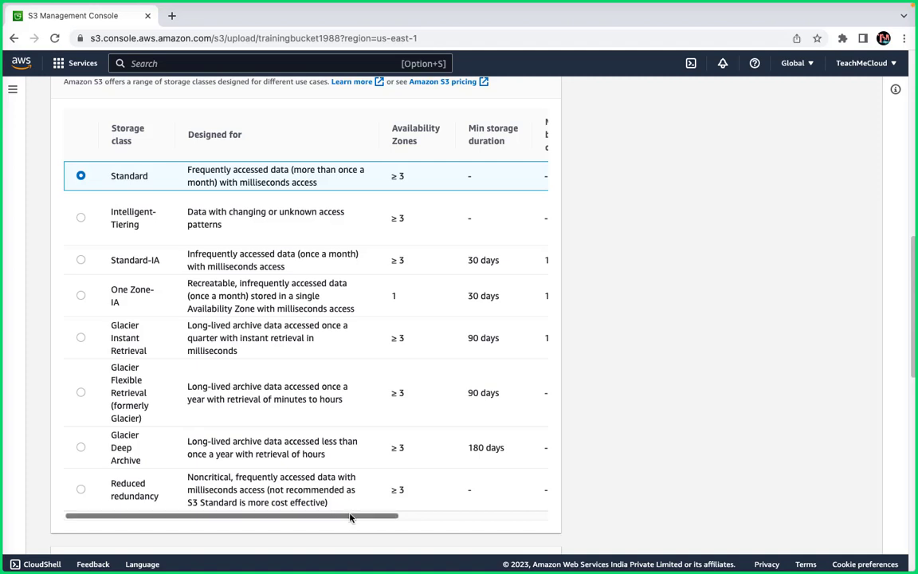
pyautogui.moveTo(350, 517); pyautogui.dragTo(599, 492)
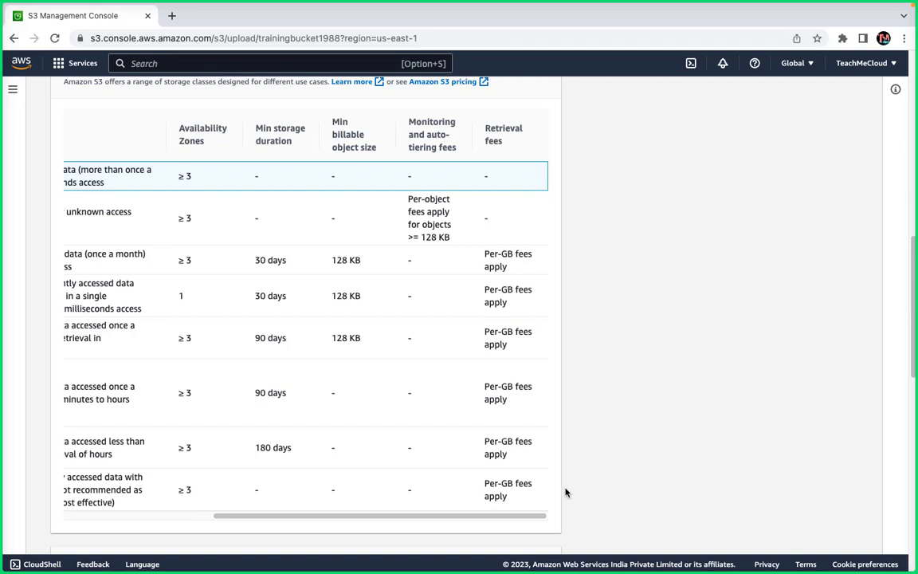
pyautogui.moveTo(372, 517); pyautogui.dragTo(141, 415)
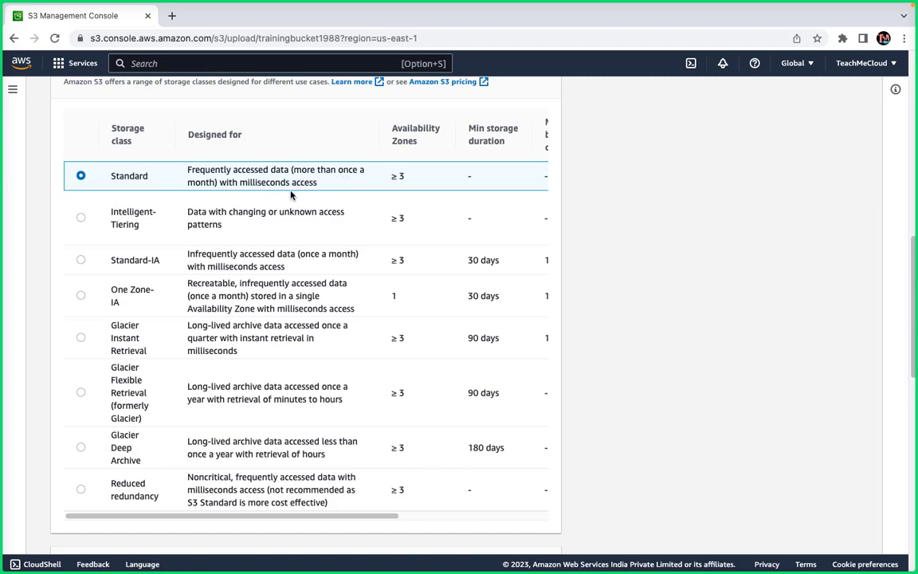
# Browse the storage class table horizontally, then return to the OneNote tier sketch.
pyautogui.hscroll(5, 346, 186)
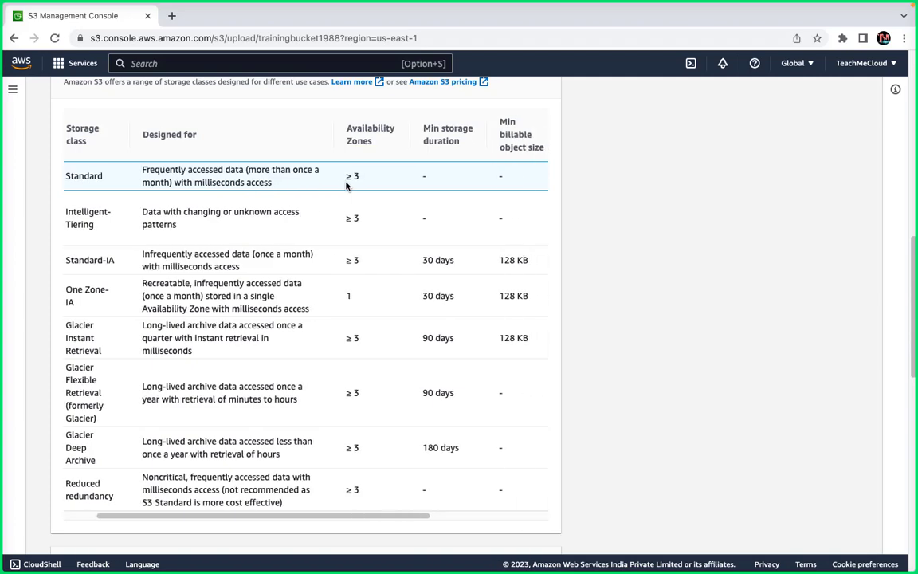
pyautogui.hscroll(-1, 346, 185)
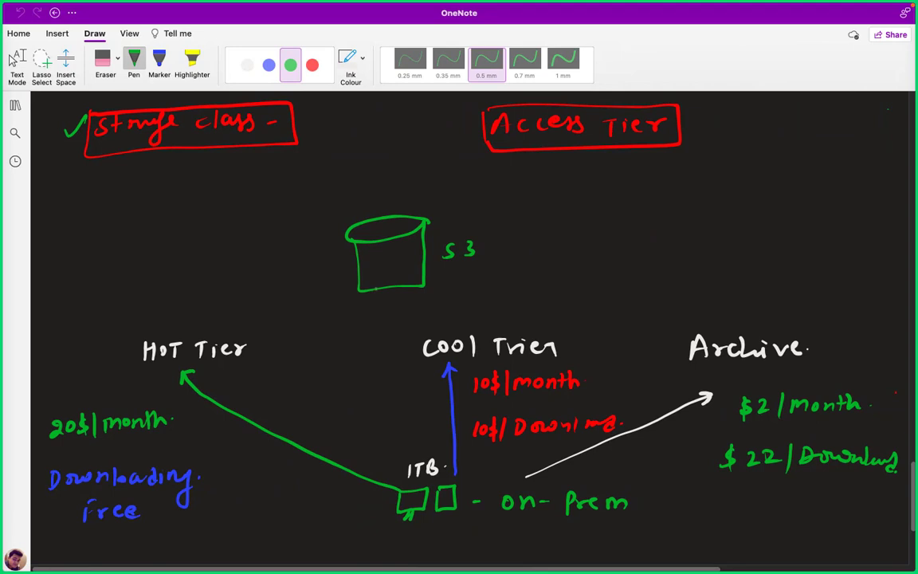
pyautogui.scroll(-5, 470, 319)
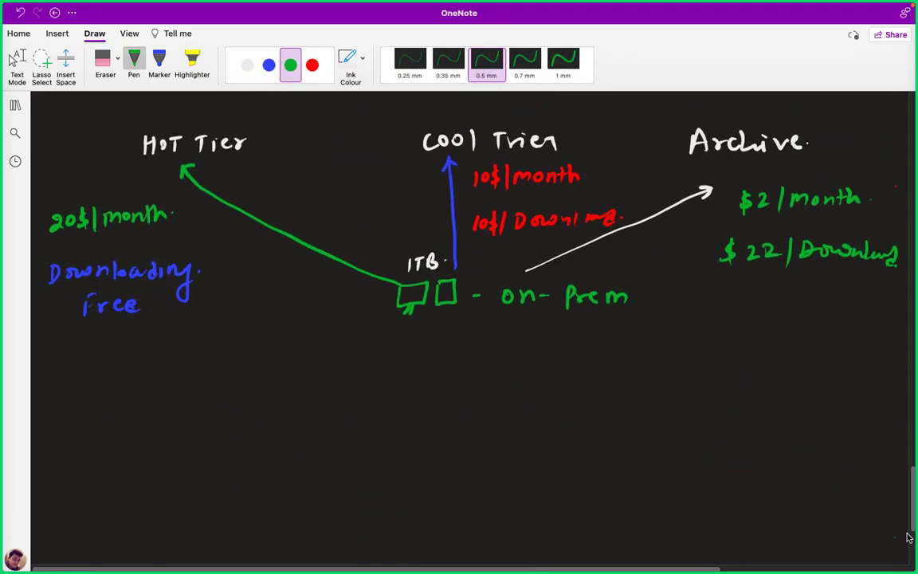
# Write a red 'RAID-5.' heading below the tier sketch.
pyautogui.scroll(-2, 913, 545)
pyautogui.scroll(-3, 914, 545)
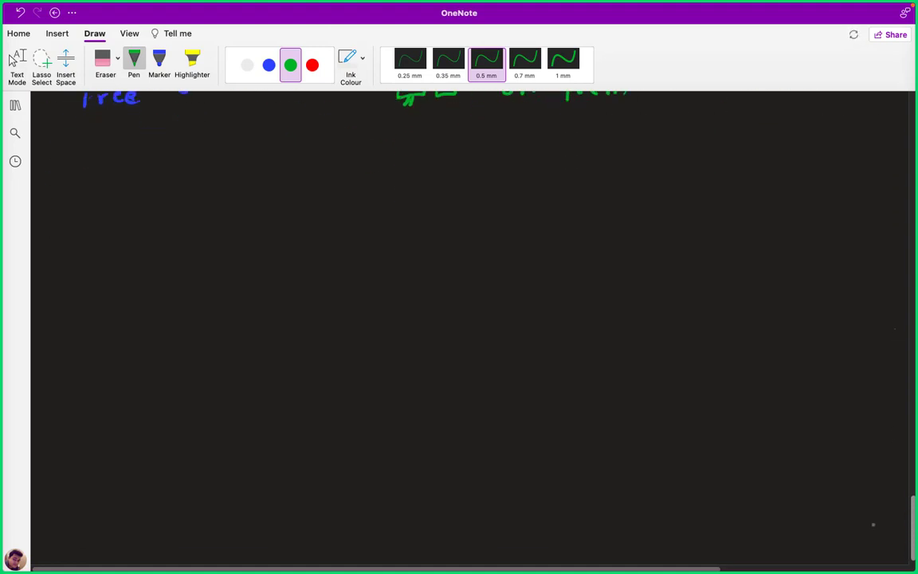
pyautogui.click(312, 67)
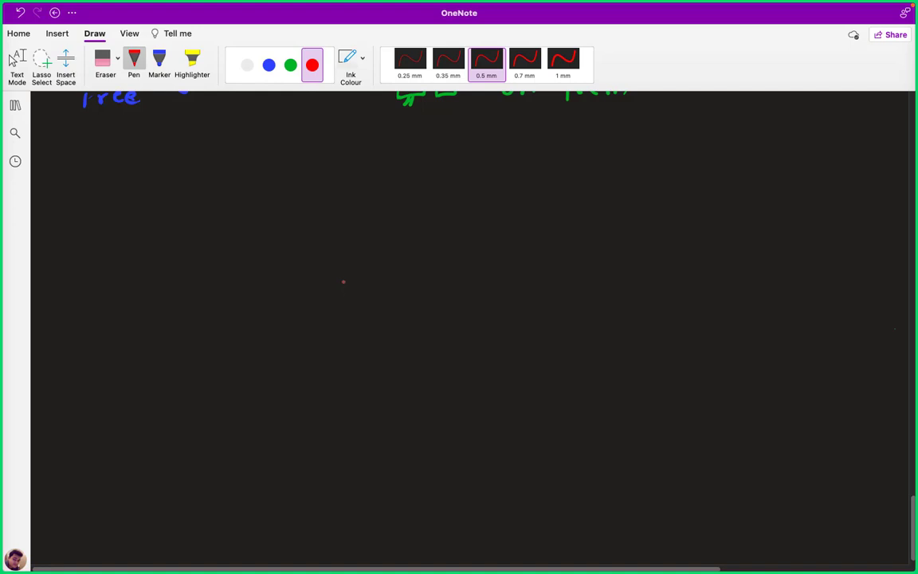
pyautogui.moveTo(362, 236); pyautogui.dragTo(392, 236)
pyautogui.moveTo(382, 228)
pyautogui.mouseDown()
pyautogui.moveTo(404, 235)
pyautogui.moveTo(410, 214)
pyautogui.mouseUp()
pyautogui.moveTo(399, 236)
pyautogui.mouseDown()
pyautogui.moveTo(442, 226)
pyautogui.moveTo(447, 235)
pyautogui.moveTo(459, 218)
pyautogui.mouseUp()
pyautogui.click(448, 220)
pyautogui.click(471, 230)
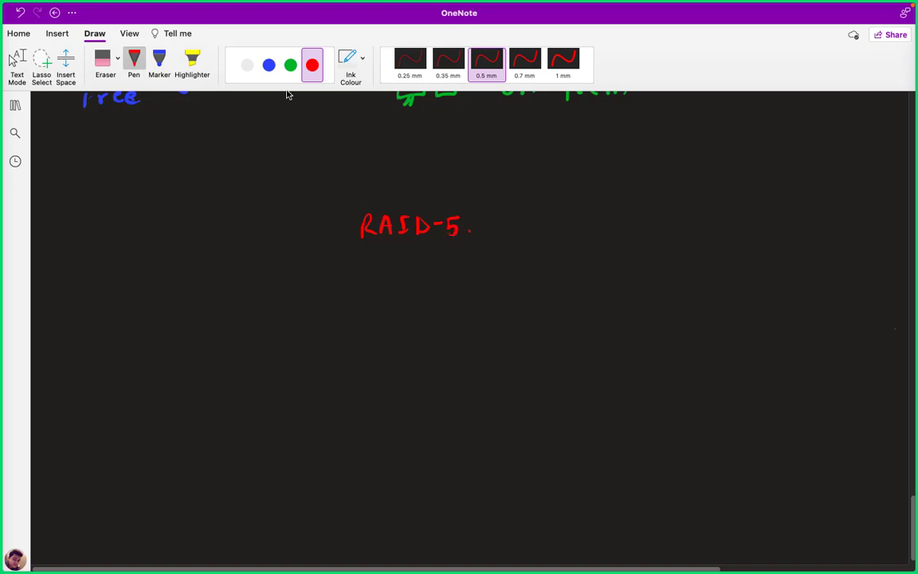
# Draw three green disks joined by plus signs and ending with an equals sign.
pyautogui.click(290, 65)
pyautogui.moveTo(252, 312)
pyautogui.mouseDown()
pyautogui.moveTo(252, 371)
pyautogui.moveTo(290, 306)
pyautogui.moveTo(291, 365)
pyautogui.mouseUp()
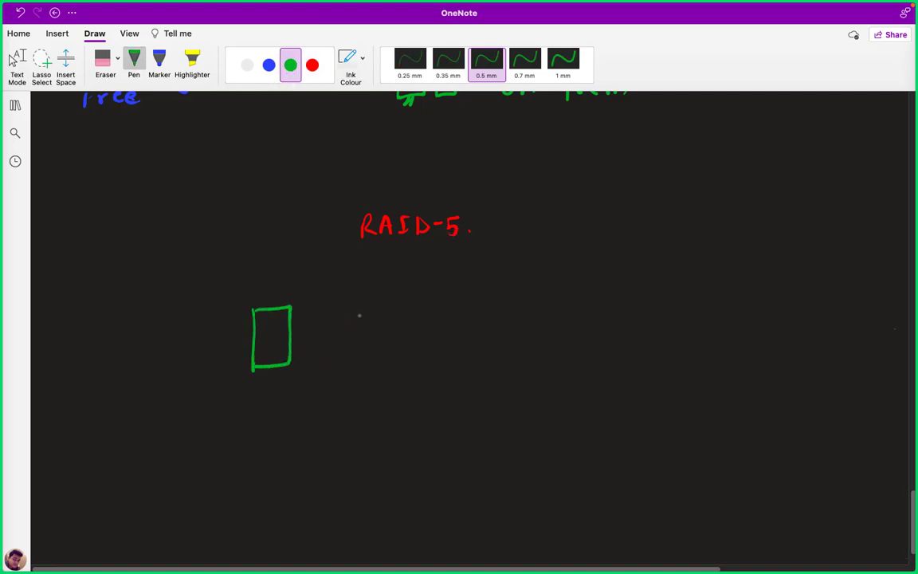
pyautogui.moveTo(359, 308)
pyautogui.mouseDown()
pyautogui.moveTo(358, 343)
pyautogui.moveTo(391, 304)
pyautogui.mouseUp()
pyautogui.moveTo(392, 304)
pyautogui.mouseDown()
pyautogui.moveTo(392, 349)
pyautogui.moveTo(356, 356)
pyautogui.moveTo(357, 326)
pyautogui.mouseUp()
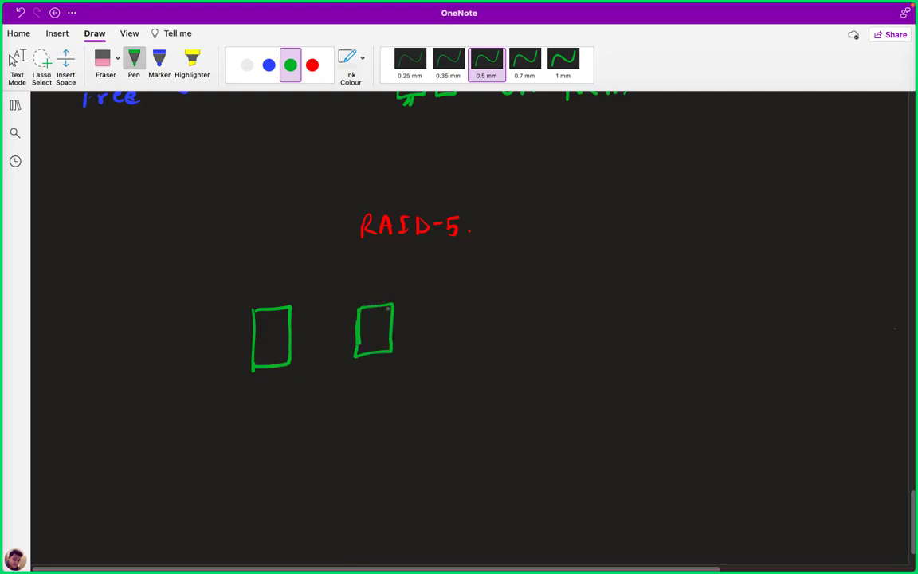
pyautogui.moveTo(456, 303)
pyautogui.mouseDown()
pyautogui.moveTo(455, 343)
pyautogui.moveTo(490, 300)
pyautogui.mouseUp()
pyautogui.moveTo(490, 299)
pyautogui.mouseDown()
pyautogui.moveTo(489, 342)
pyautogui.moveTo(455, 344)
pyautogui.mouseUp()
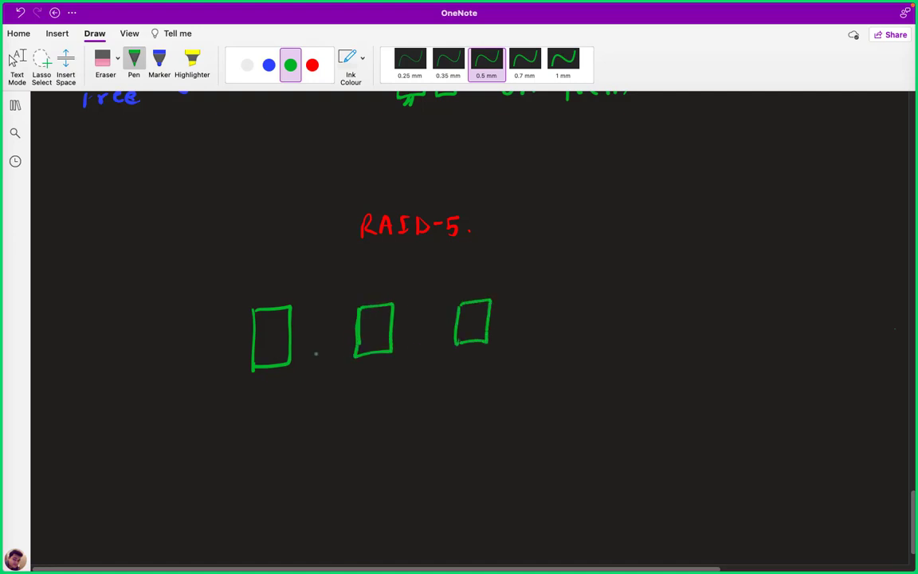
pyautogui.moveTo(311, 336); pyautogui.dragTo(325, 335)
pyautogui.moveTo(405, 325)
pyautogui.mouseDown()
pyautogui.moveTo(421, 324)
pyautogui.moveTo(413, 330)
pyautogui.mouseUp()
pyautogui.moveTo(519, 320); pyautogui.dragTo(529, 320)
pyautogui.moveTo(519, 326); pyautogui.dragTo(560, 351)
# In blue, draw the result box labelled 'Final Disk space.' plus a stacked block below.
pyautogui.click(270, 65)
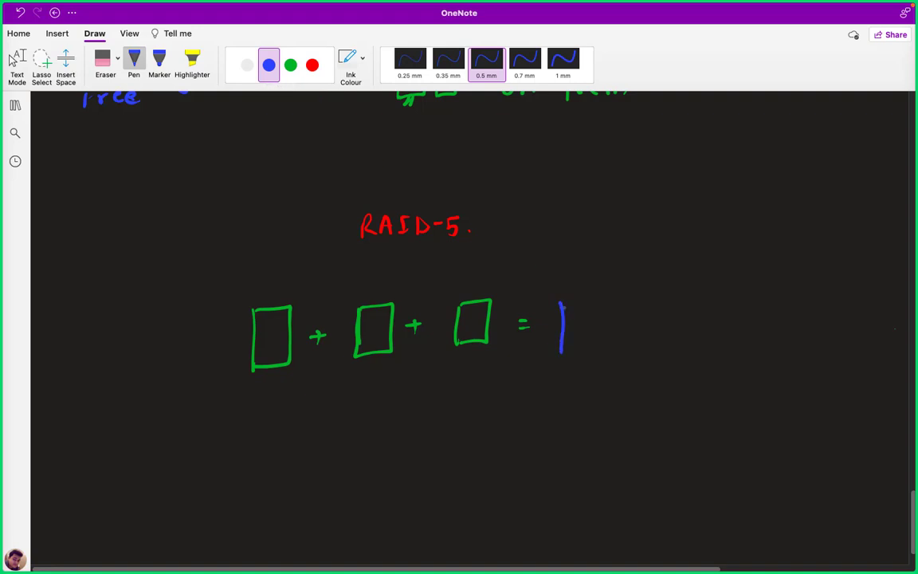
pyautogui.moveTo(561, 299)
pyautogui.mouseDown()
pyautogui.moveTo(596, 297)
pyautogui.moveTo(597, 350)
pyautogui.moveTo(560, 351)
pyautogui.mouseUp()
pyautogui.moveTo(553, 266)
pyautogui.mouseDown()
pyautogui.moveTo(553, 280)
pyautogui.moveTo(562, 264)
pyautogui.mouseUp()
pyautogui.moveTo(553, 272); pyautogui.dragTo(564, 280)
pyautogui.click(583, 278)
pyautogui.moveTo(569, 279); pyautogui.dragTo(580, 279)
pyautogui.moveTo(592, 271); pyautogui.dragTo(624, 279)
pyautogui.click(634, 272)
pyautogui.moveTo(641, 272); pyautogui.dragTo(666, 279)
pyautogui.click(649, 265)
pyautogui.moveTo(678, 269); pyautogui.dragTo(701, 280)
pyautogui.moveTo(715, 271); pyautogui.dragTo(714, 288)
pyautogui.moveTo(716, 273); pyautogui.dragTo(769, 281)
pyautogui.click(781, 279)
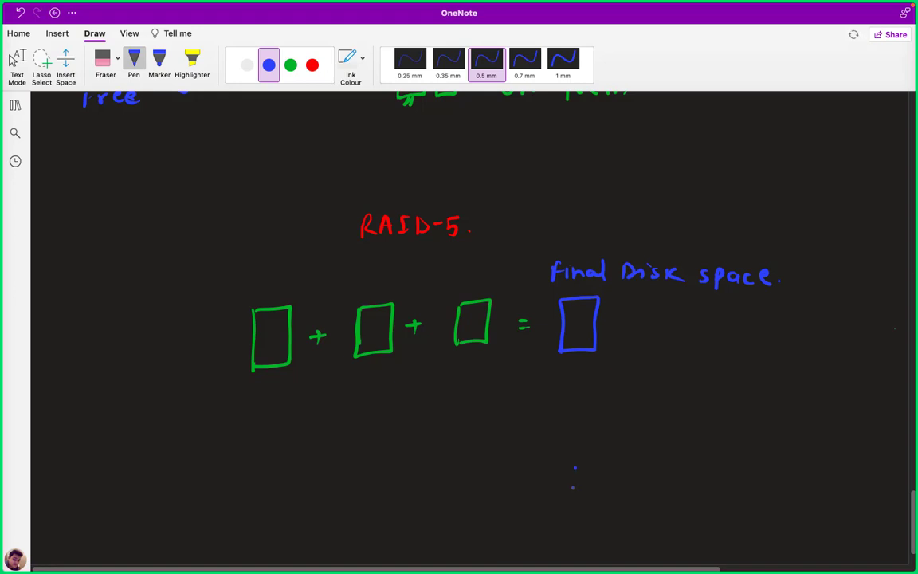
pyautogui.moveTo(575, 468)
pyautogui.mouseDown()
pyautogui.moveTo(566, 520)
pyautogui.moveTo(626, 514)
pyautogui.mouseUp()
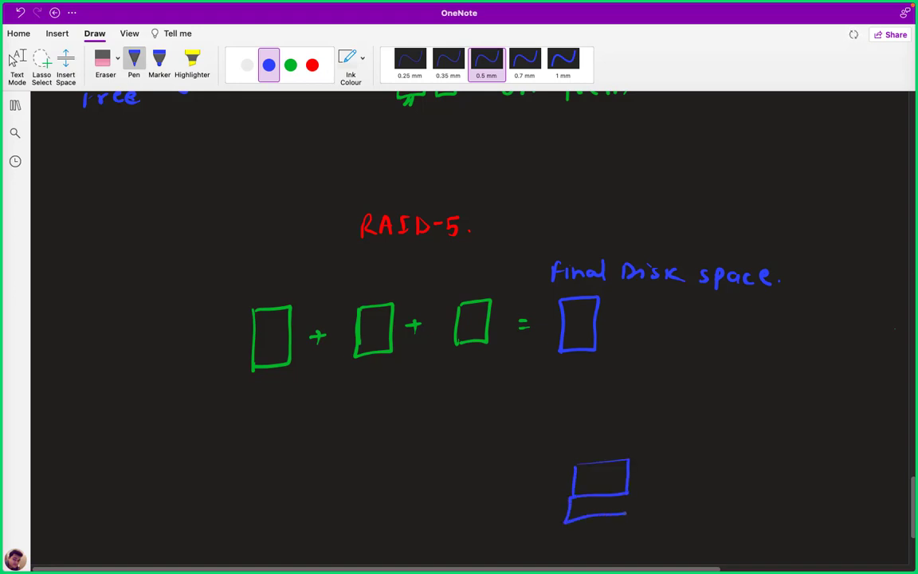
# Add a green arrow into the result box and red data-block marks in each disk.
pyautogui.click(291, 64)
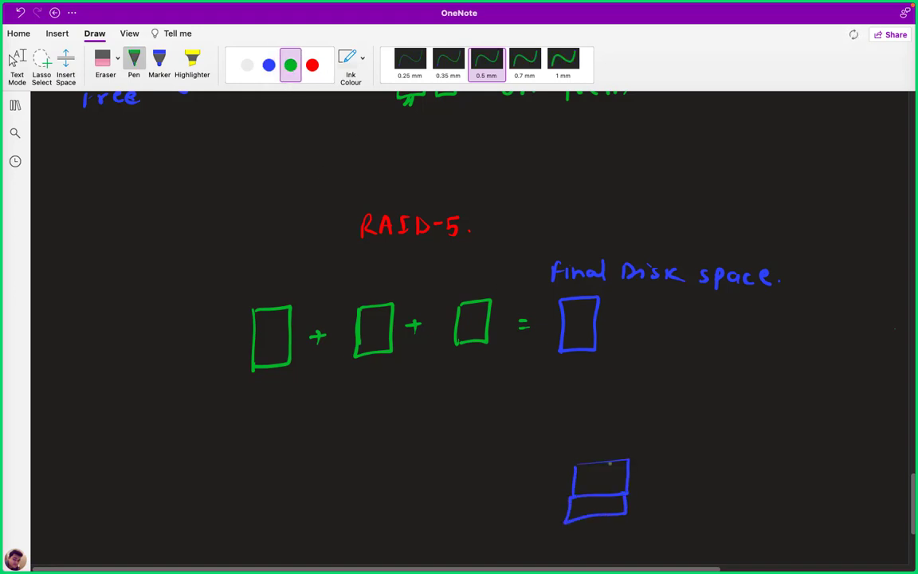
pyautogui.moveTo(631, 479)
pyautogui.mouseDown()
pyautogui.moveTo(659, 373)
pyautogui.moveTo(610, 329)
pyautogui.moveTo(608, 337)
pyautogui.moveTo(570, 337)
pyautogui.moveTo(588, 336)
pyautogui.mouseUp()
pyautogui.moveTo(588, 323); pyautogui.dragTo(570, 337)
pyautogui.click(312, 64)
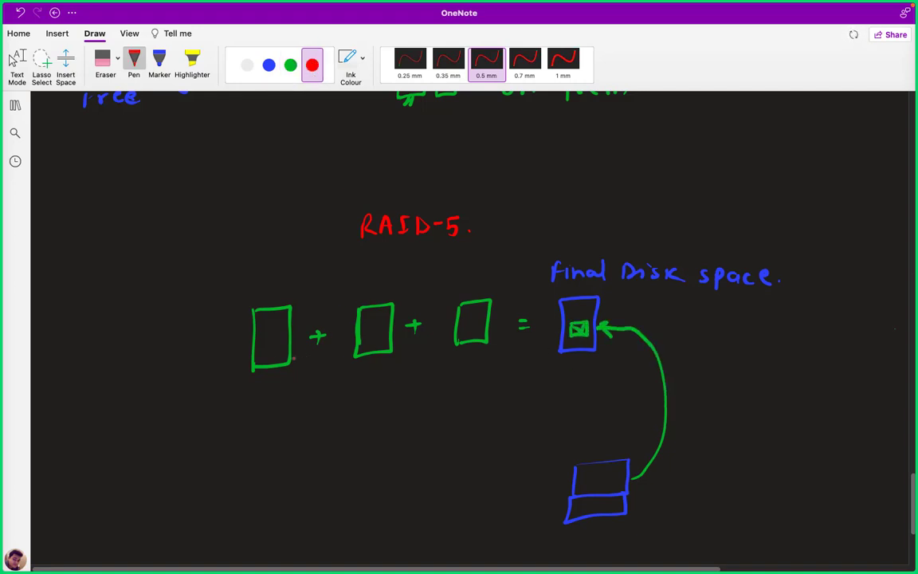
pyautogui.moveTo(264, 336)
pyautogui.mouseDown()
pyautogui.moveTo(278, 338)
pyautogui.moveTo(265, 350)
pyautogui.moveTo(279, 349)
pyautogui.mouseUp()
pyautogui.moveTo(369, 329); pyautogui.dragTo(388, 341)
pyautogui.moveTo(388, 330); pyautogui.dragTo(370, 341)
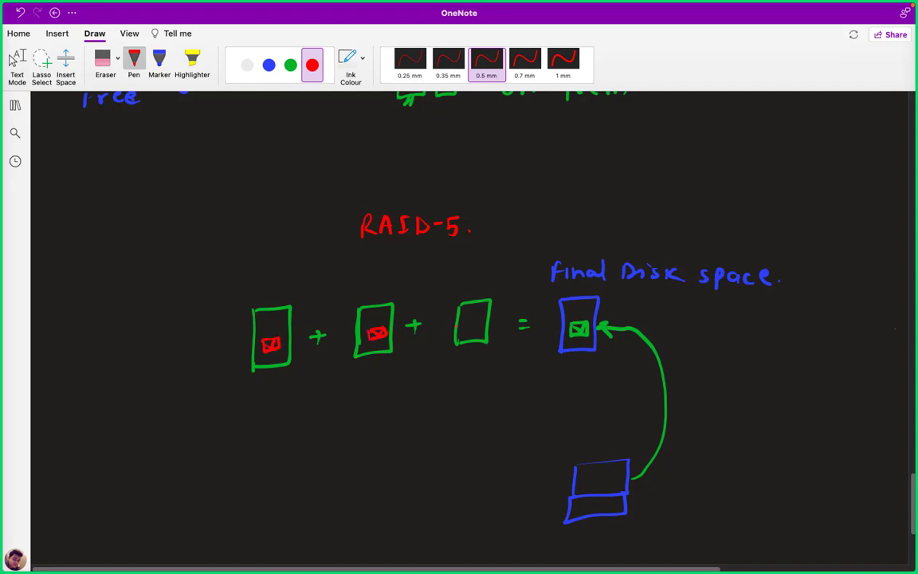
pyautogui.moveTo(469, 321); pyautogui.dragTo(481, 322)
# Cross out the first disk, bracket the others, and write red 'Restore data from Existing'.
pyautogui.moveTo(285, 386); pyautogui.dragTo(288, 383)
pyautogui.moveTo(285, 375); pyautogui.dragTo(279, 394)
pyautogui.moveTo(385, 368)
pyautogui.mouseDown()
pyautogui.moveTo(440, 381)
pyautogui.moveTo(454, 356)
pyautogui.moveTo(422, 424)
pyautogui.mouseUp()
pyautogui.click(438, 422)
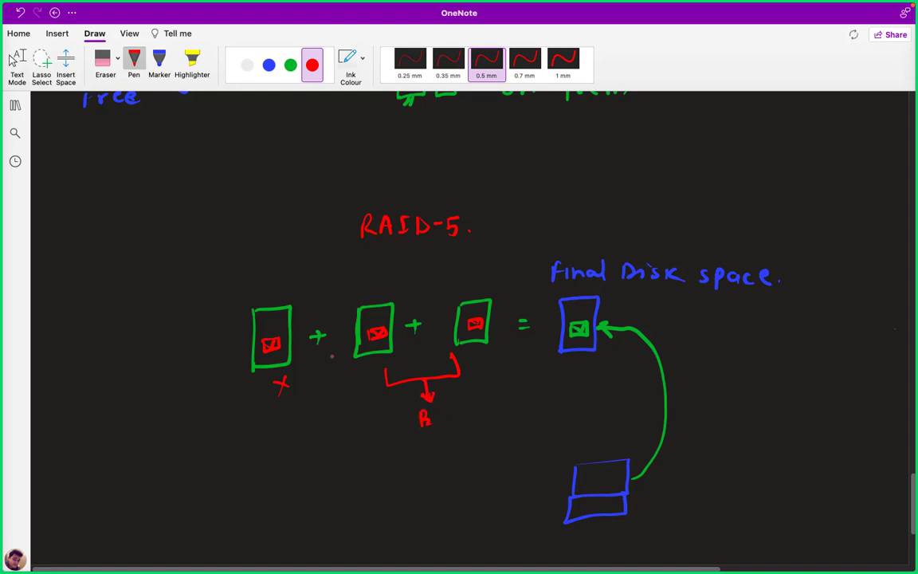
pyautogui.press('super+z')
pyautogui.moveTo(419, 416)
pyautogui.mouseDown()
pyautogui.moveTo(434, 424)
pyautogui.moveTo(503, 411)
pyautogui.mouseUp()
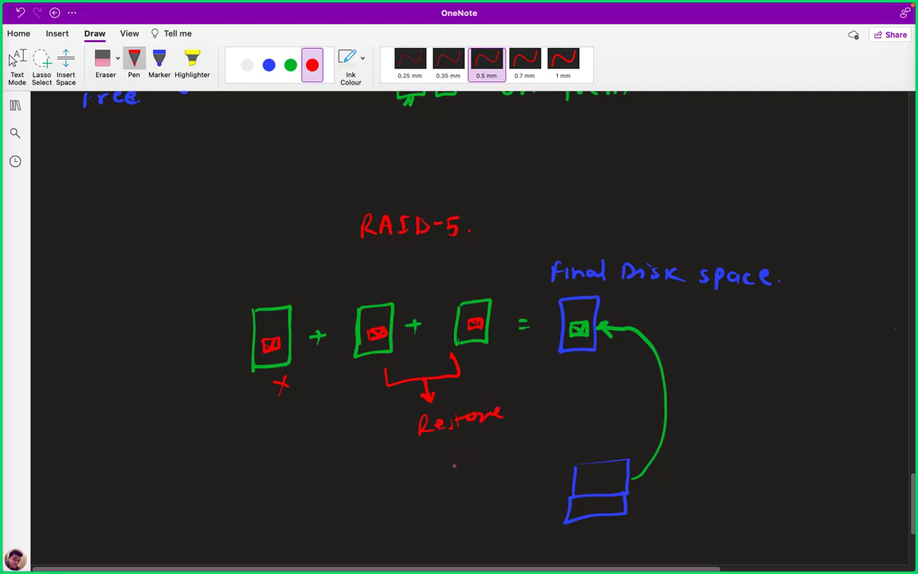
pyautogui.moveTo(448, 450)
pyautogui.mouseDown()
pyautogui.moveTo(443, 464)
pyautogui.moveTo(488, 462)
pyautogui.mouseUp()
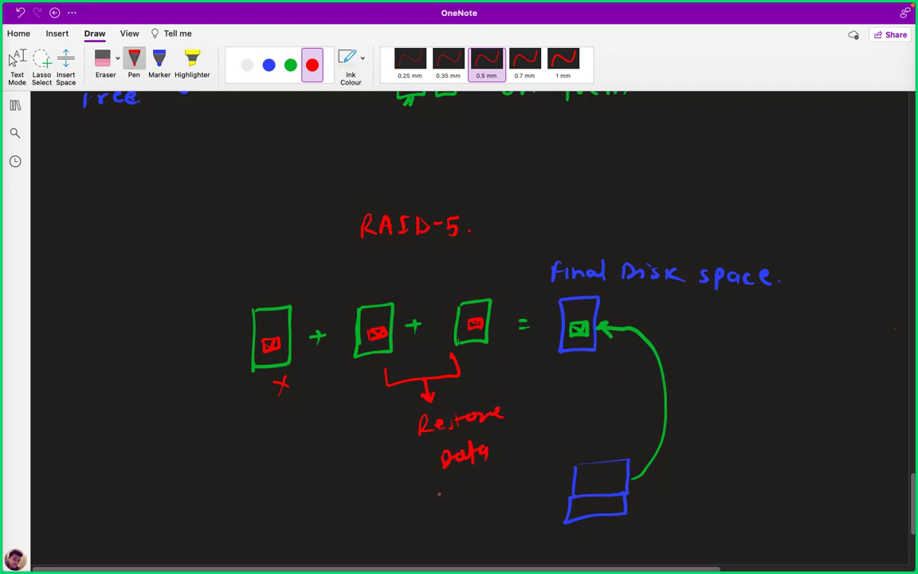
pyautogui.moveTo(436, 503); pyautogui.dragTo(499, 499)
pyautogui.moveTo(453, 518)
pyautogui.mouseDown()
pyautogui.moveTo(452, 532)
pyautogui.moveTo(463, 518)
pyautogui.moveTo(468, 530)
pyautogui.moveTo(509, 529)
pyautogui.moveTo(523, 544)
pyautogui.mouseUp()
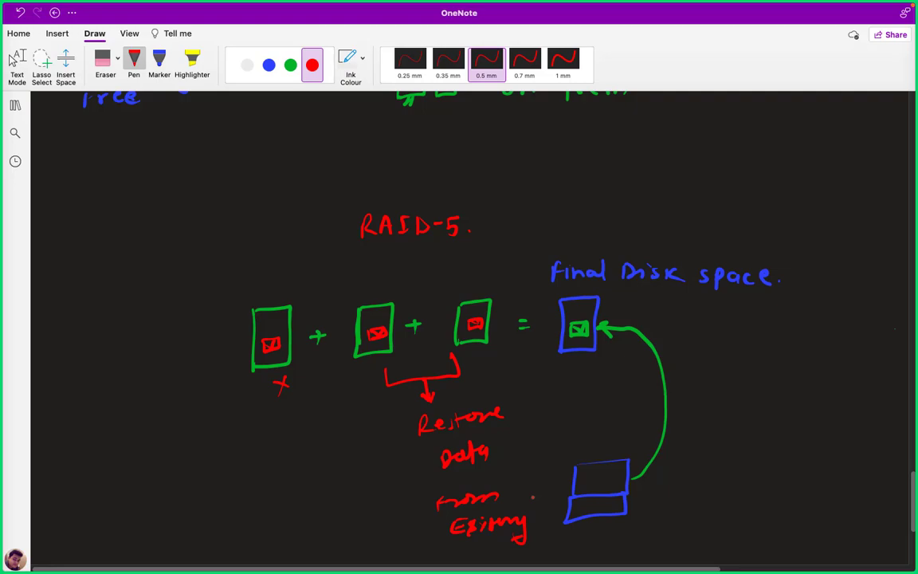
pyautogui.hotkey('ctrl', 'Left')
pyautogui.hotkey('ctrl', 'Left')
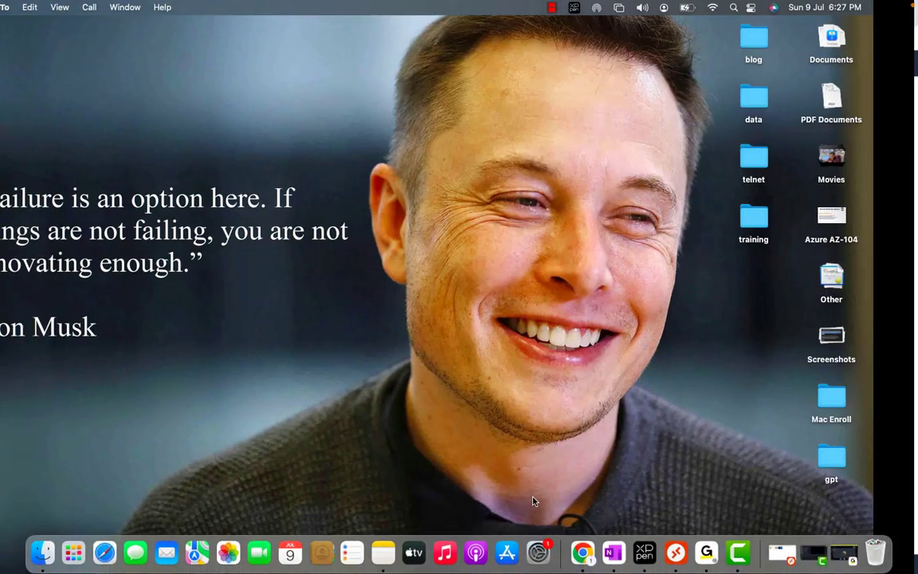
# Return to the S3 upload page and scroll the storage class table to Retrieval fees.
pyautogui.hotkey('ctrl', 'Right')
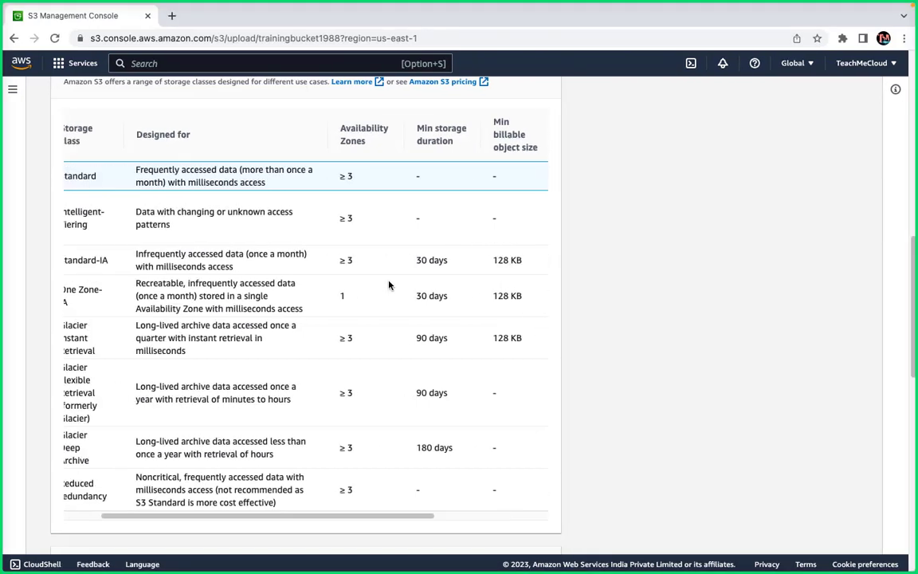
pyautogui.hscroll(-2, 389, 285)
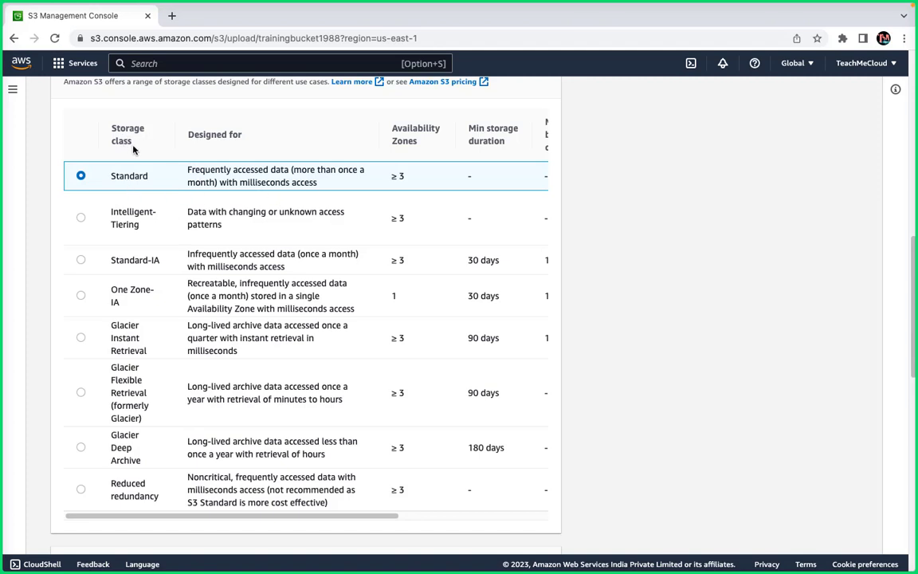
pyautogui.hscroll(2, 317, 198)
pyautogui.hscroll(1, 317, 197)
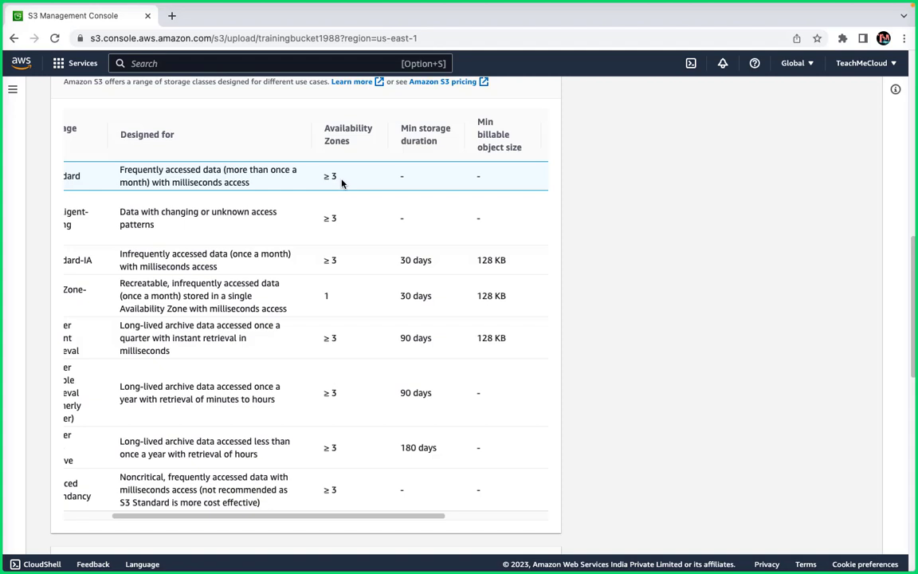
pyautogui.hscroll(3, 341, 183)
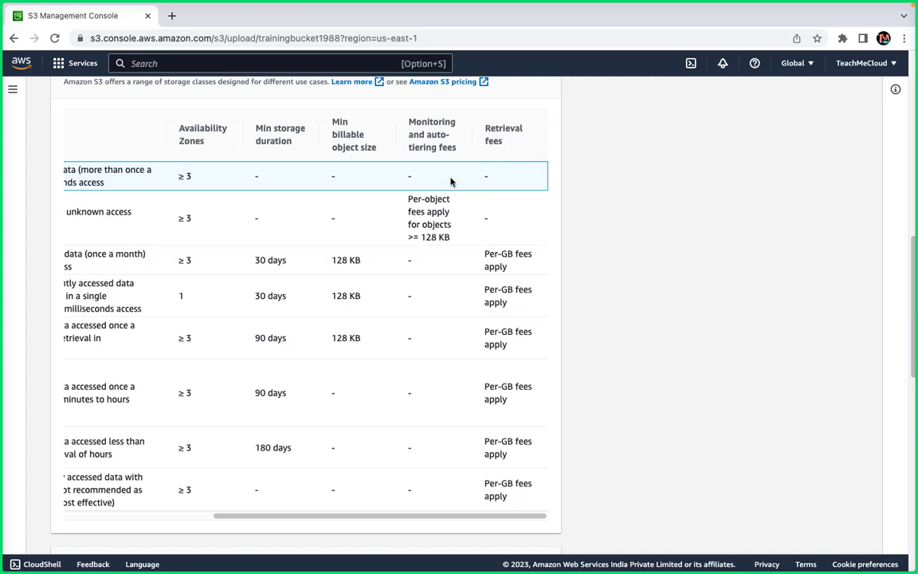
pyautogui.hscroll(-5, 451, 182)
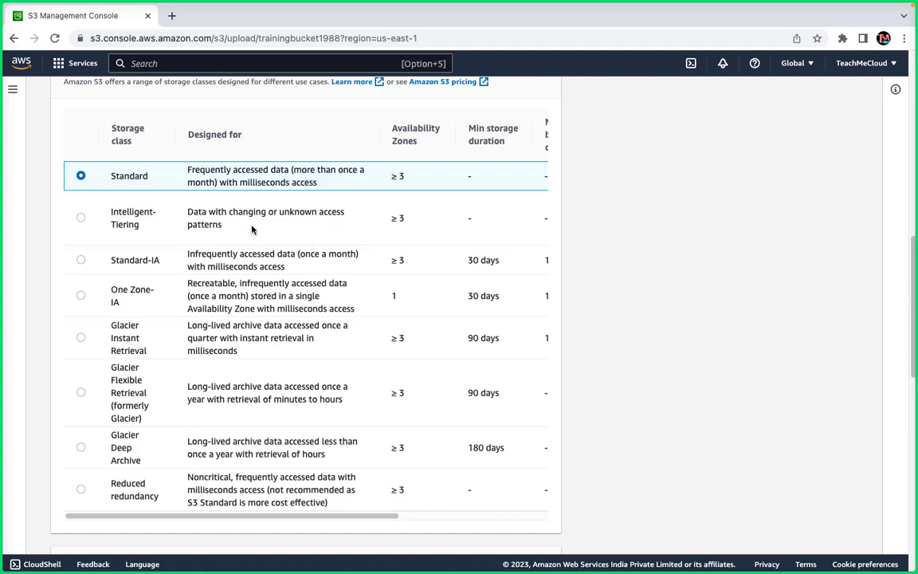
pyautogui.hscroll(4, 252, 229)
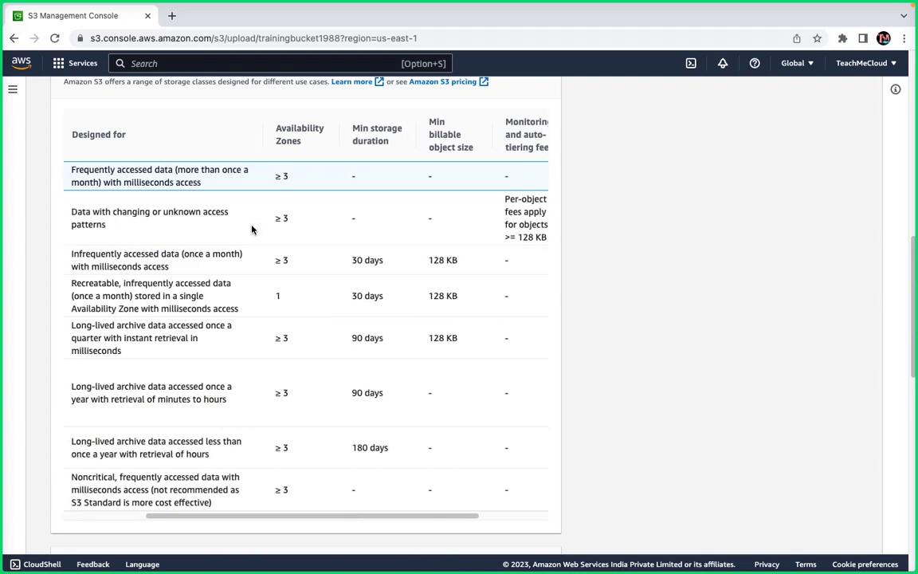
pyautogui.hscroll(3, 283, 223)
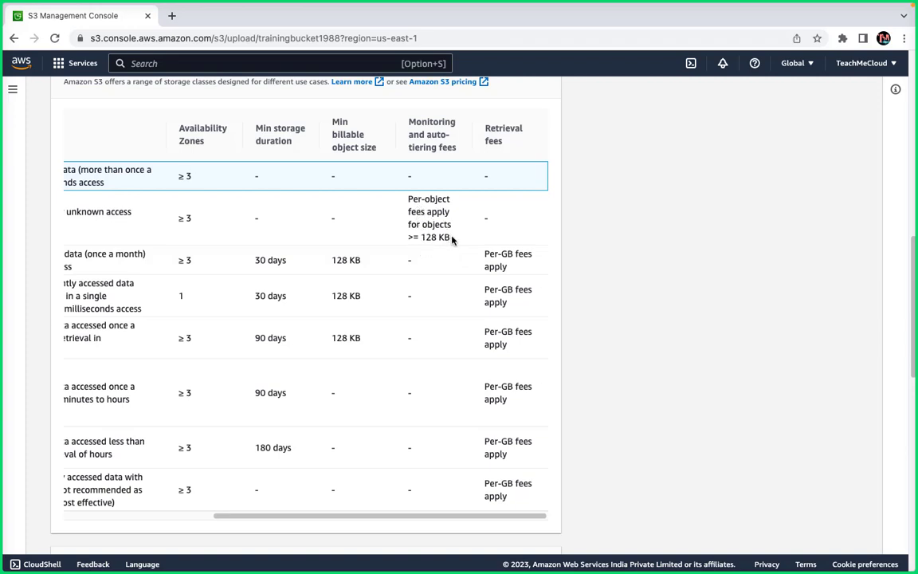
pyautogui.moveTo(421, 237); pyautogui.dragTo(451, 237)
pyautogui.click(435, 240)
pyautogui.hscroll(-5, 370, 185)
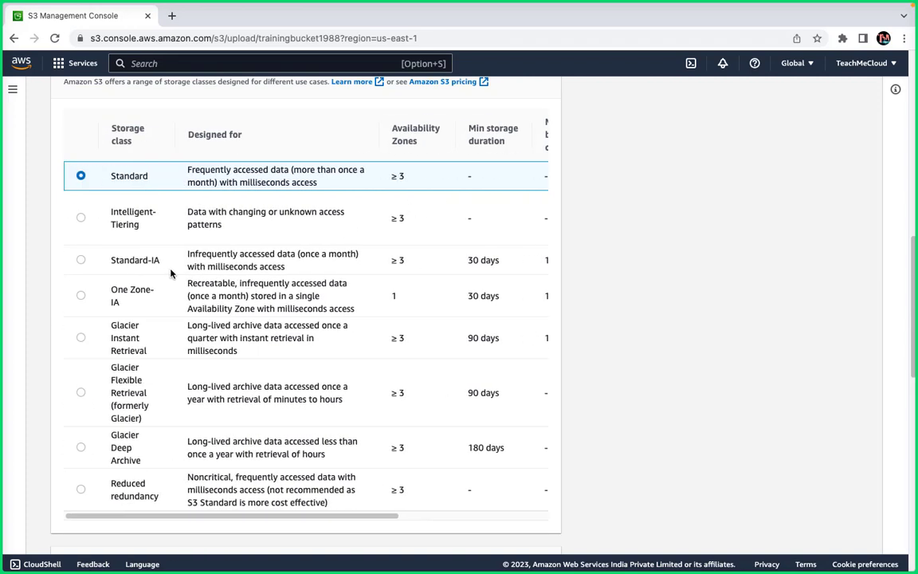
pyautogui.hscroll(2, 170, 273)
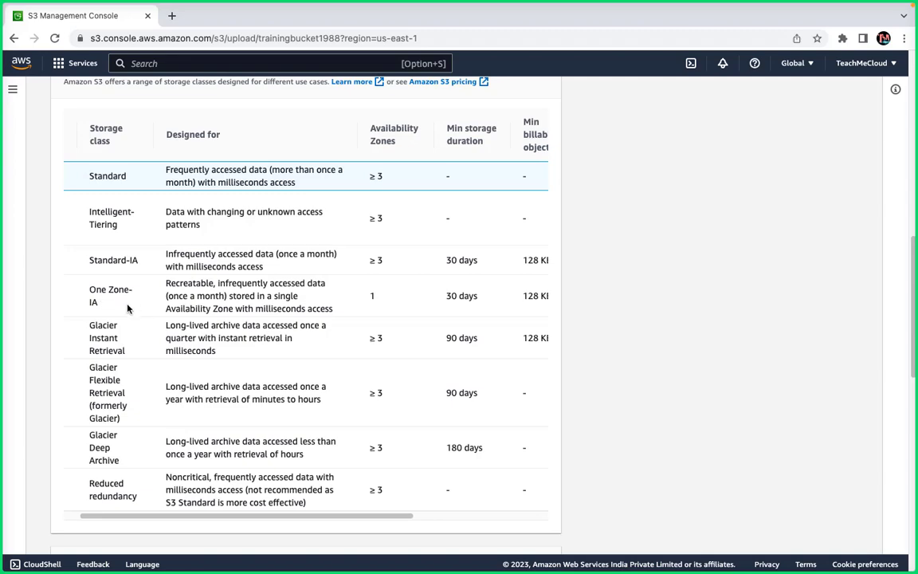
pyautogui.hscroll(1, 128, 309)
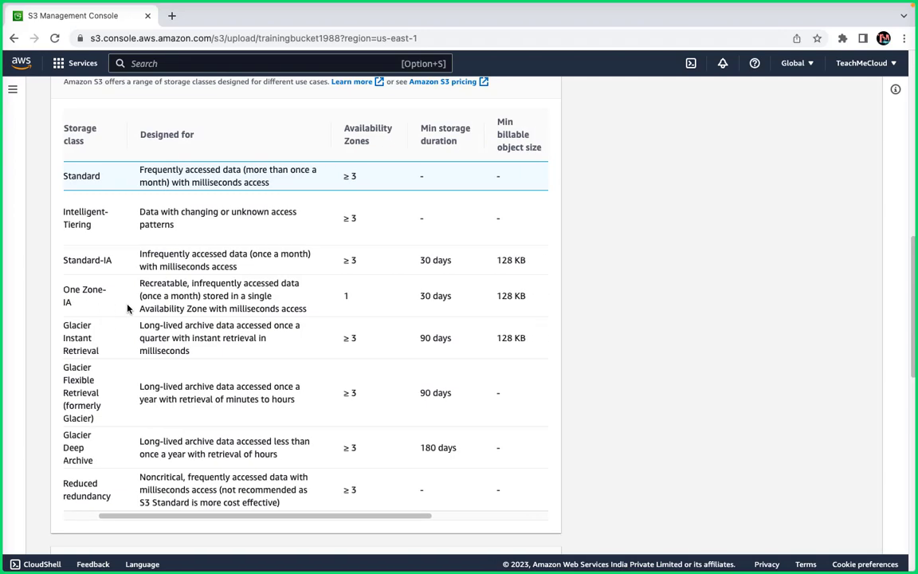
pyautogui.hscroll(4, 127, 309)
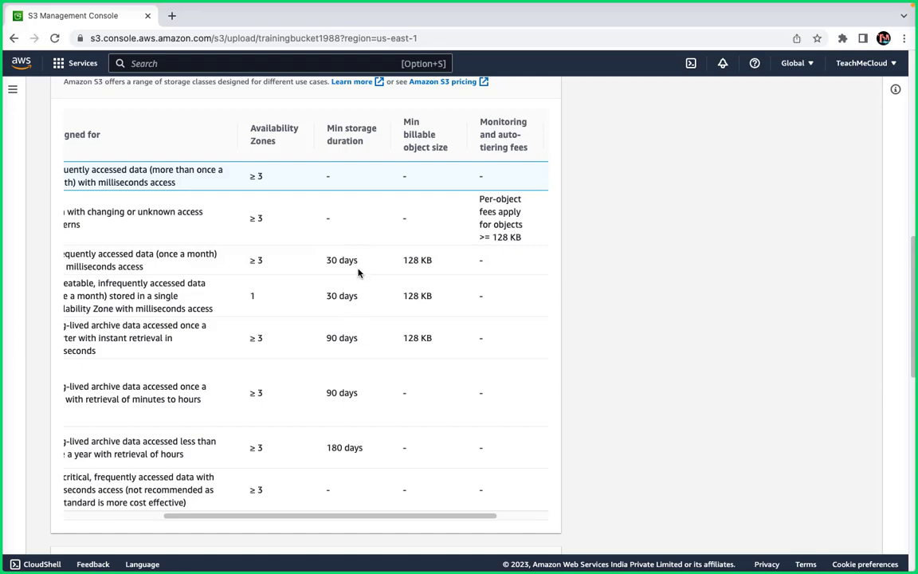
pyautogui.moveTo(358, 273); pyautogui.dragTo(321, 263)
pyautogui.hotkey('ctrl', 'Left')
pyautogui.hotkey('ctrl', 'Right')
pyautogui.hotkey('ctrl', 'Right')
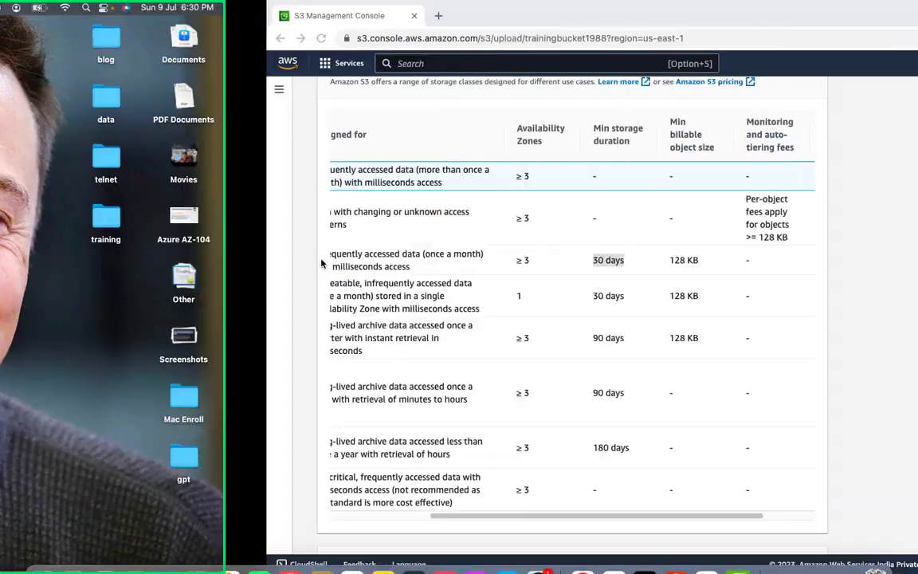
pyautogui.hotkey('ctrl', 'Left')
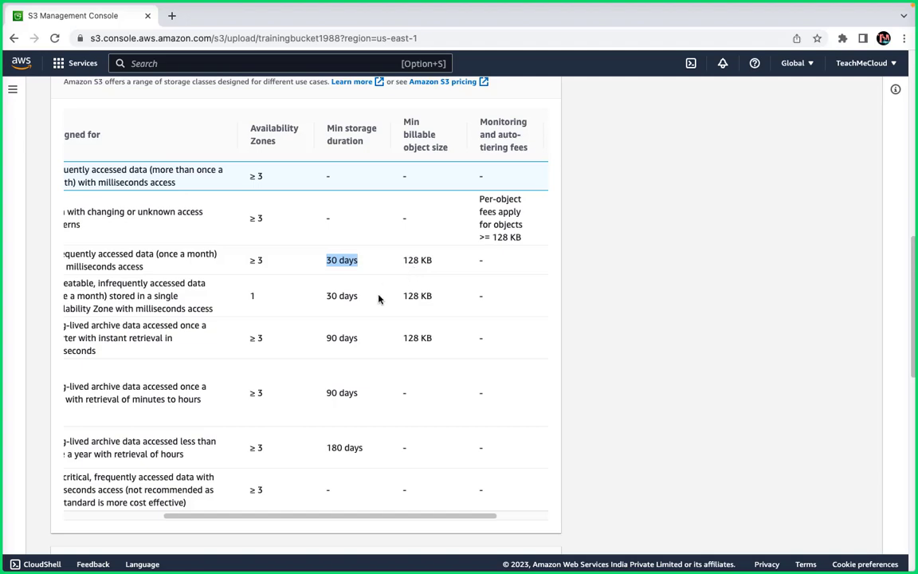
pyautogui.hscroll(-5, 168, 373)
pyautogui.scroll(-5, 159, 375)
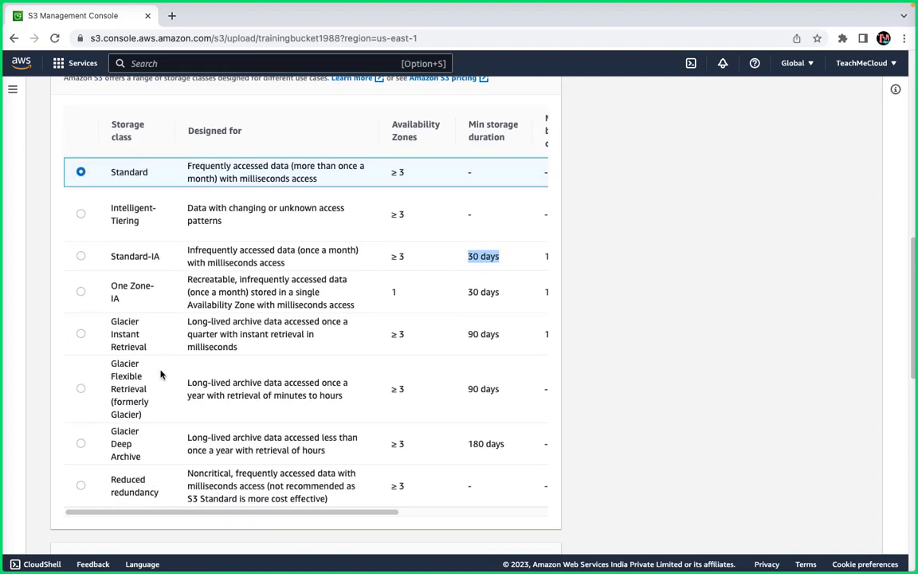
pyautogui.scroll(5, 159, 375)
pyautogui.scroll(1, 160, 373)
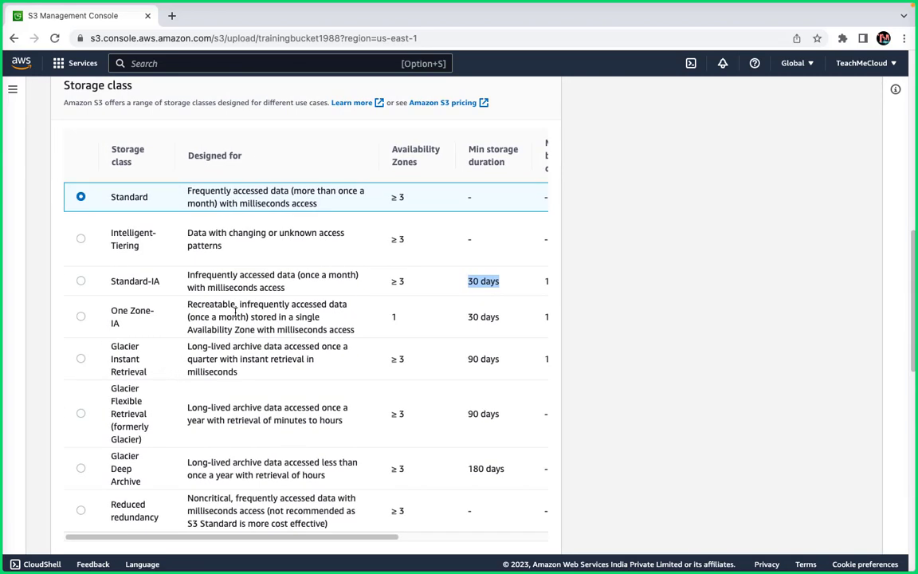
# Open the 'Amazon S3 pricing' link in a new tab and switch to it.
pyautogui.rightClick(441, 108)
pyautogui.click(463, 115)
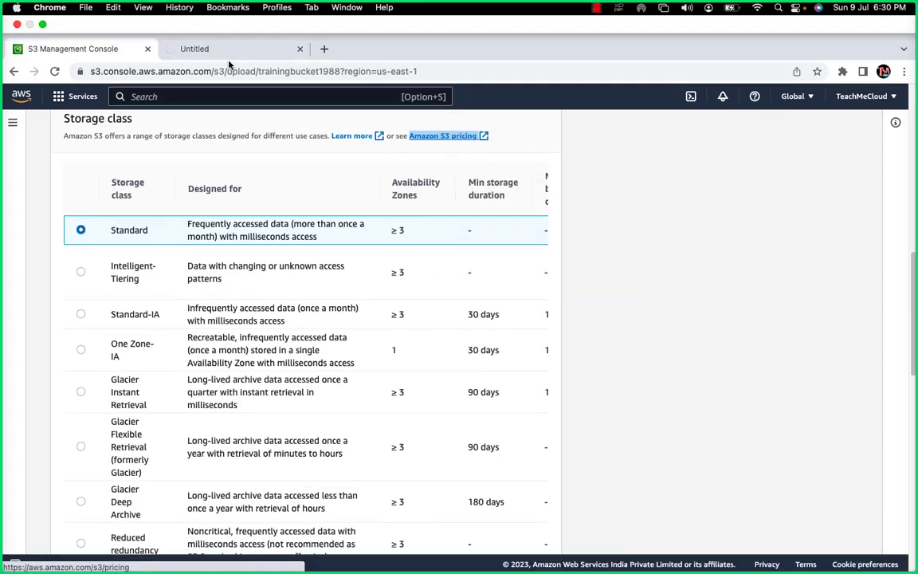
pyautogui.click(232, 51)
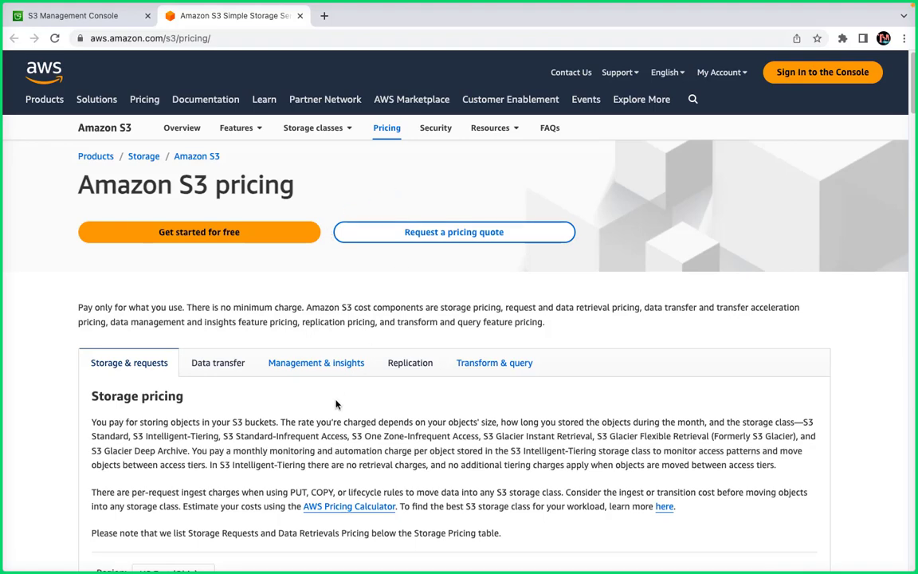
# Review the Storage pricing table, e.g. Standard at $0.023 per GB in US East (Ohio).
pyautogui.scroll(-5, 336, 404)
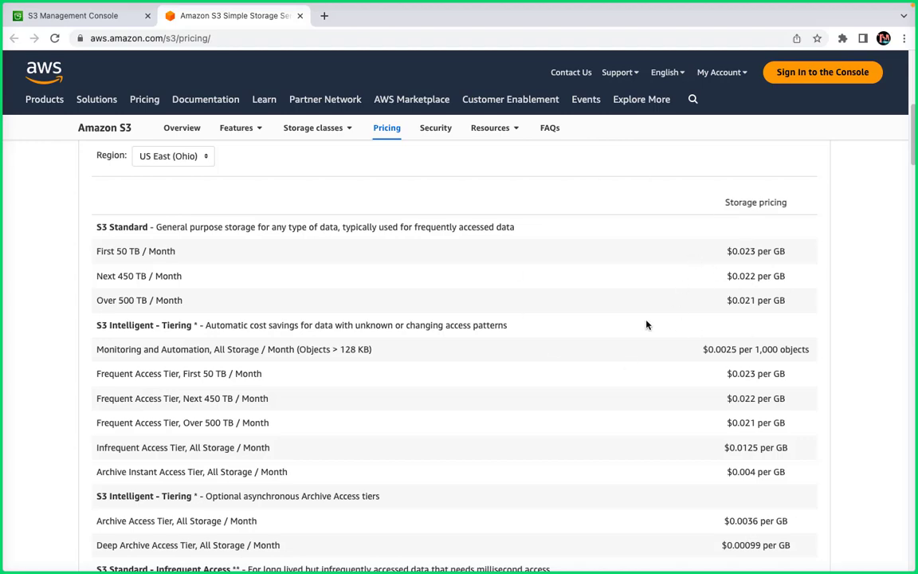
pyautogui.scroll(5, 470, 345)
pyautogui.scroll(-2, 278, 459)
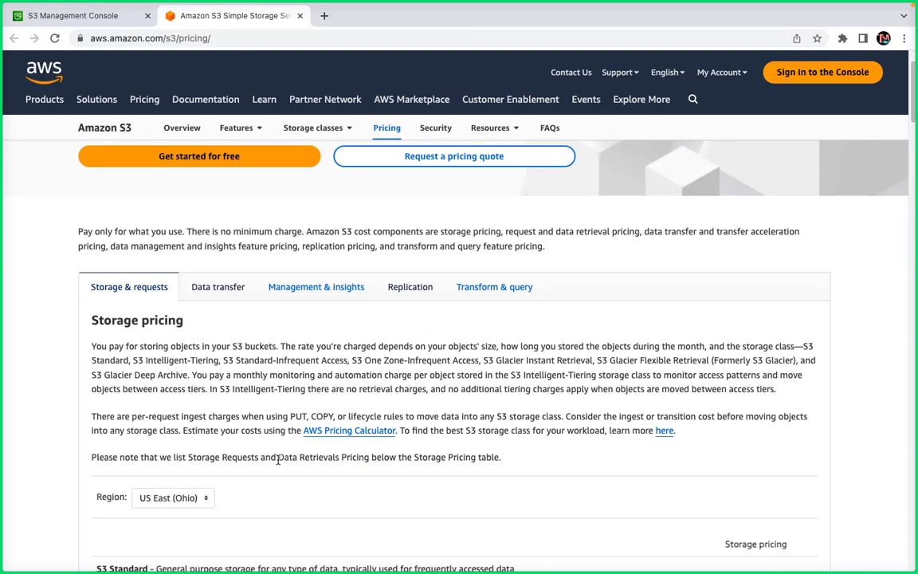
# View the AWS Pricing Calculator in a new tab, then close it and the S3 pricing tab.
pyautogui.rightClick(346, 433)
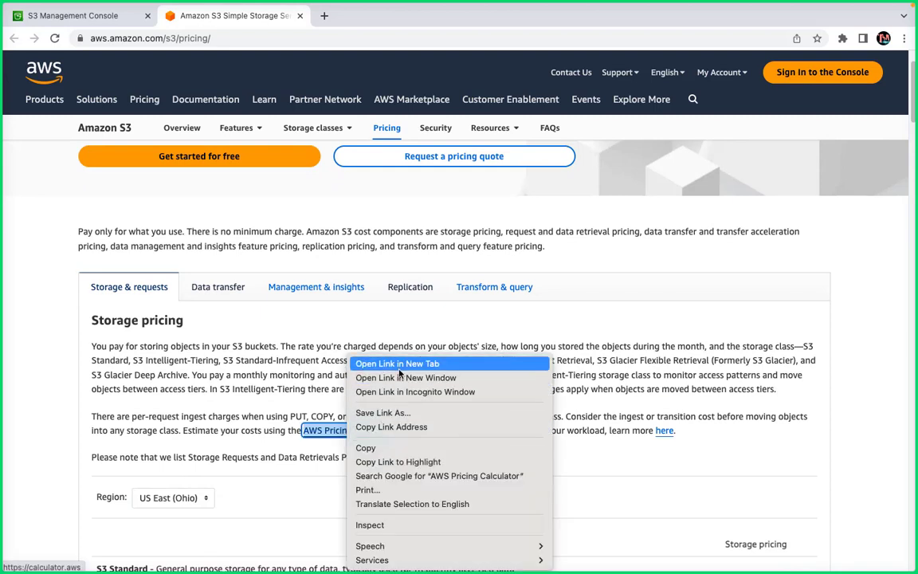
pyautogui.click(358, 364)
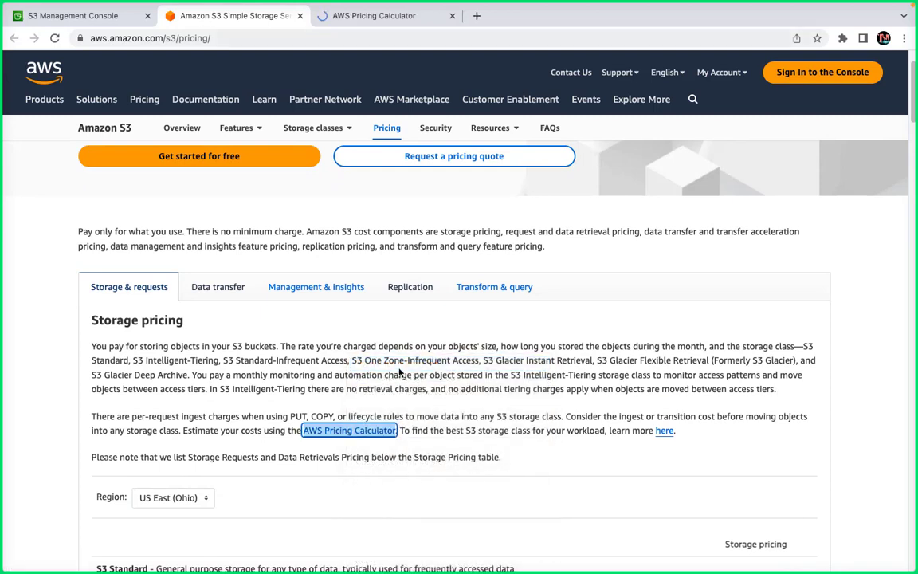
pyautogui.click(359, 17)
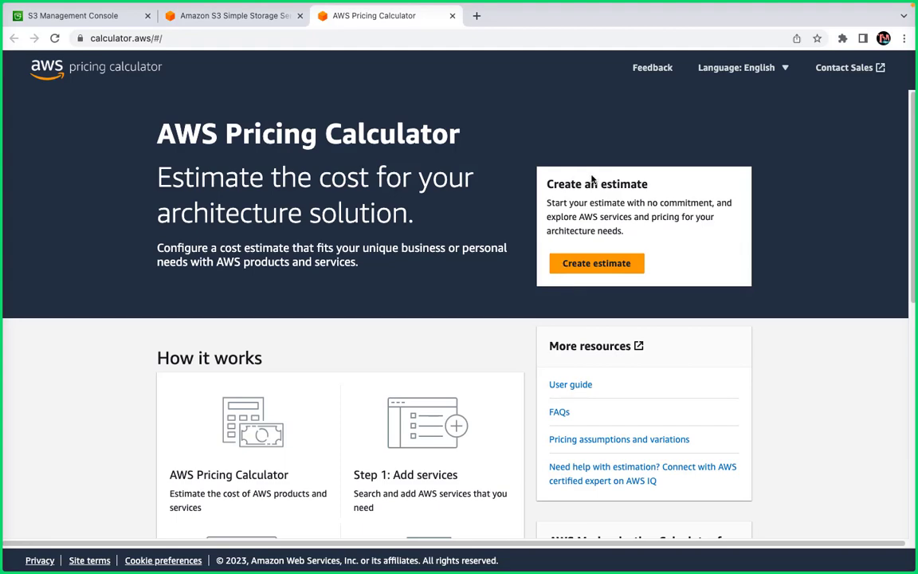
pyautogui.click(452, 16)
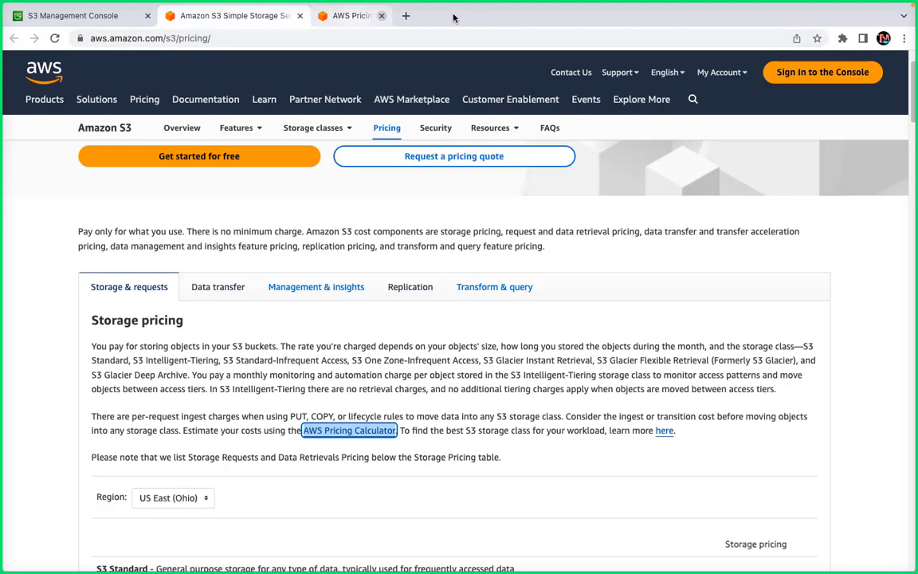
pyautogui.click(299, 16)
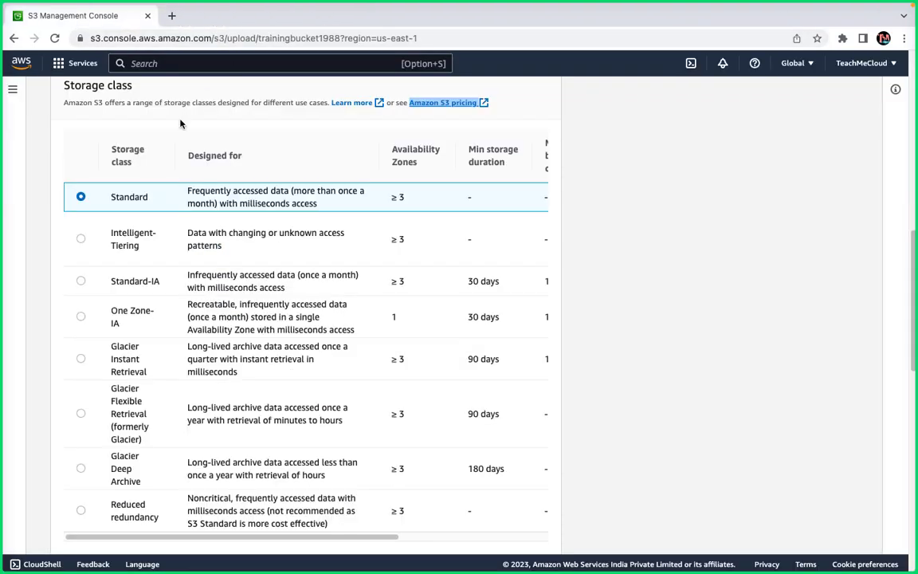
# Leave the Upload page through the trainingbucket1988 breadcrumb, discarding the pending screenshot upload.
pyautogui.scroll(10, 180, 297)
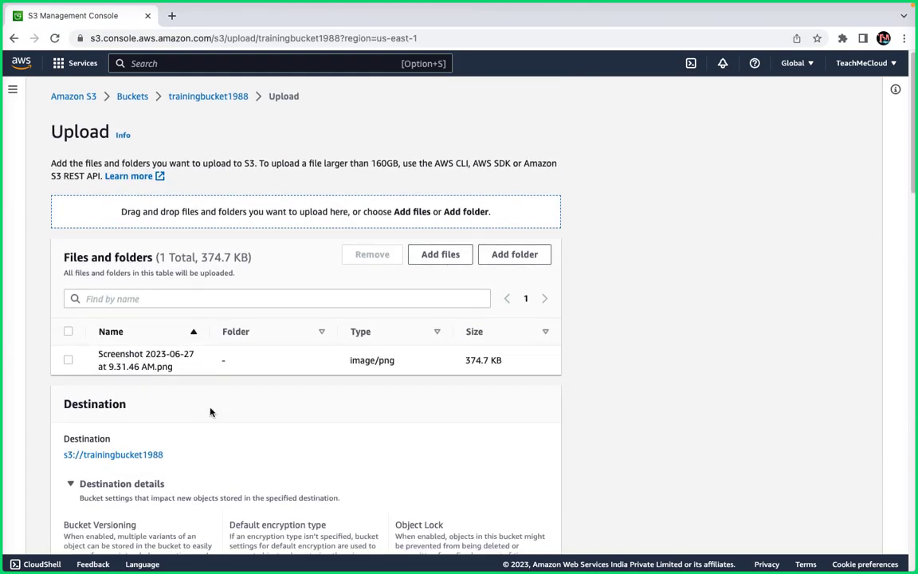
pyautogui.scroll(-15, 210, 410)
pyautogui.scroll(6, 210, 410)
pyautogui.scroll(1, 213, 402)
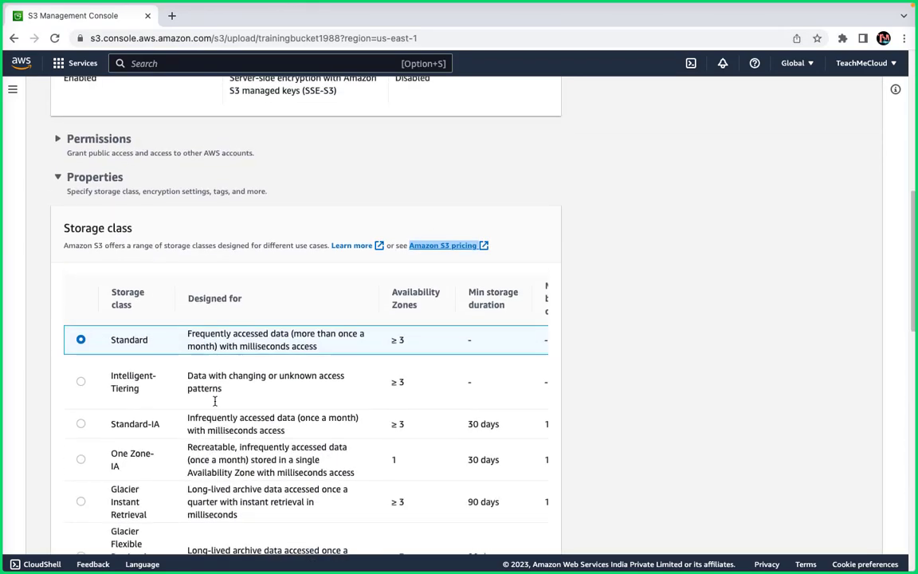
pyautogui.scroll(-5, 262, 381)
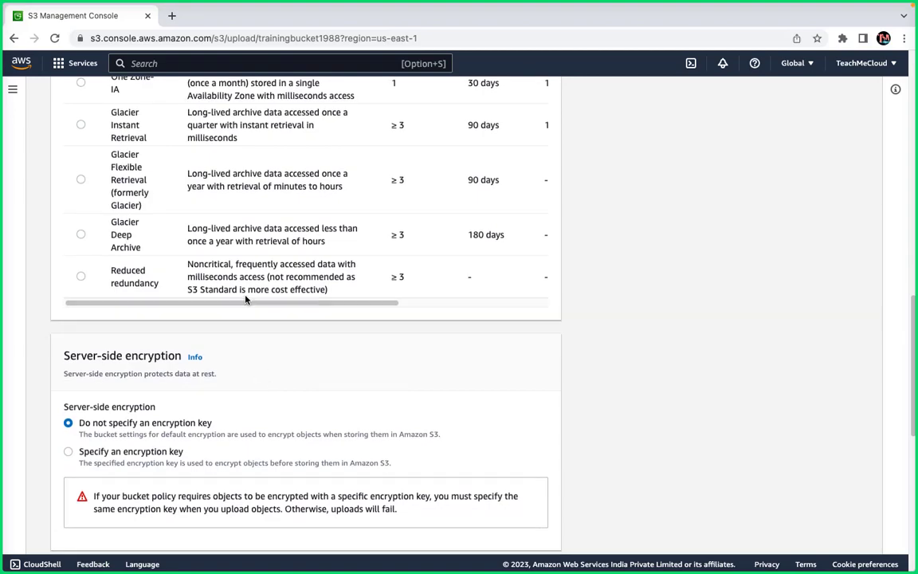
pyautogui.scroll(-8, 245, 299)
pyautogui.scroll(20, 246, 299)
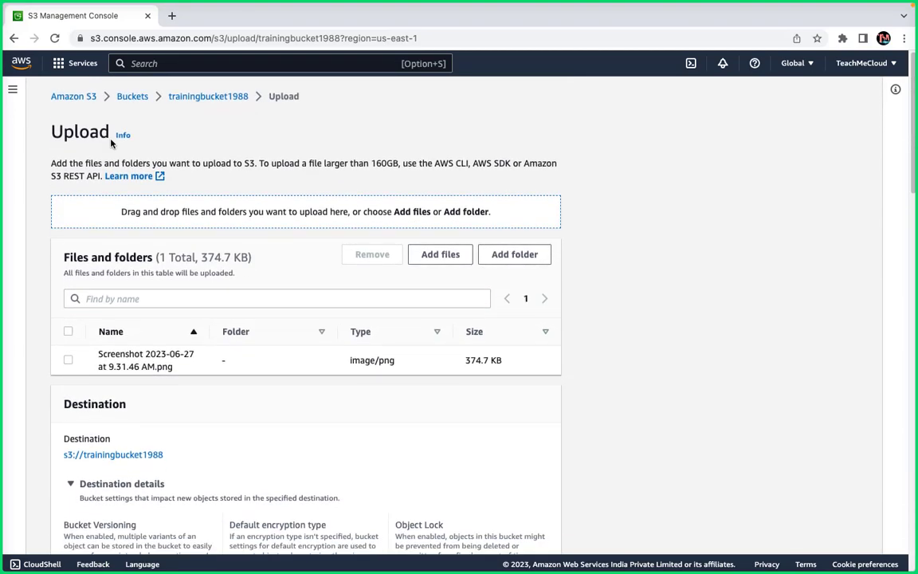
pyautogui.click(185, 96)
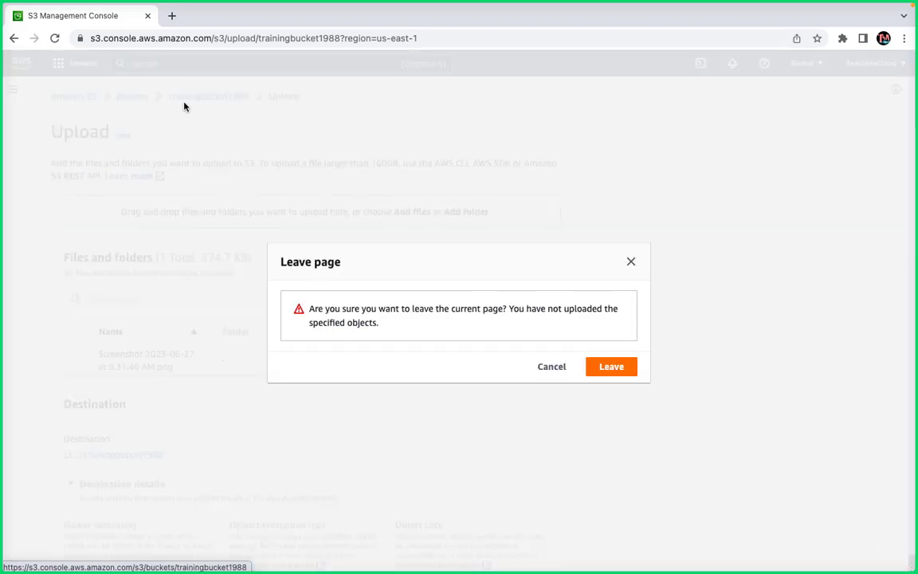
pyautogui.click(611, 367)
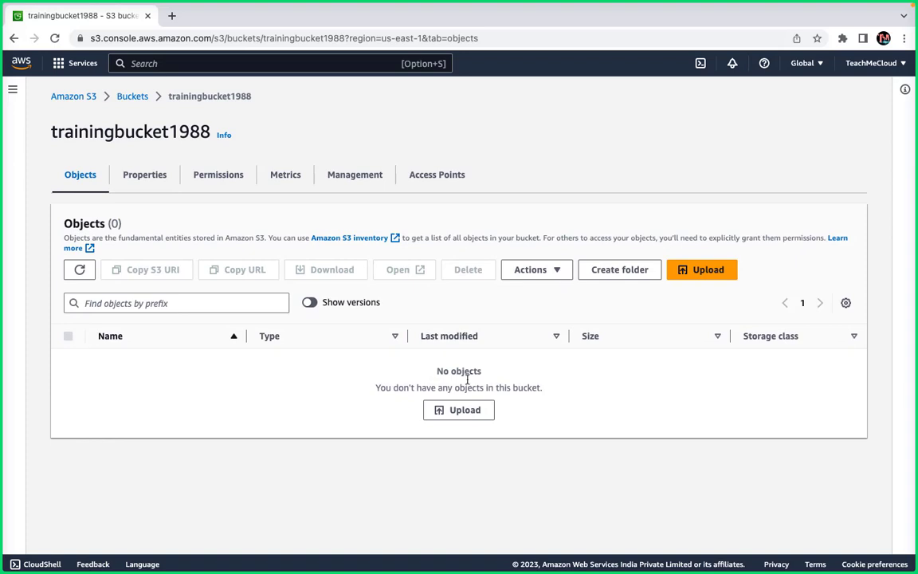
# Add Screenshot 2023-06-27 at 4.47.25 PM.png from the Desktop and upload it to trainingbucket1988.
pyautogui.click(460, 413)
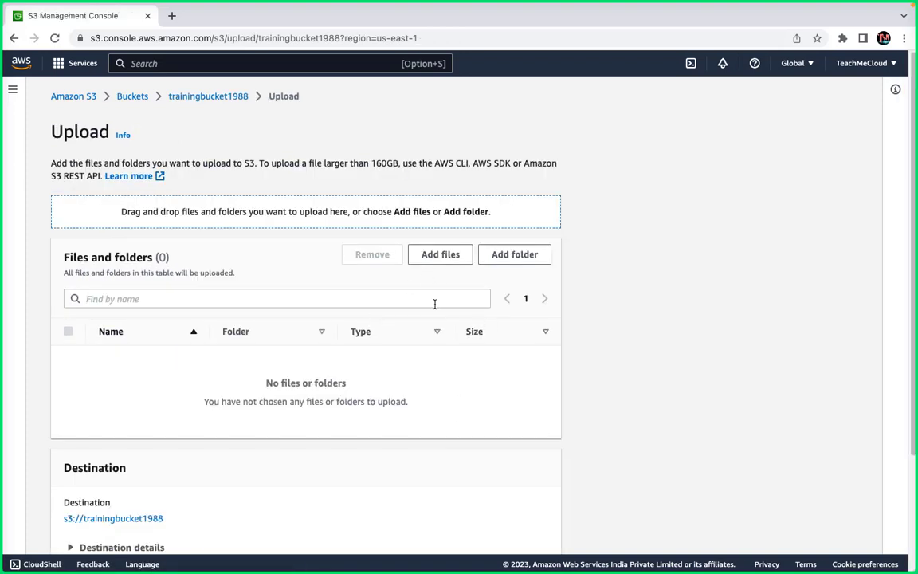
pyautogui.click(437, 255)
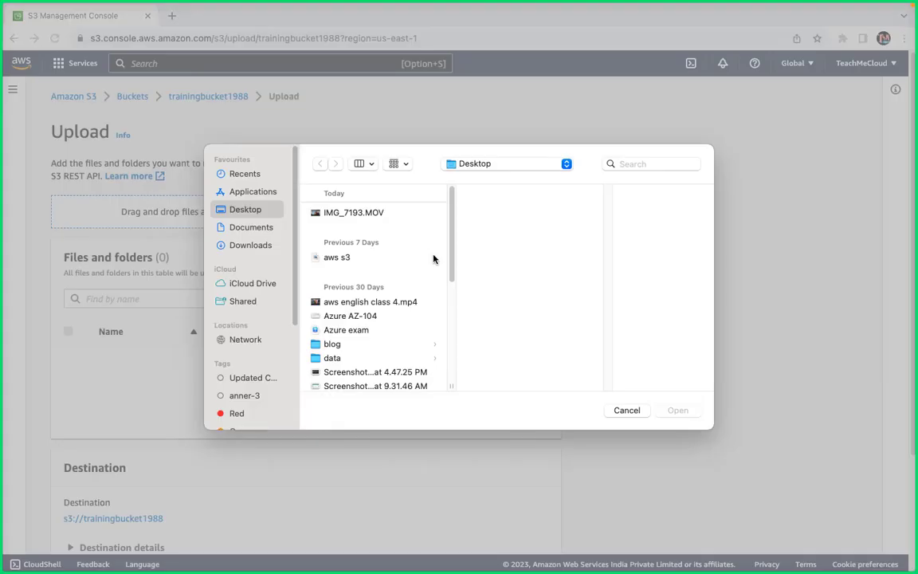
pyautogui.click(350, 329)
pyautogui.click(351, 317)
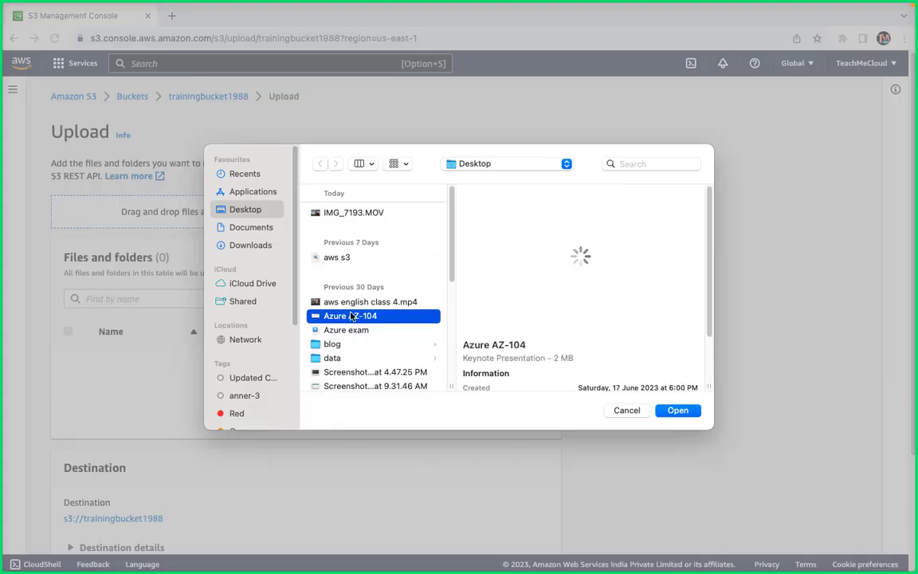
pyautogui.click(368, 373)
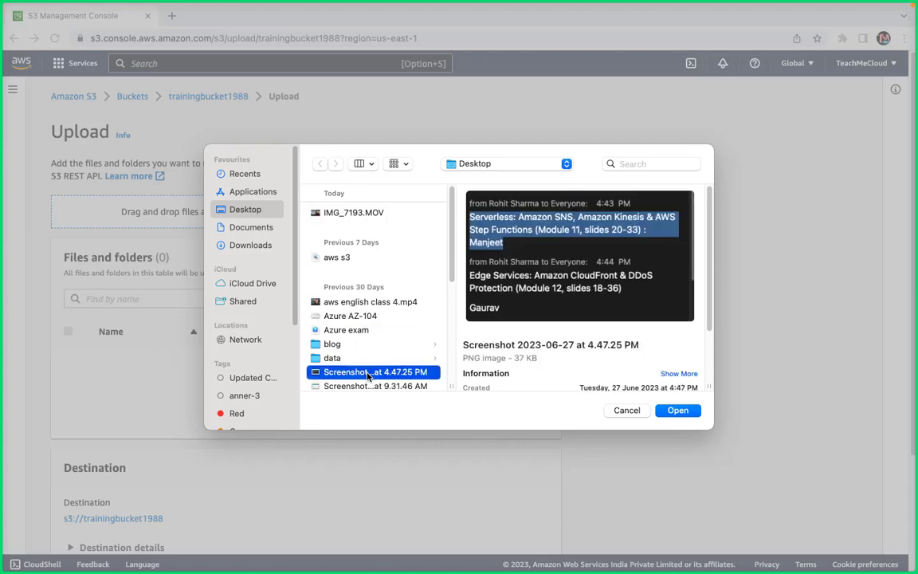
pyautogui.scroll(-2, 369, 375)
pyautogui.click(373, 338)
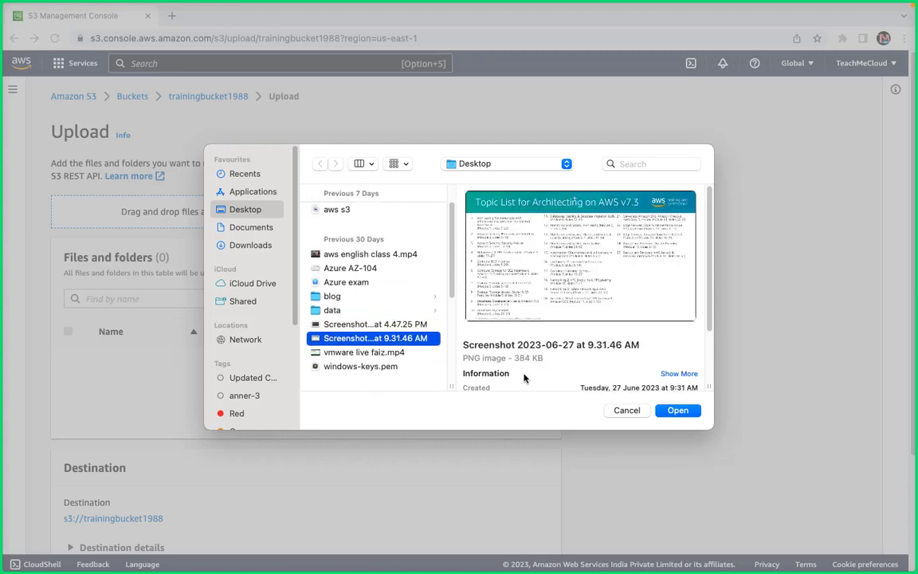
pyautogui.click(405, 326)
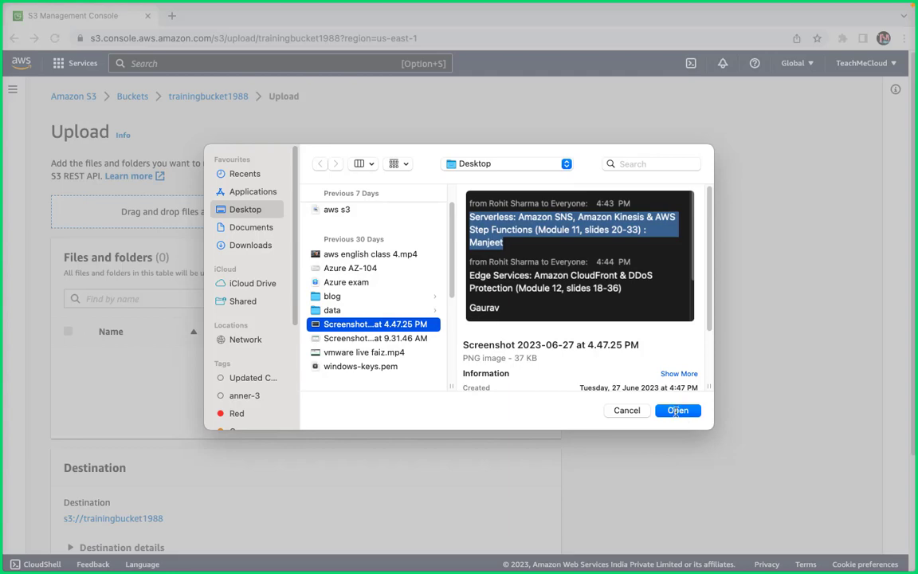
pyautogui.click(677, 410)
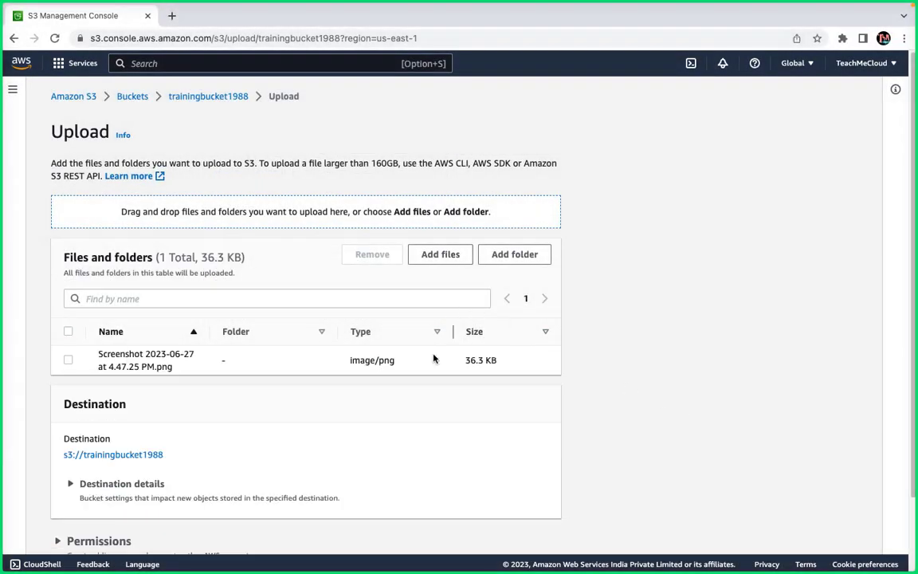
pyautogui.scroll(-2, 434, 359)
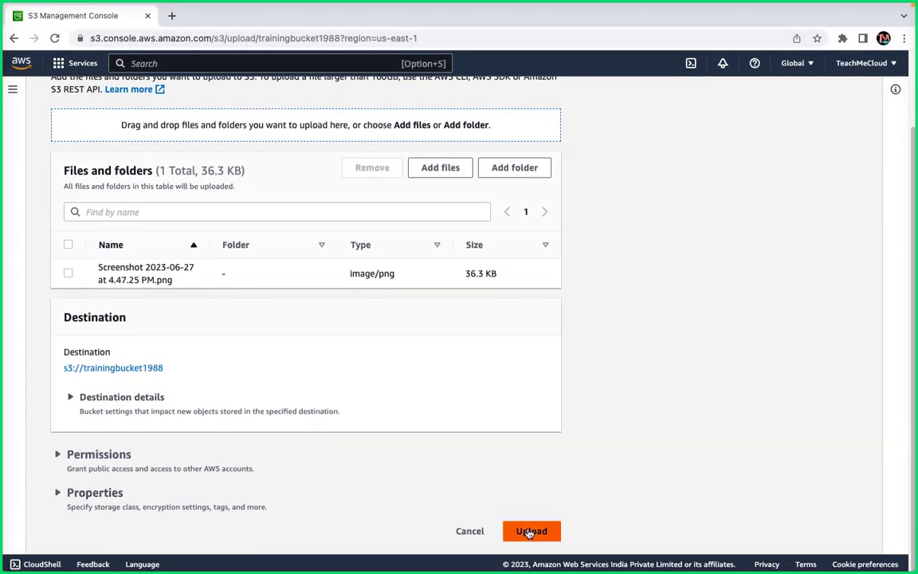
pyautogui.click(529, 532)
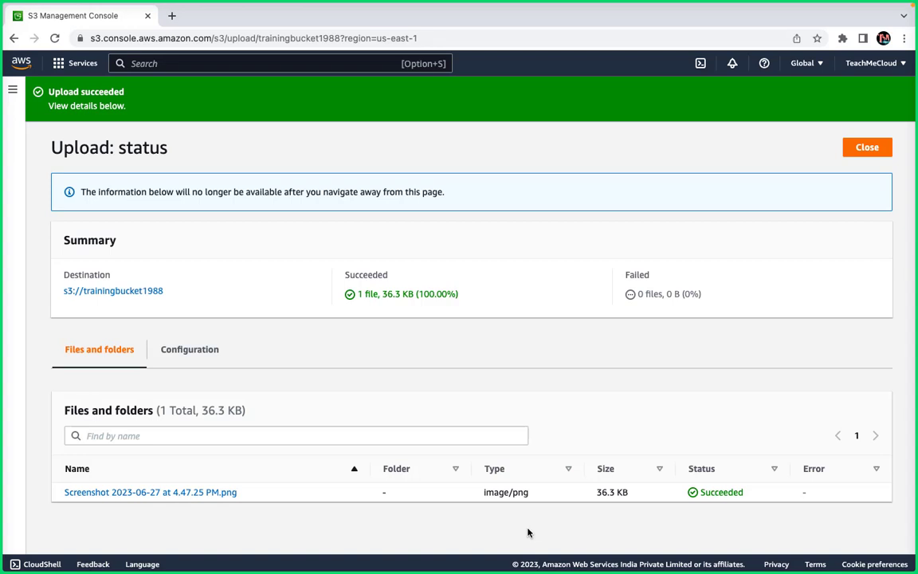
# Return to the bucket, select the screenshot object, copy its URL and open its Actions menu.
pyautogui.click(869, 155)
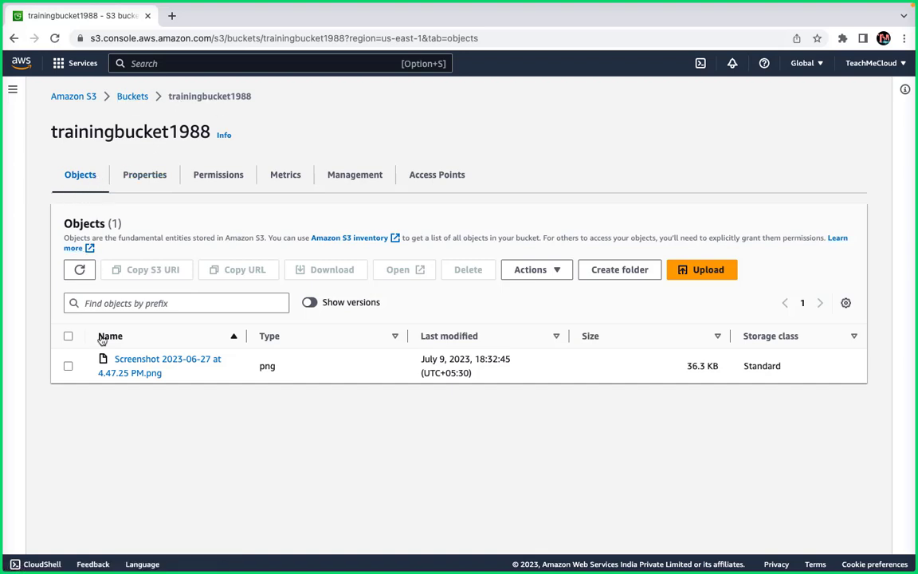
pyautogui.click(69, 366)
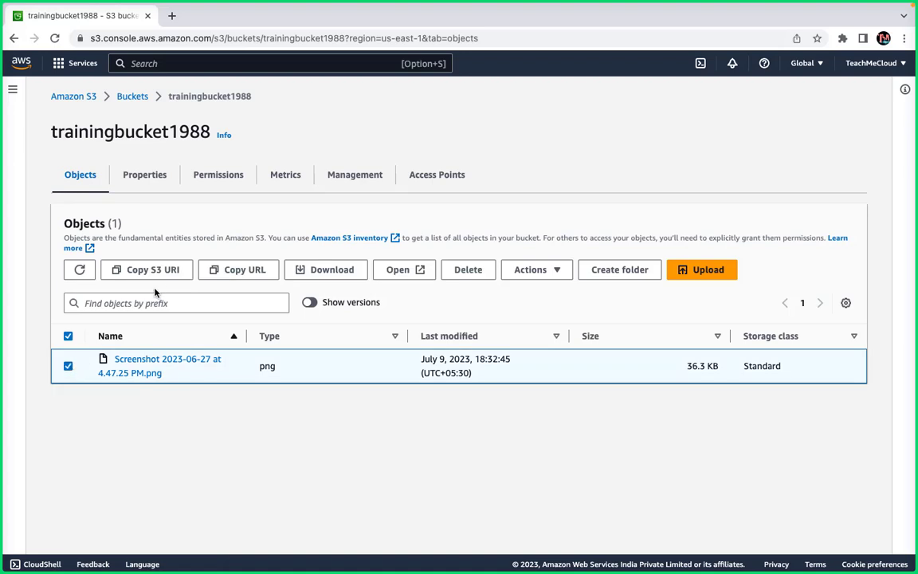
pyautogui.click(264, 273)
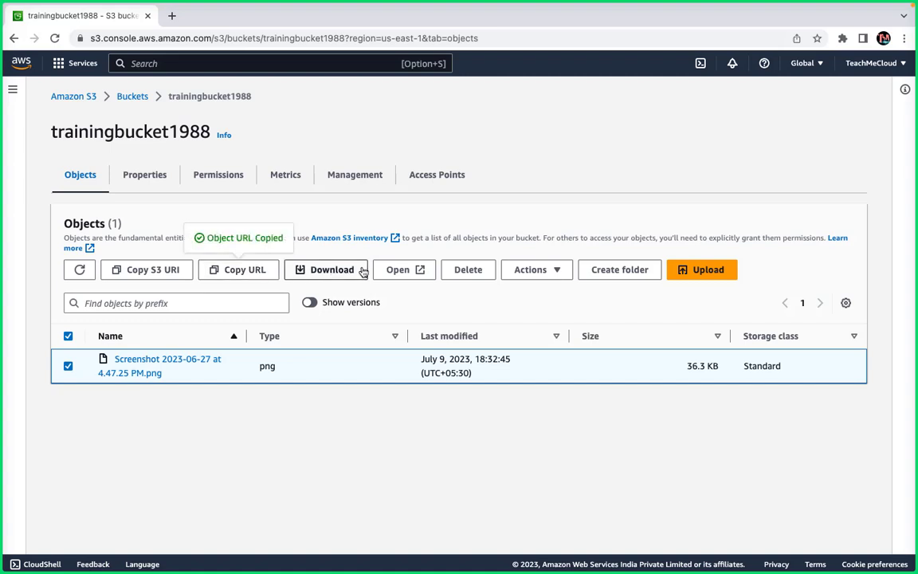
pyautogui.click(548, 268)
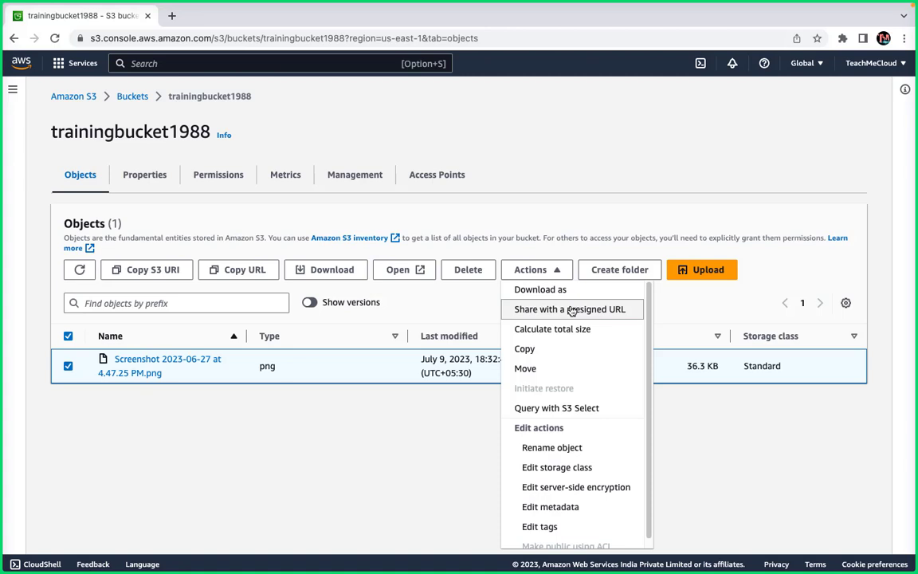
# Share the screenshot with a presigned URL that expires after 5 minutes.
pyautogui.click(569, 309)
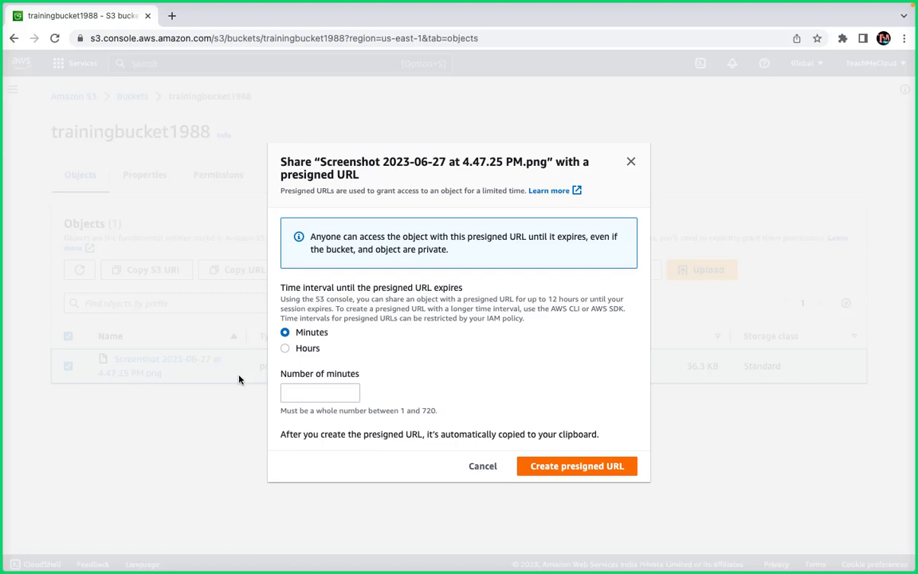
pyautogui.click(311, 390)
pyautogui.write('5')
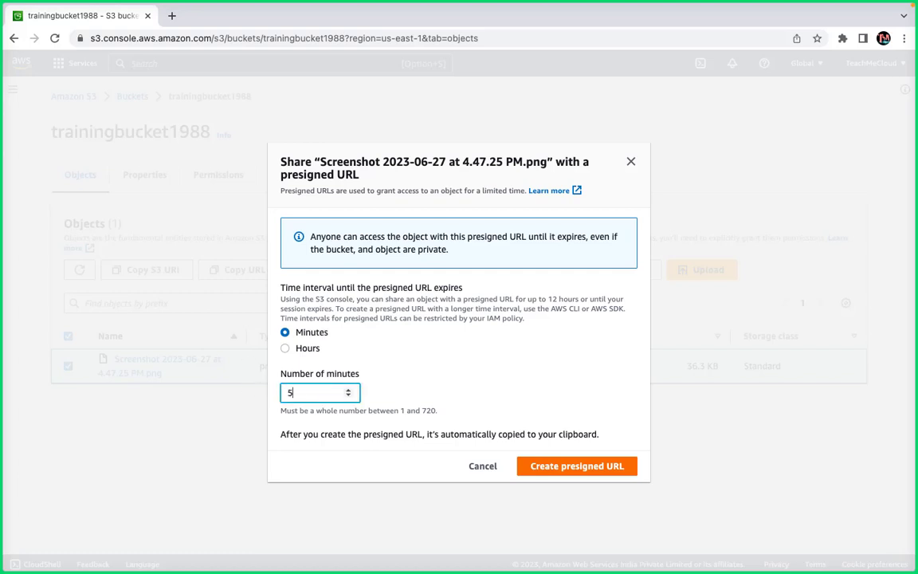
pyautogui.click(491, 354)
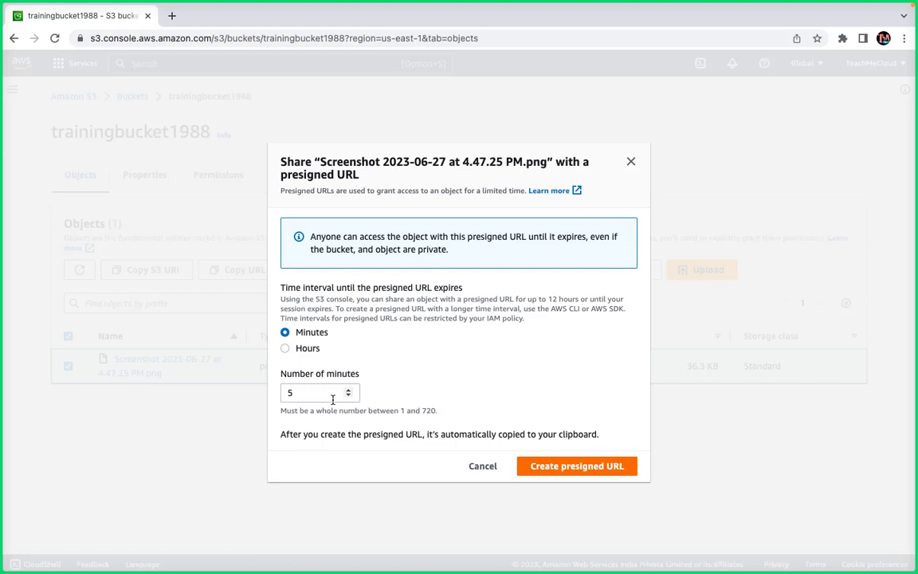
pyautogui.click(550, 469)
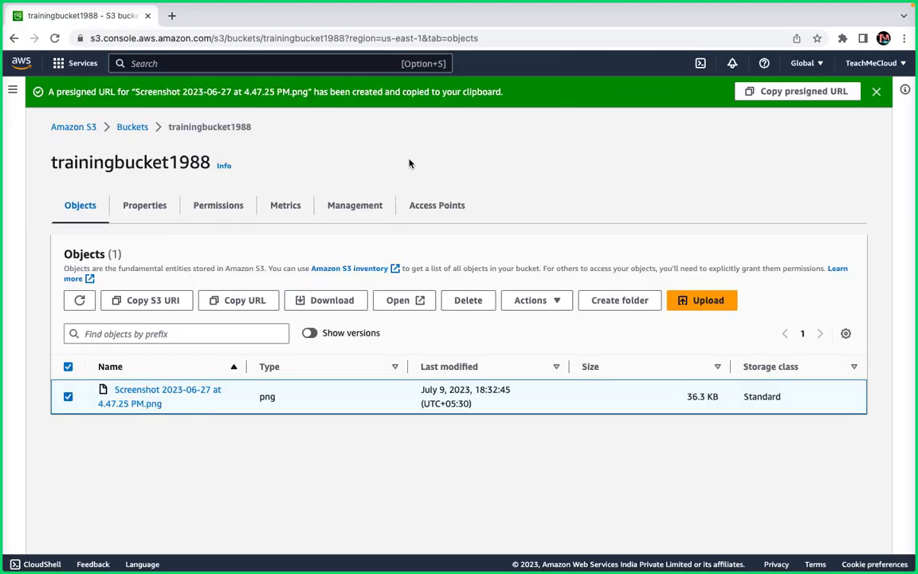
# Copy the presigned URL and load it in a new Chrome tab to display the screenshot.
pyautogui.click(811, 93)
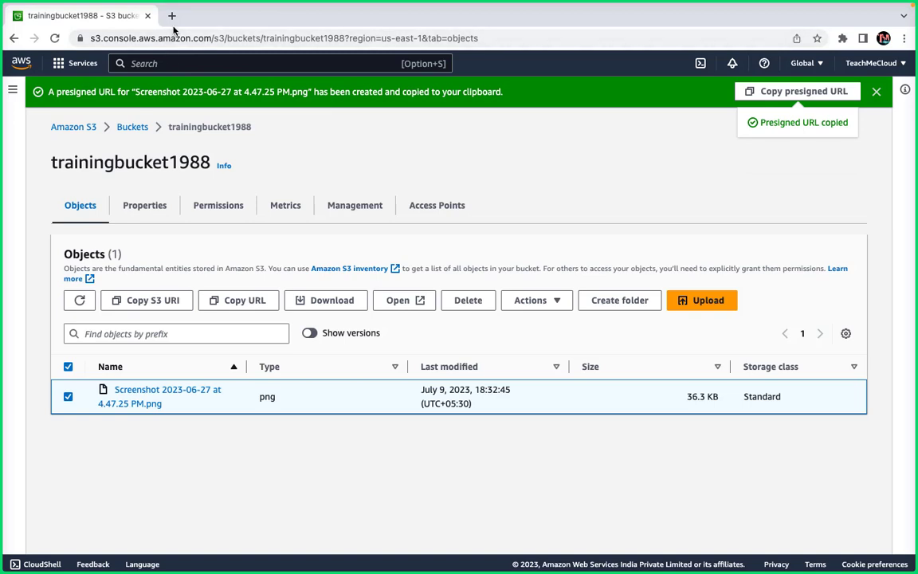
pyautogui.click(171, 15)
pyautogui.press('super+v')
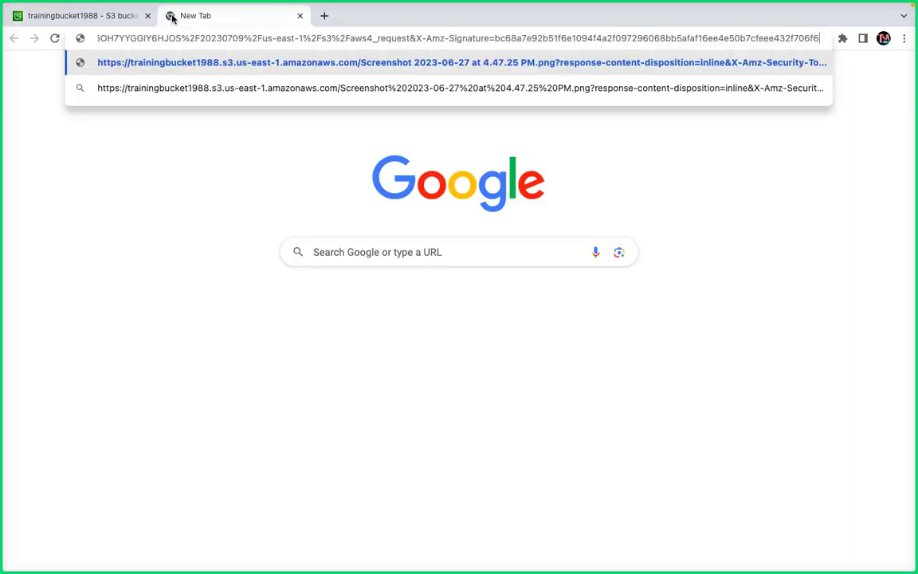
pyautogui.press('Return')
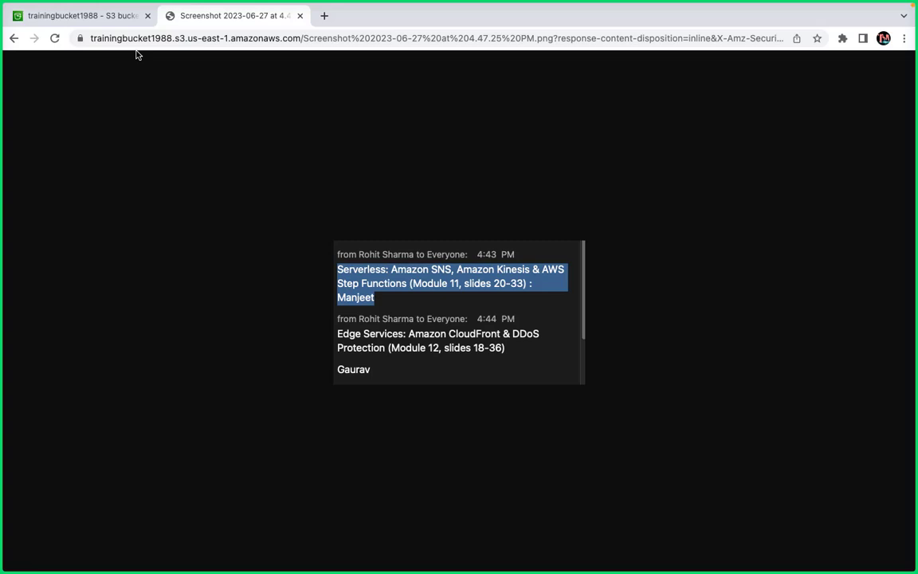
# Compare the S3 console and the shared screenshot tab, then move to the macOS desktop.
pyautogui.click(82, 17)
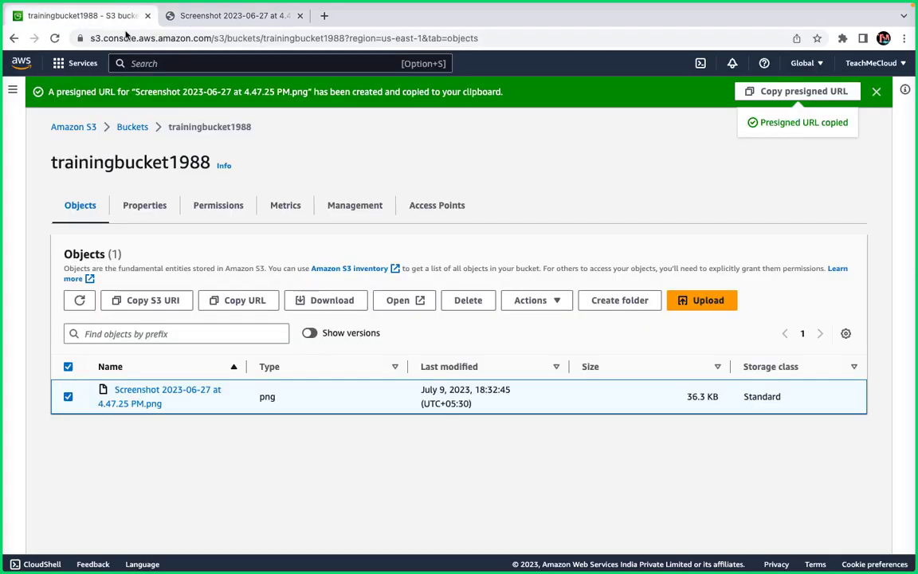
pyautogui.click(560, 302)
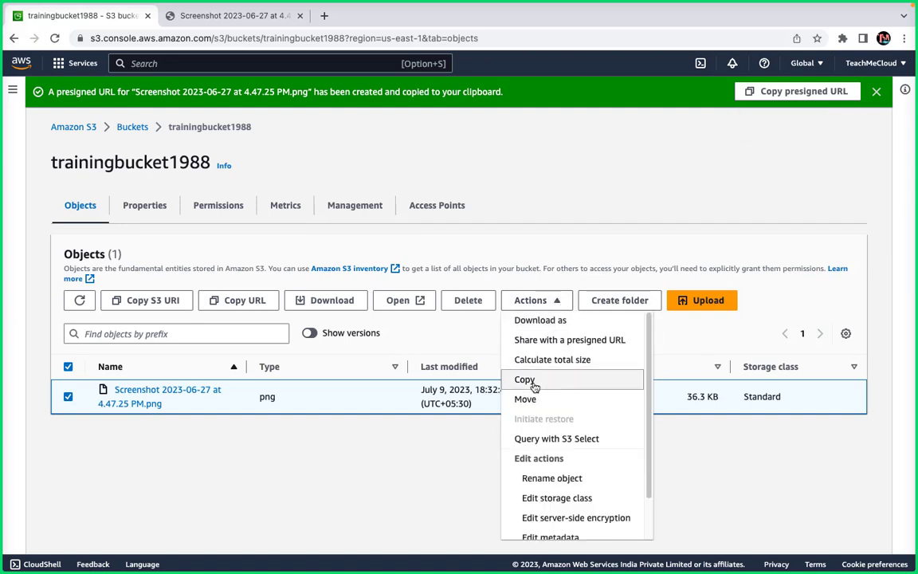
pyautogui.click(229, 17)
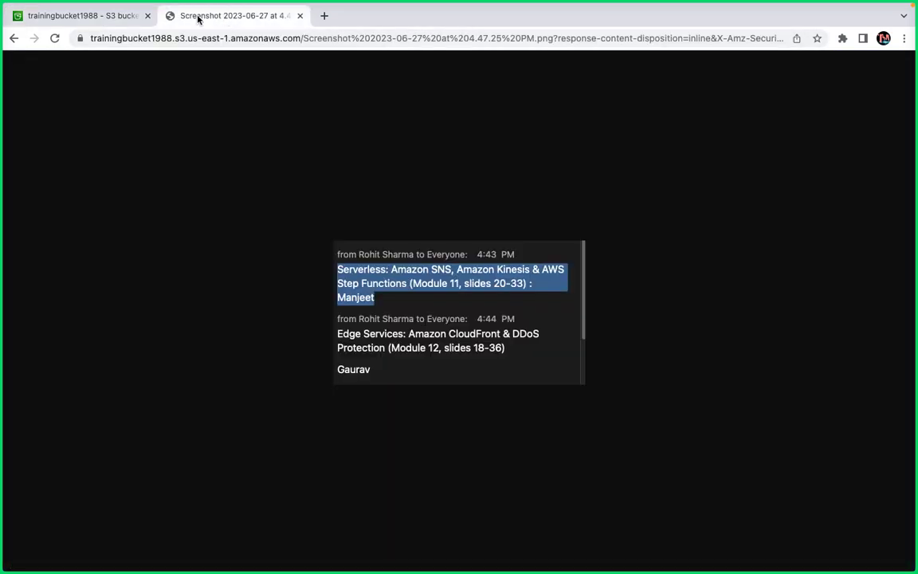
pyautogui.click(111, 22)
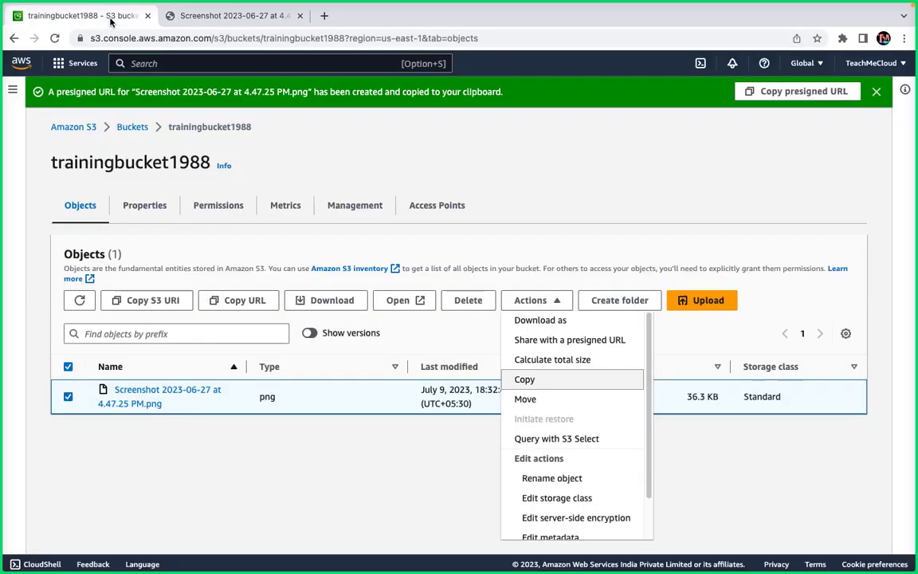
pyautogui.click(212, 19)
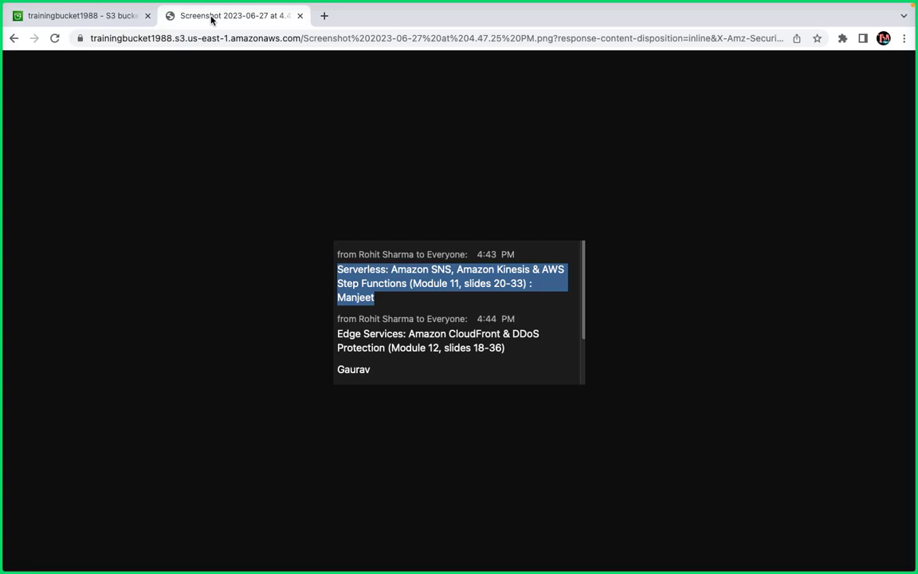
pyautogui.hotkey('ctrl', 'Left')
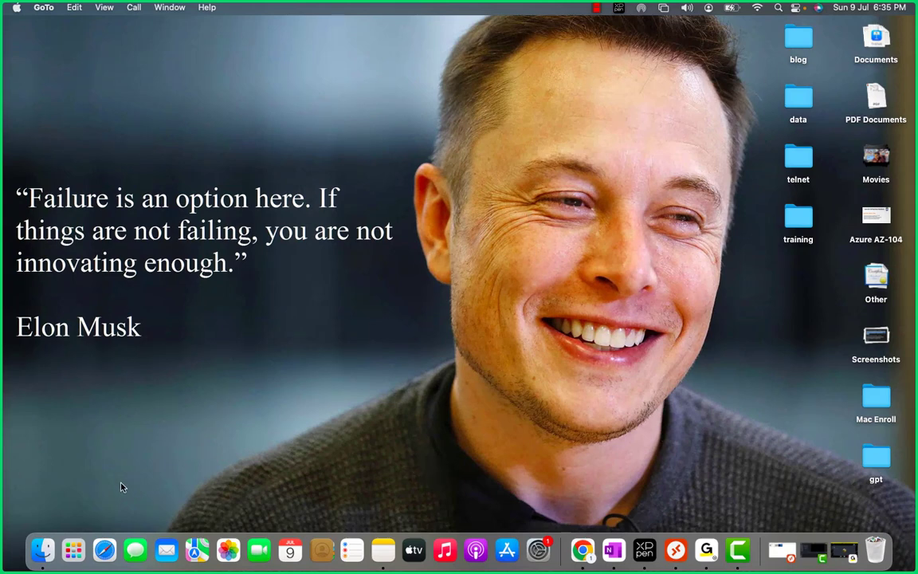
# Load the presigned URL in a full-screen Safari window, then return to Chrome.
pyautogui.click(104, 550)
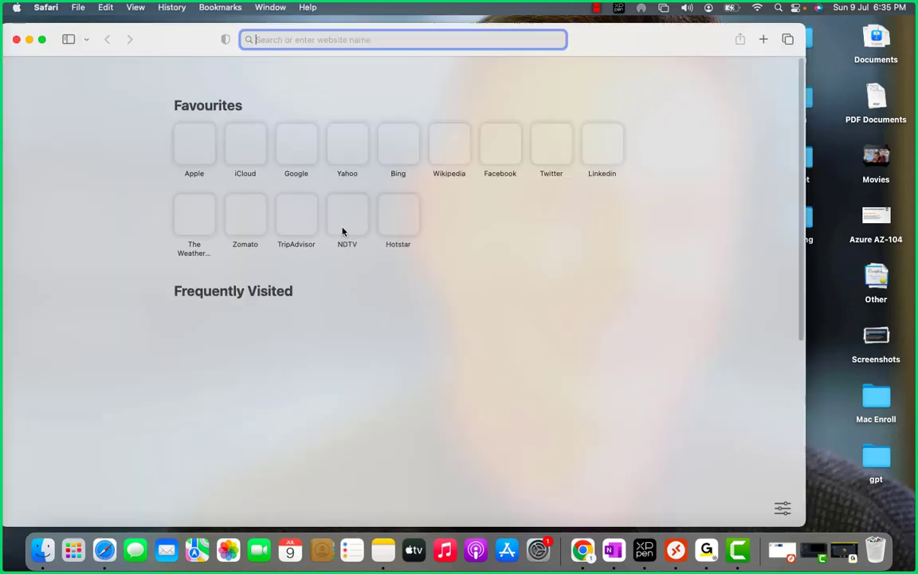
pyautogui.press('super+v')
pyautogui.press('Return')
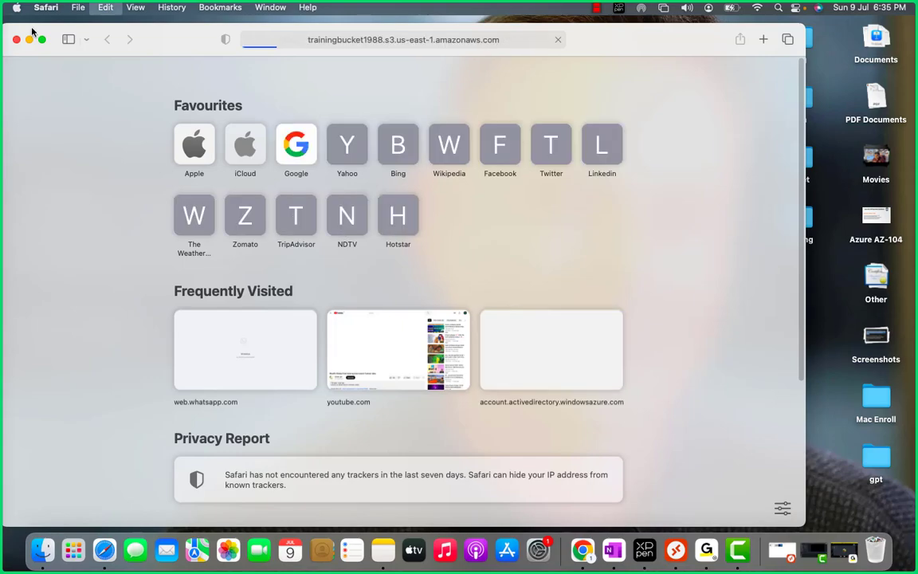
pyautogui.click(41, 39)
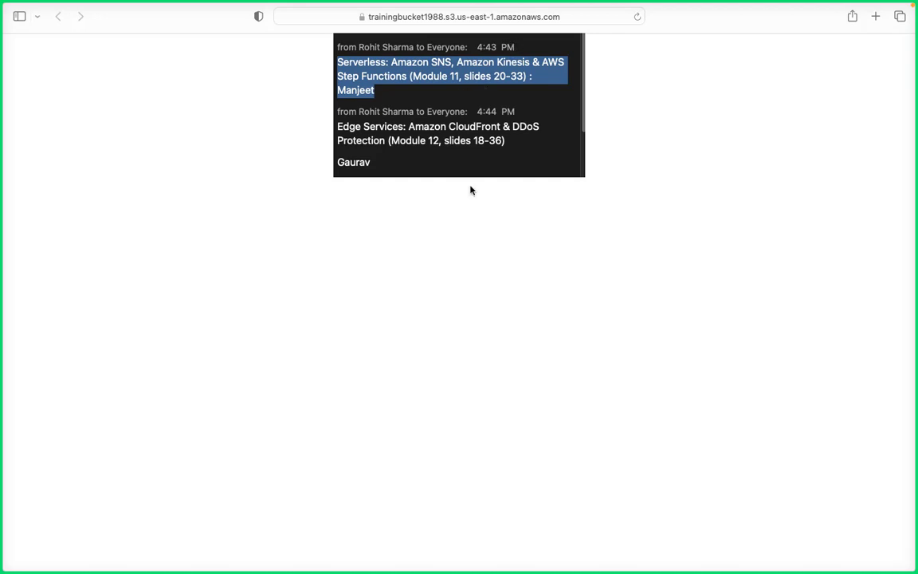
pyautogui.hotkey('ctrl', 'Right')
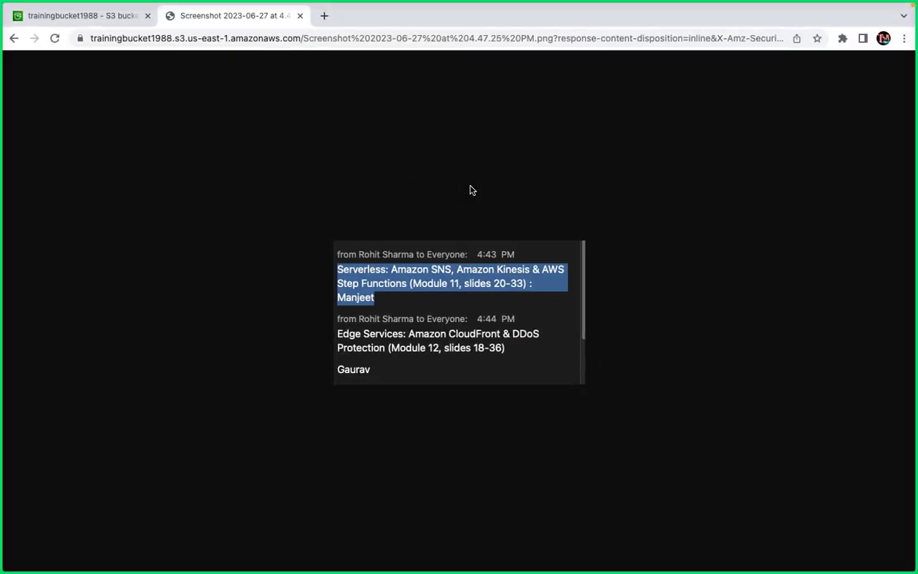
# Run Calculate total size on the screenshot object, giving 1 object of 36.3 KB.
pyautogui.click(85, 15)
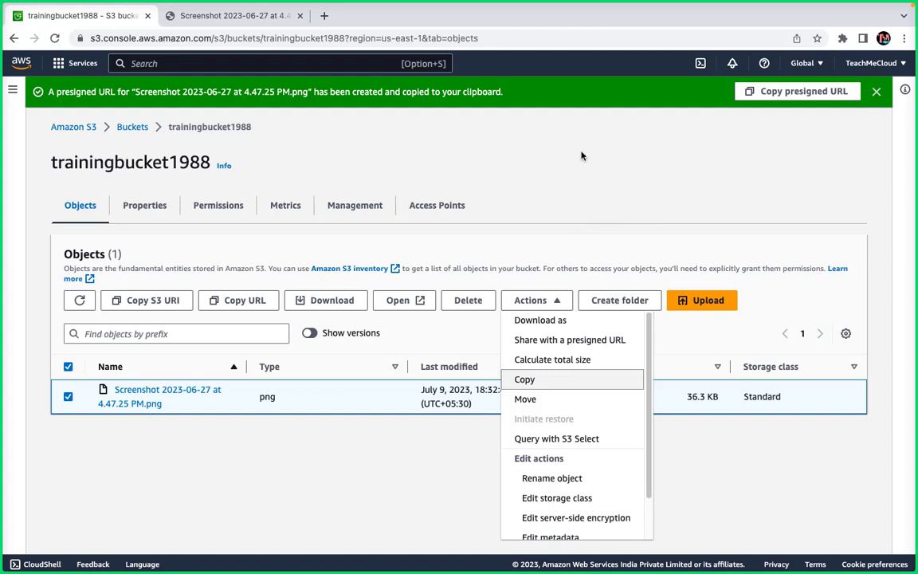
pyautogui.click(558, 368)
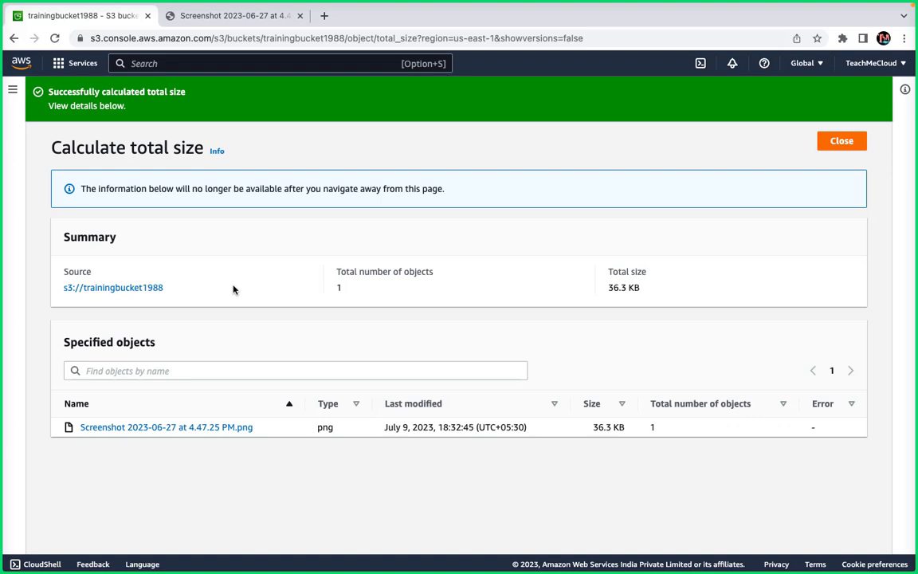
# Close the size summary, select the screenshot PNG and open its Actions menu.
pyautogui.click(851, 141)
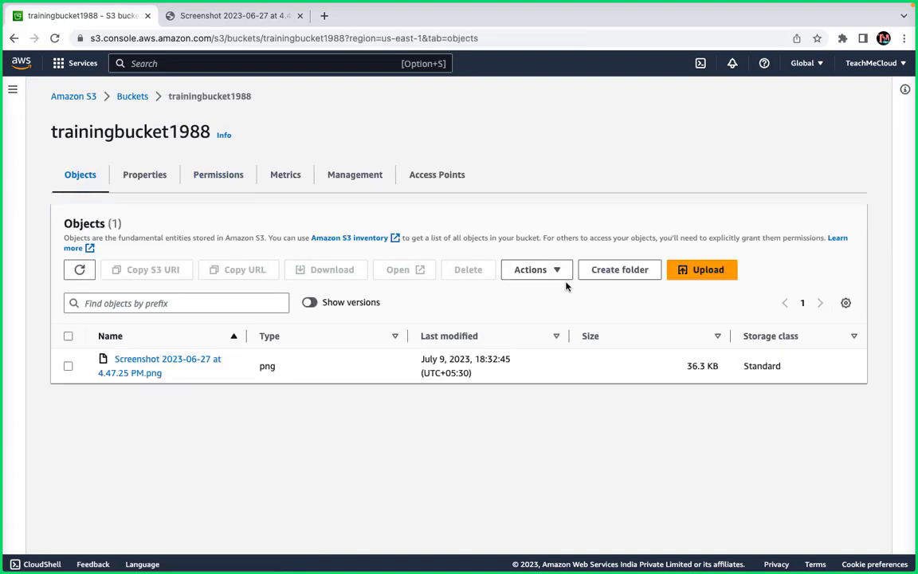
pyautogui.click(554, 270)
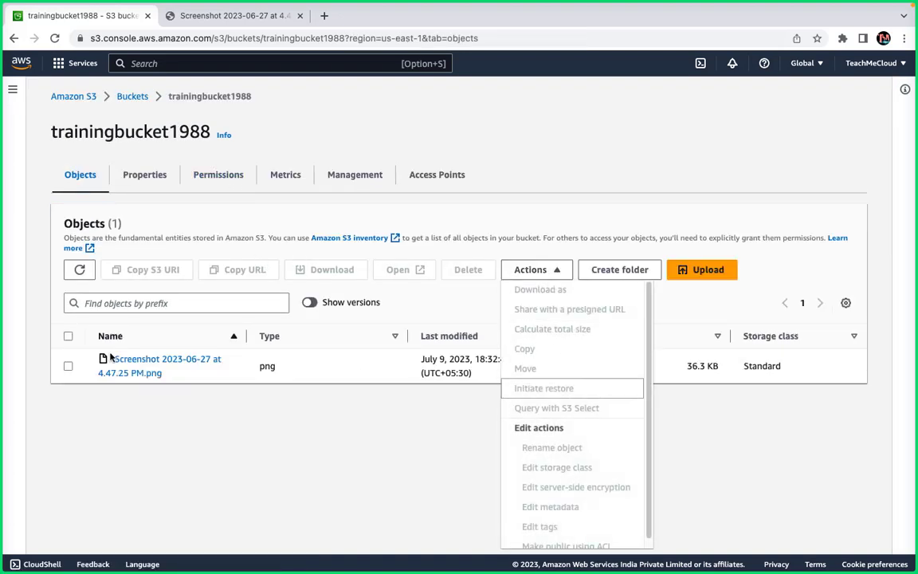
pyautogui.click(67, 366)
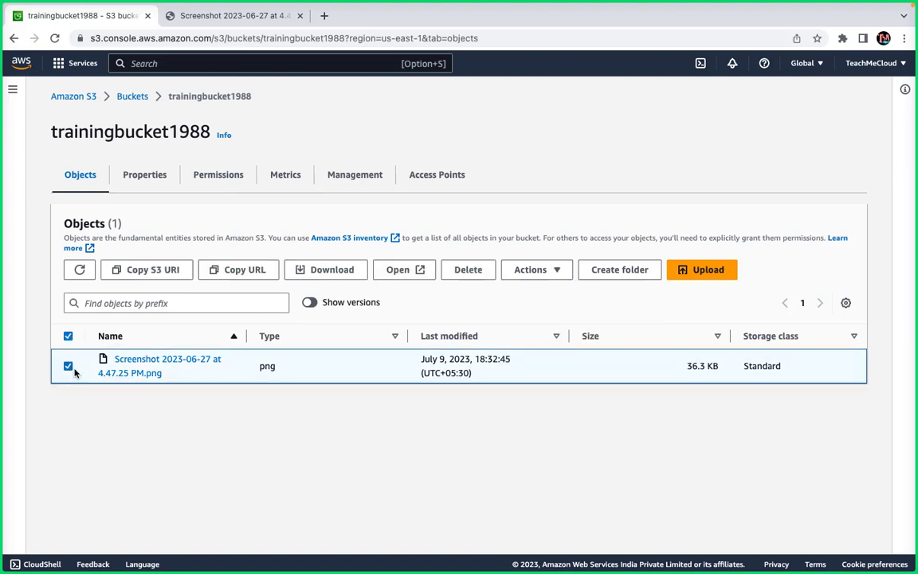
pyautogui.click(534, 279)
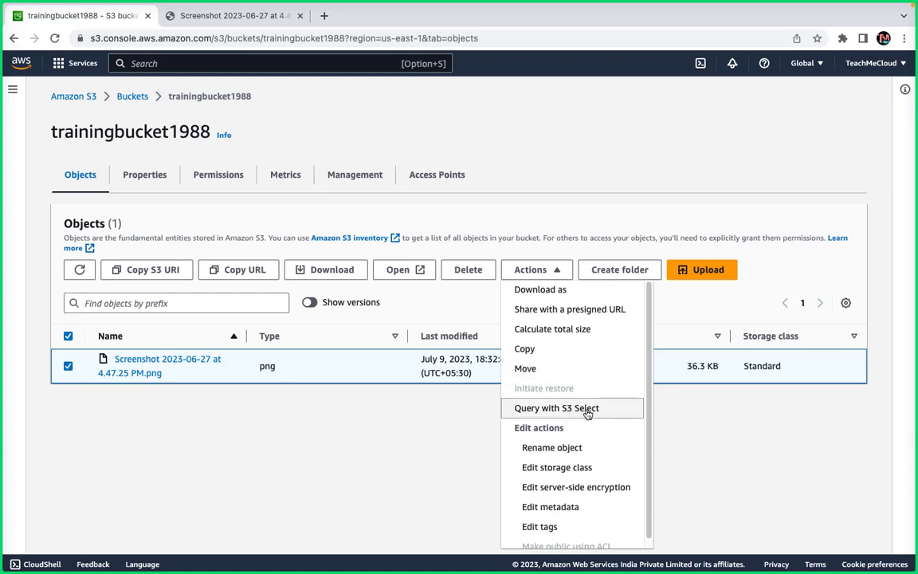
pyautogui.scroll(-1, 587, 414)
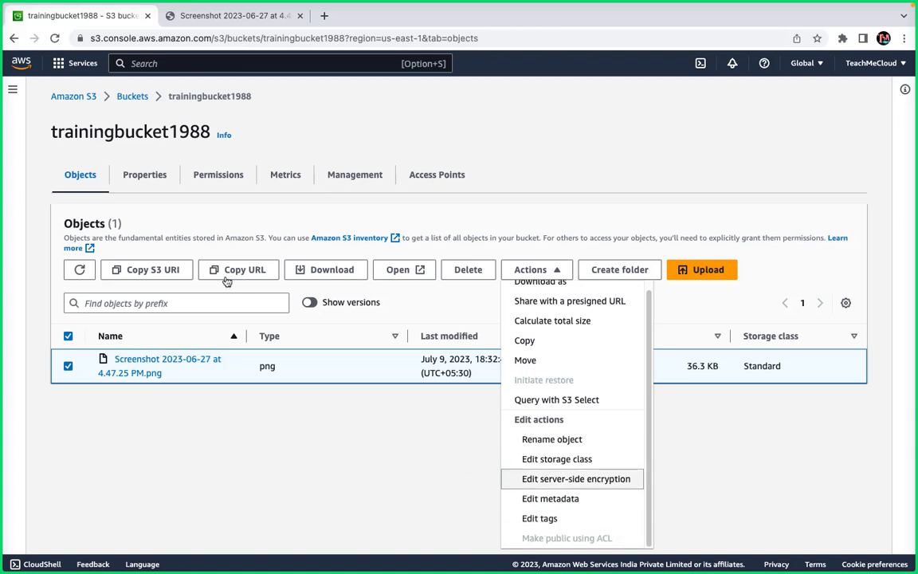
# Show trainingbucket1988's Properties tab and highlight the Amazon Resource Name label.
pyautogui.click(156, 177)
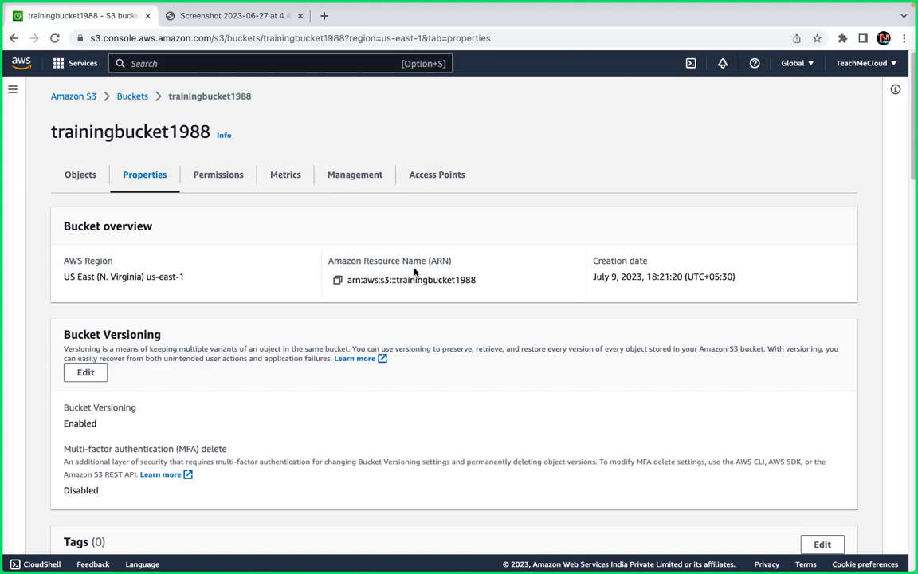
pyautogui.moveTo(425, 261); pyautogui.dragTo(322, 260)
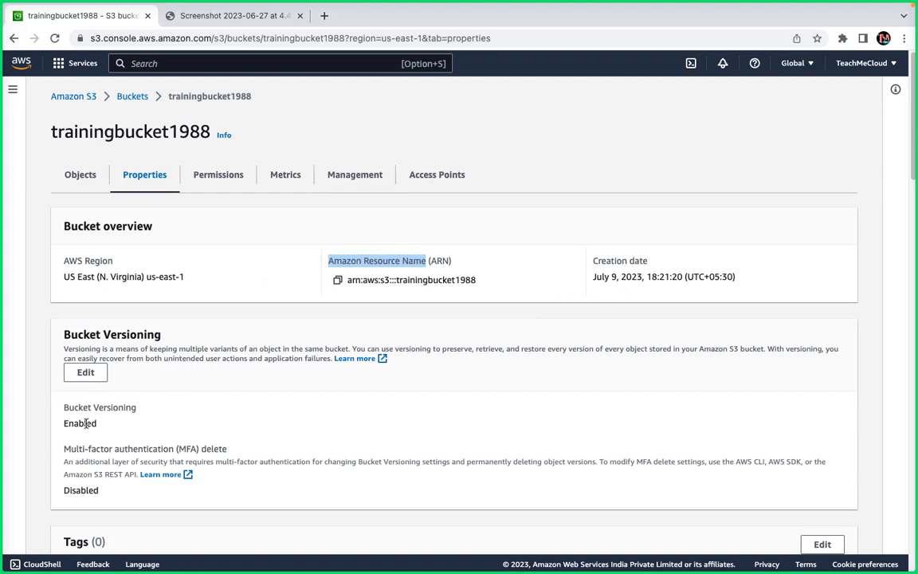
# Highlight the Multi-factor authentication (MFA) delete heading in Properties, then clear the highlight.
pyautogui.scroll(-3, 80, 381)
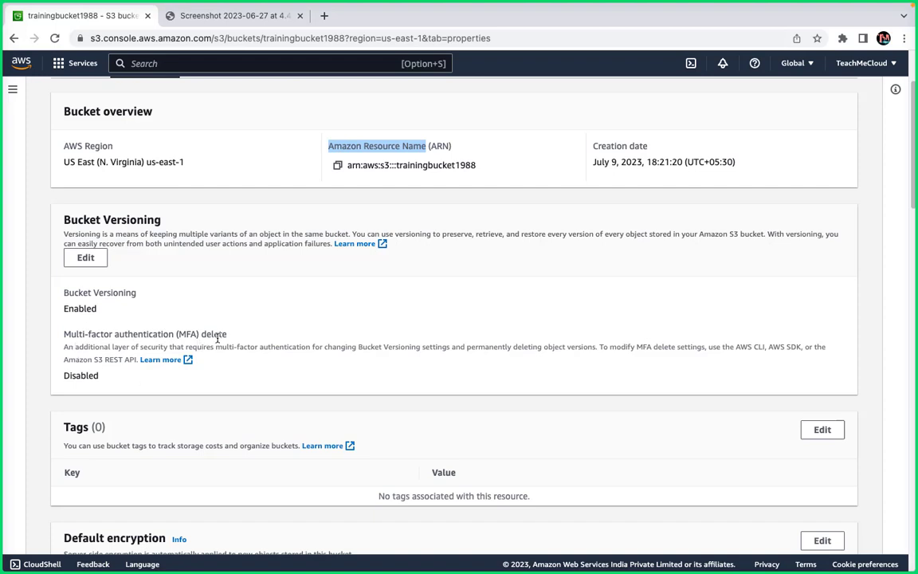
pyautogui.moveTo(222, 335); pyautogui.dragTo(98, 324)
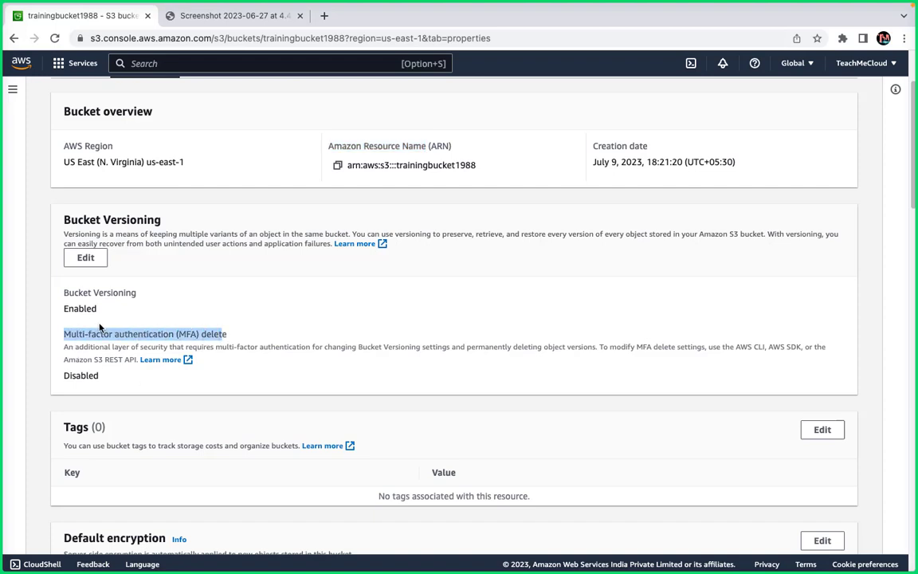
pyautogui.click(299, 329)
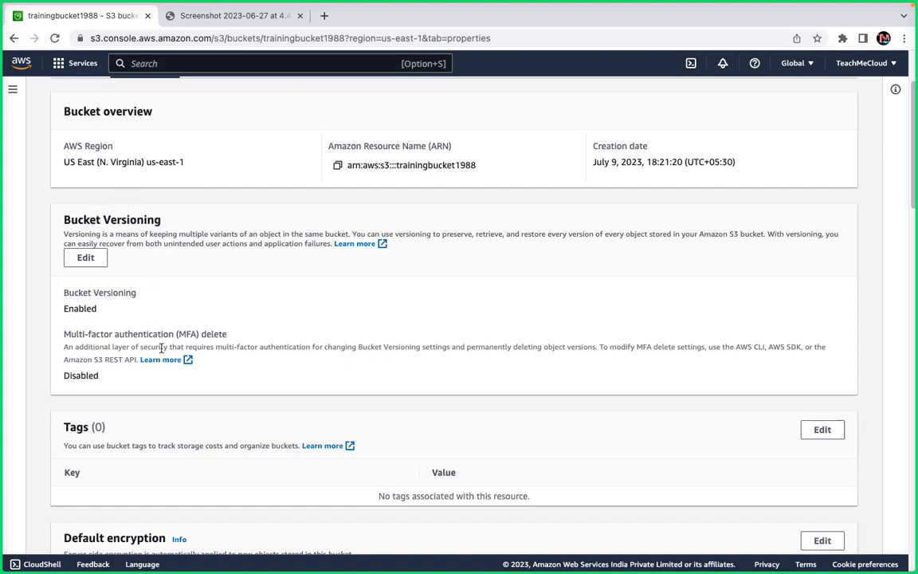
# Scroll through trainingbucket1988's Properties sections to review the bucket settings.
pyautogui.scroll(-3, 159, 342)
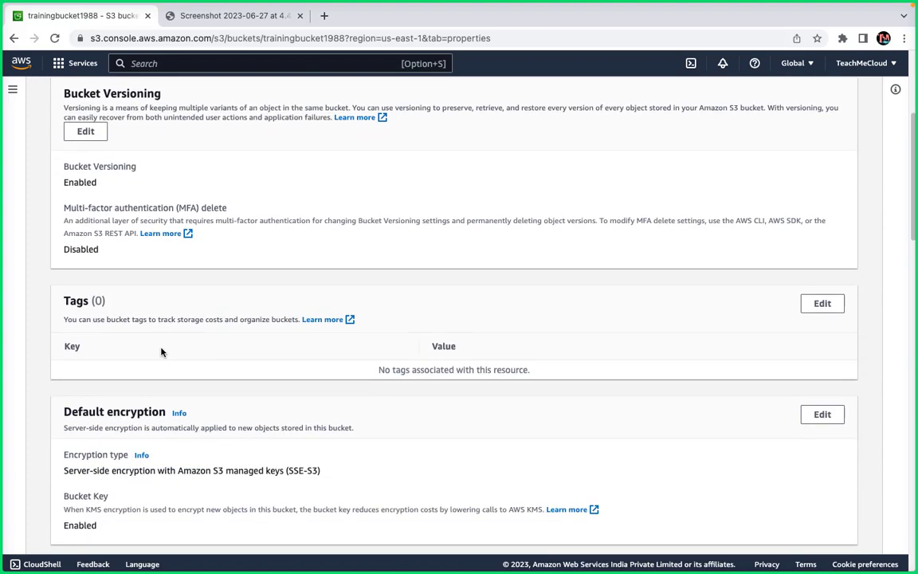
pyautogui.scroll(2, 161, 352)
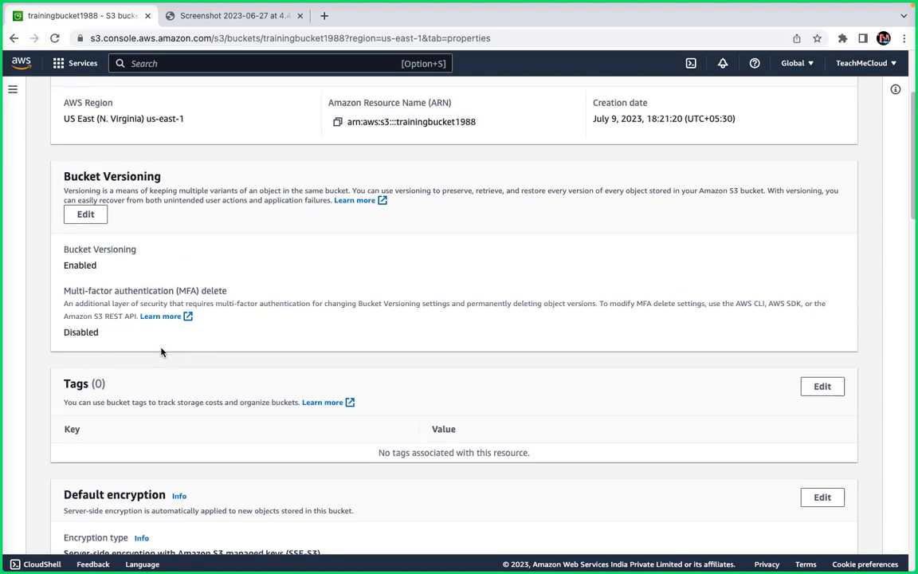
pyautogui.scroll(-3, 176, 389)
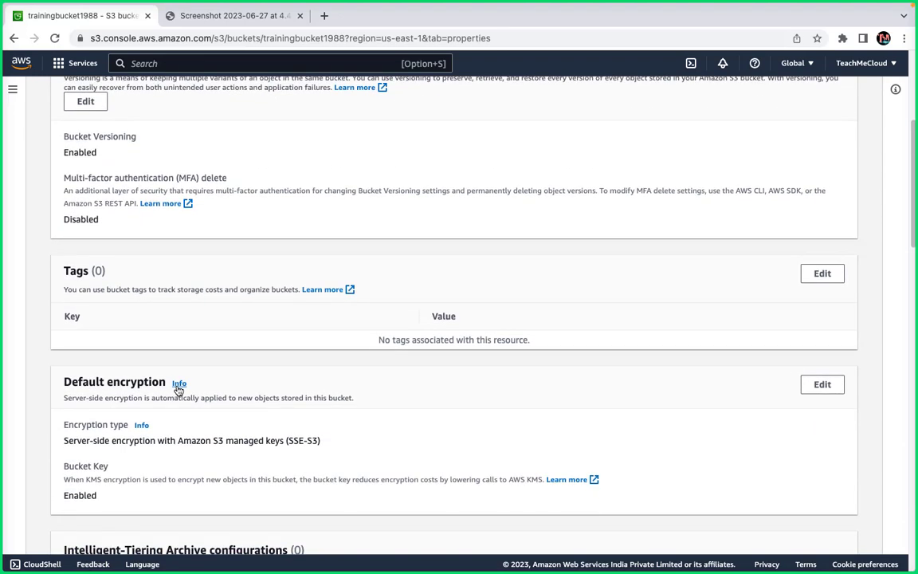
pyautogui.scroll(-2, 177, 388)
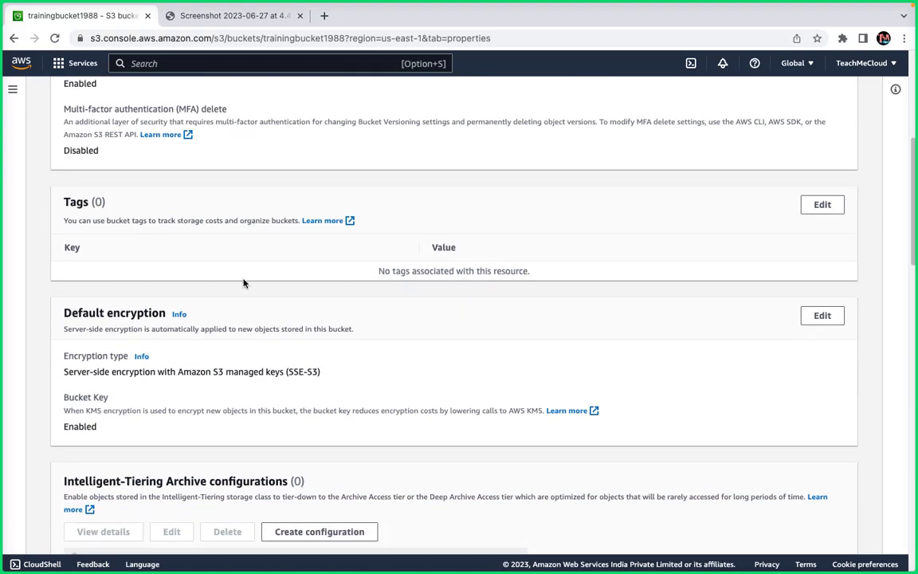
pyautogui.scroll(-2, 151, 396)
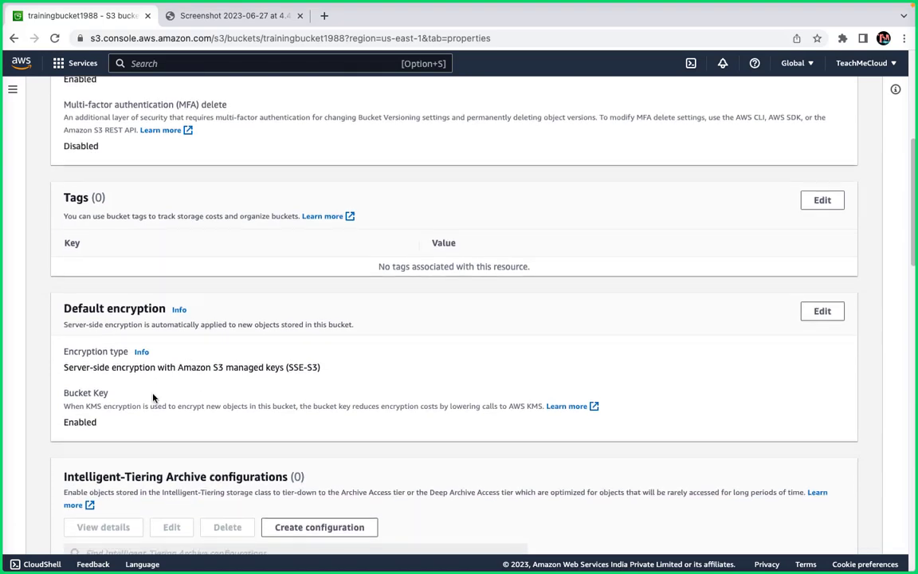
pyautogui.scroll(-10, 154, 395)
pyautogui.scroll(6, 156, 395)
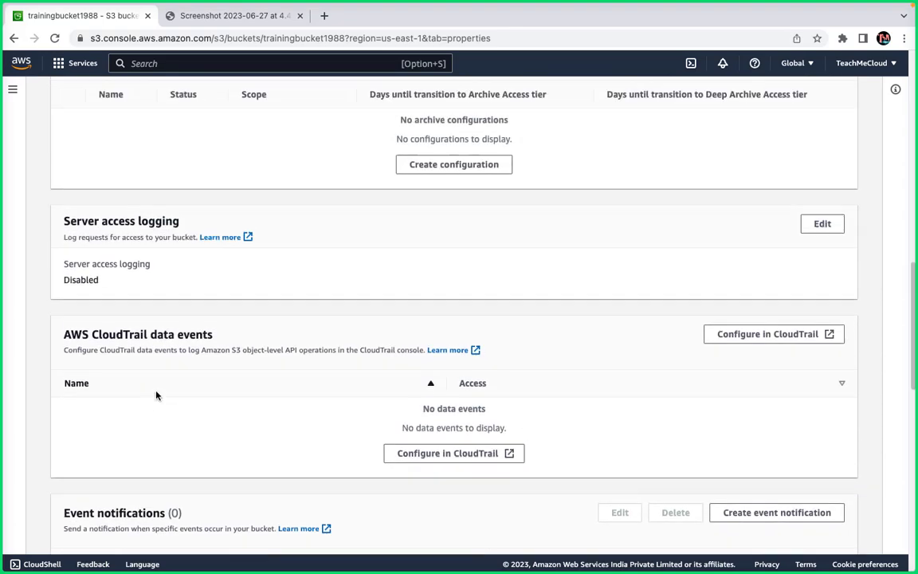
pyautogui.scroll(-3, 157, 394)
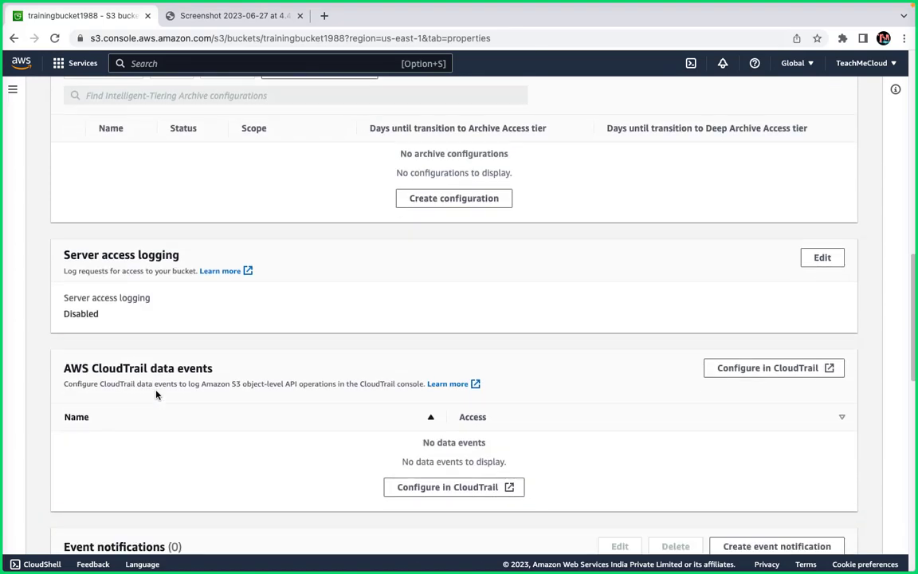
pyautogui.scroll(4, 156, 394)
pyautogui.scroll(-1, 162, 234)
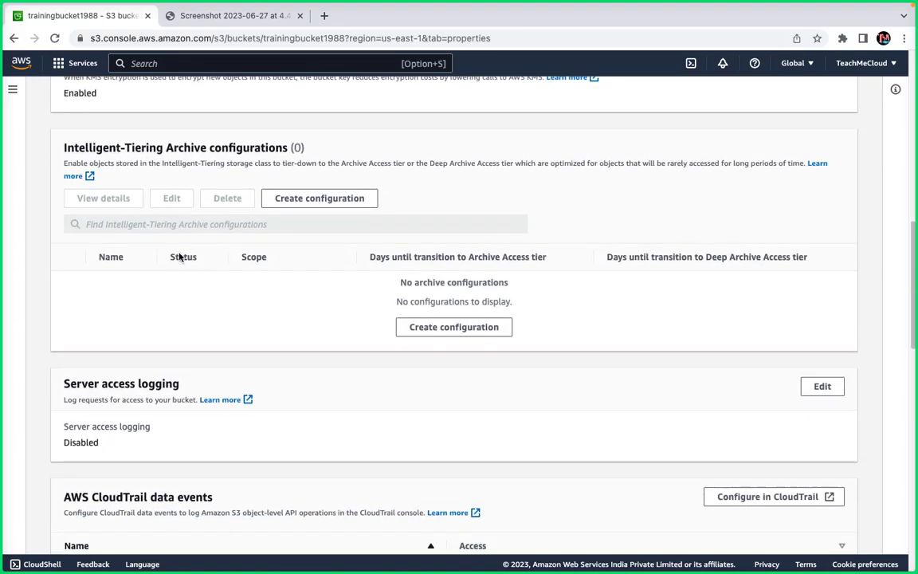
pyautogui.scroll(-10, 160, 239)
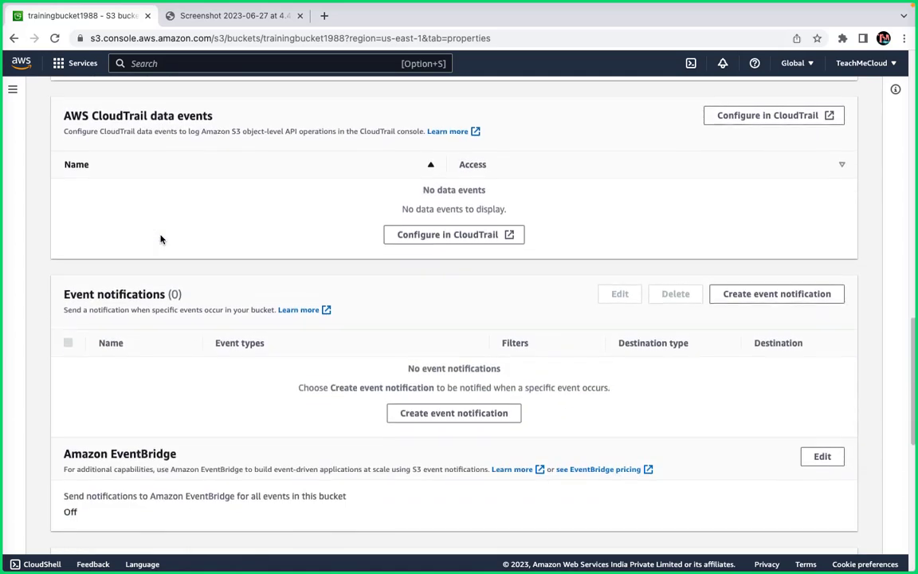
pyautogui.scroll(-3, 160, 239)
pyautogui.scroll(-7, 160, 239)
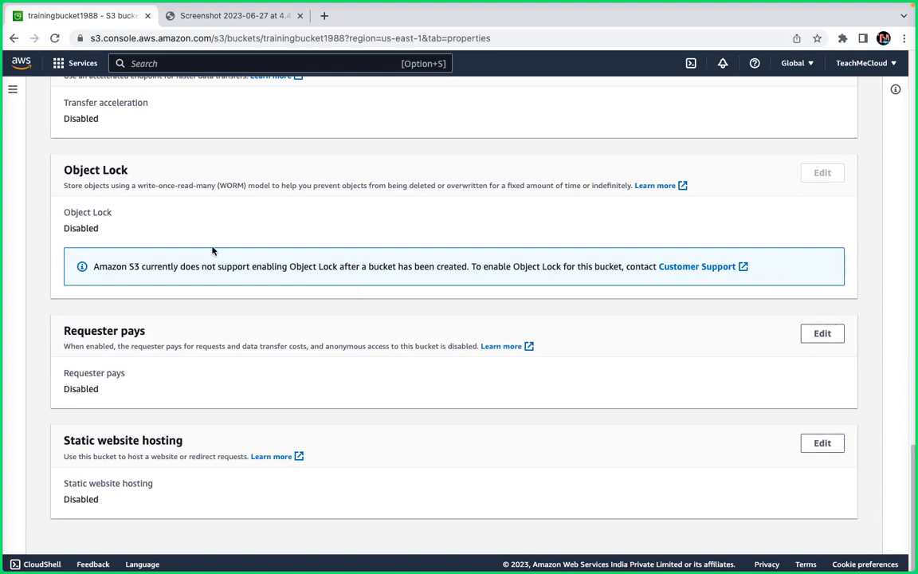
pyautogui.scroll(20, 129, 303)
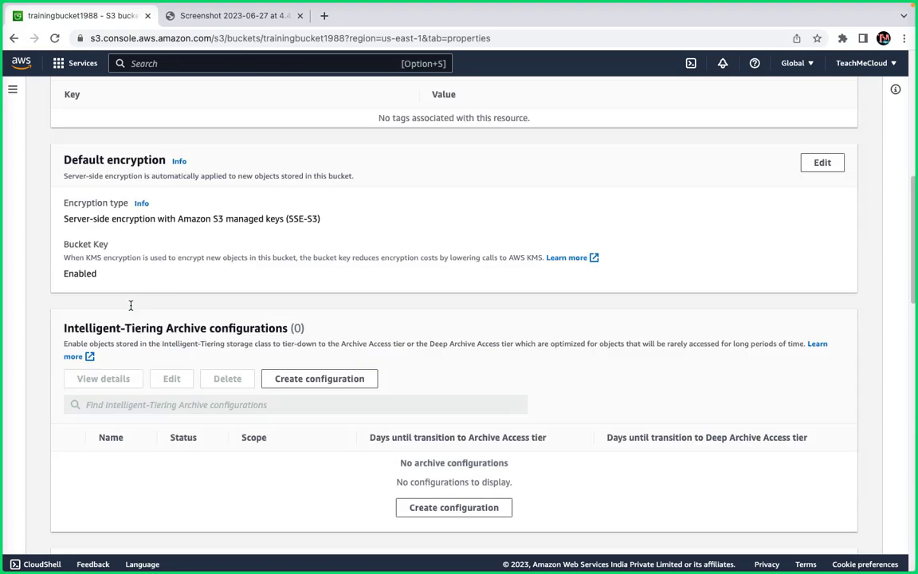
# Glance at the Permissions tab, return to Properties, then go to the Objects list.
pyautogui.click(201, 175)
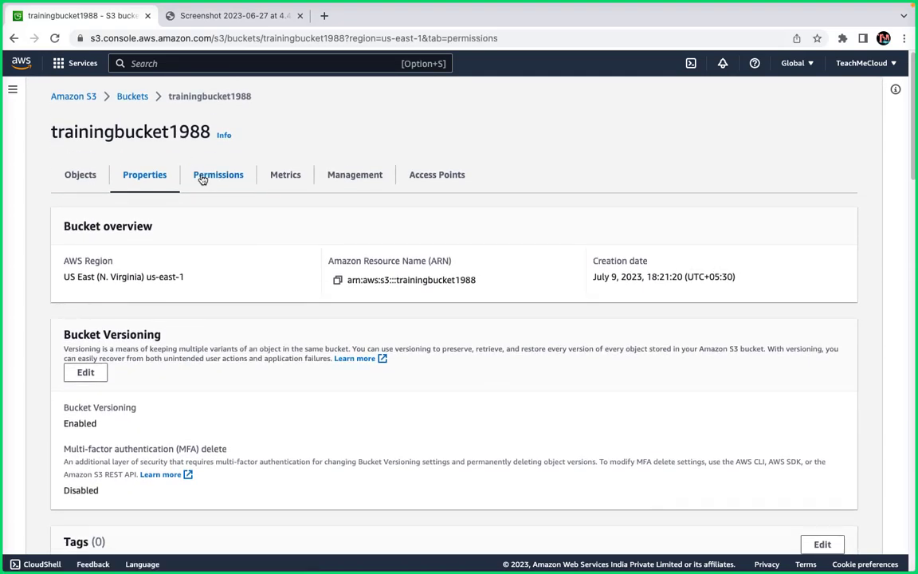
pyautogui.click(147, 182)
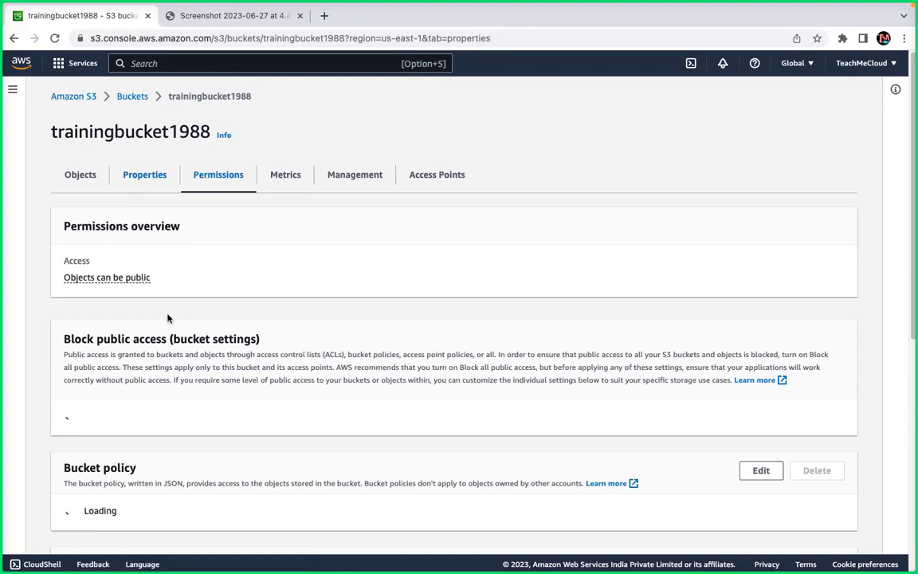
pyautogui.scroll(-15, 167, 318)
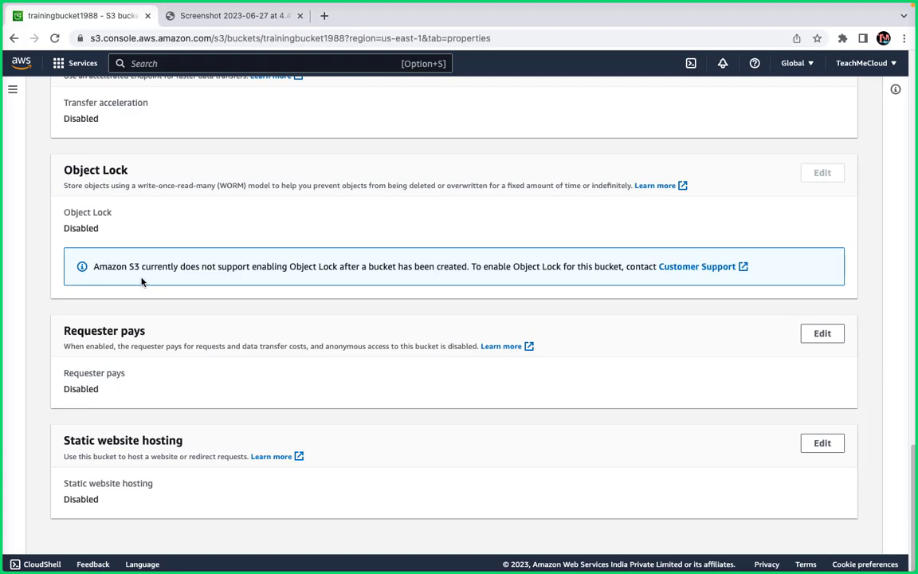
pyautogui.scroll(20, 142, 281)
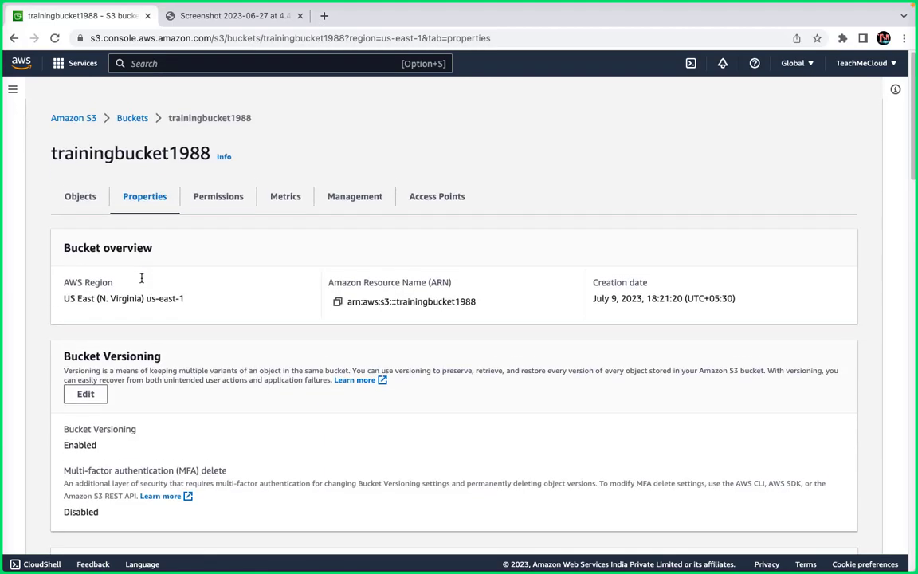
pyautogui.click(80, 175)
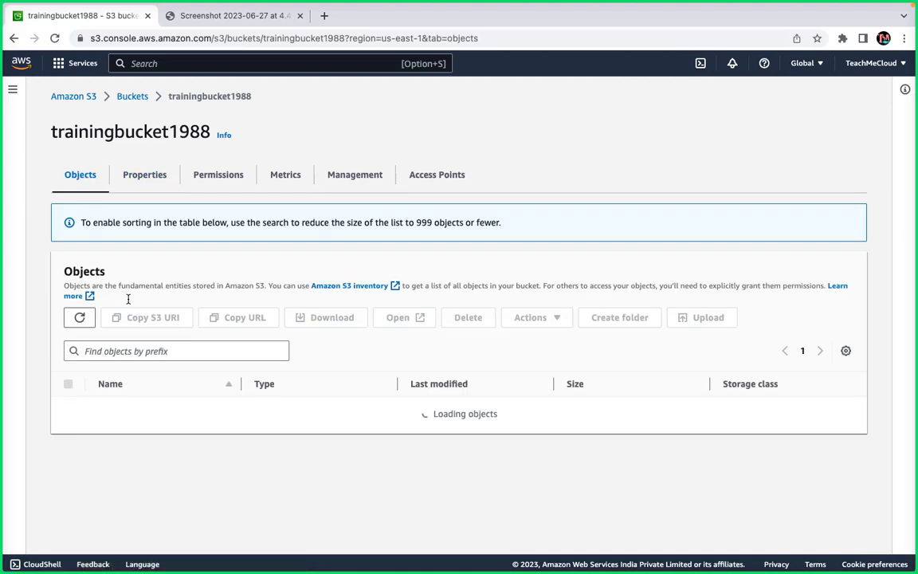
# Delete Screenshot 2023-06-27 at 4.47.25 PM.png, entering the delete confirmation text, and return to the objects.
pyautogui.click(68, 366)
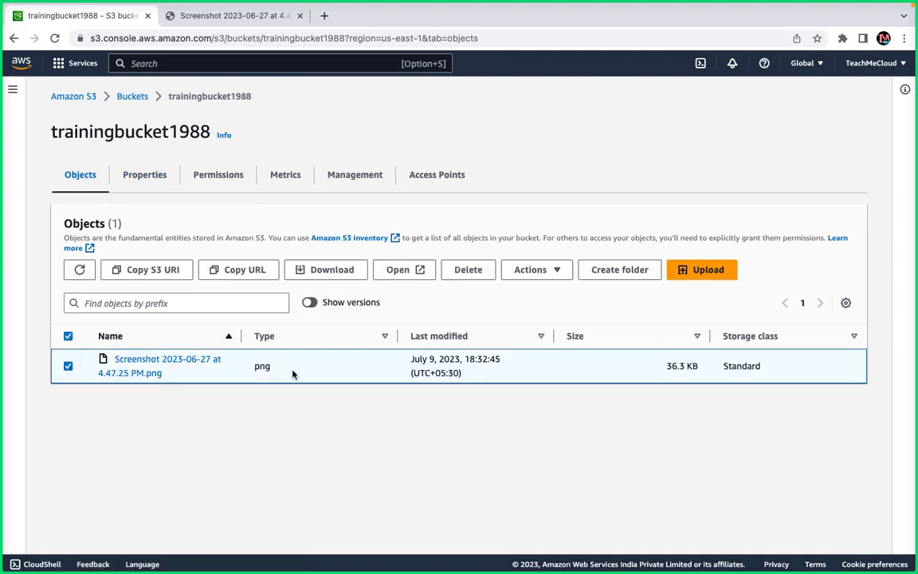
pyautogui.click(481, 270)
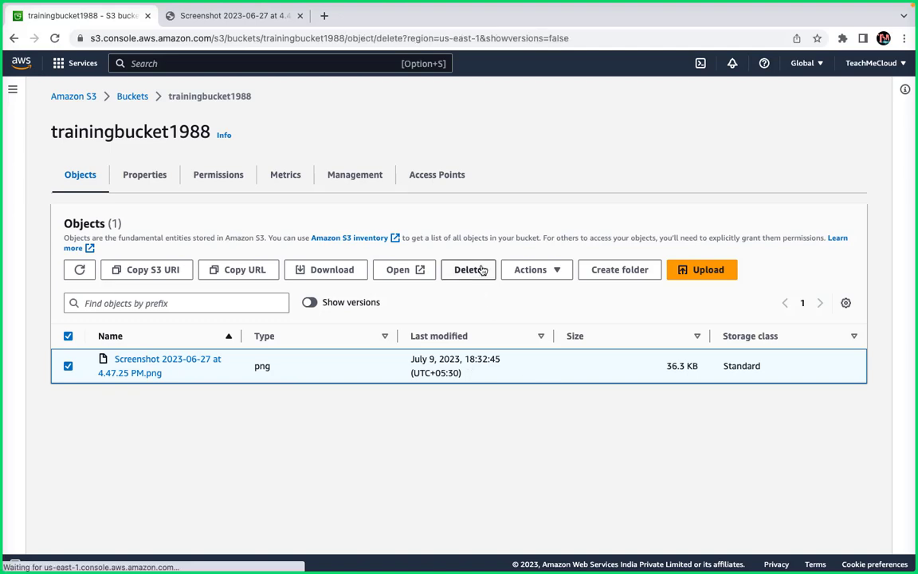
pyautogui.scroll(-1, 223, 334)
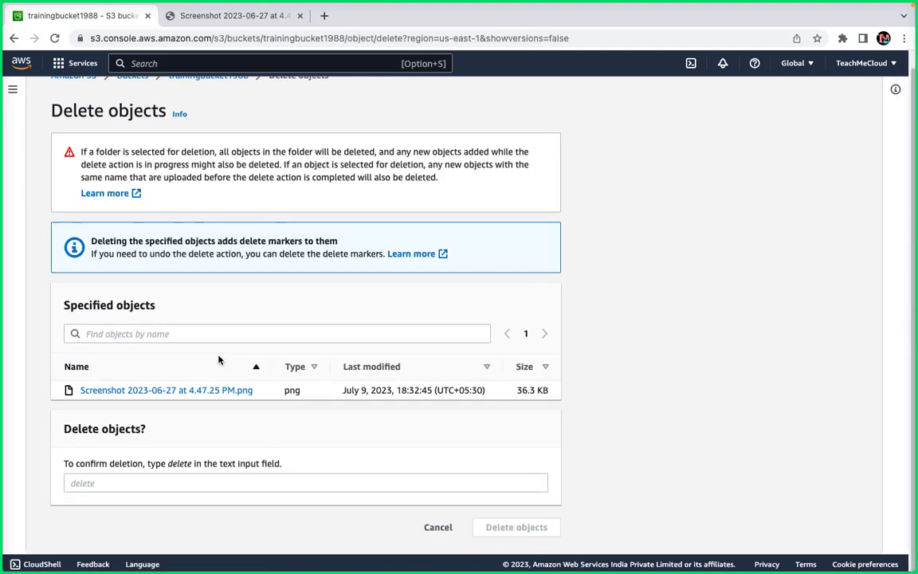
pyautogui.click(148, 486)
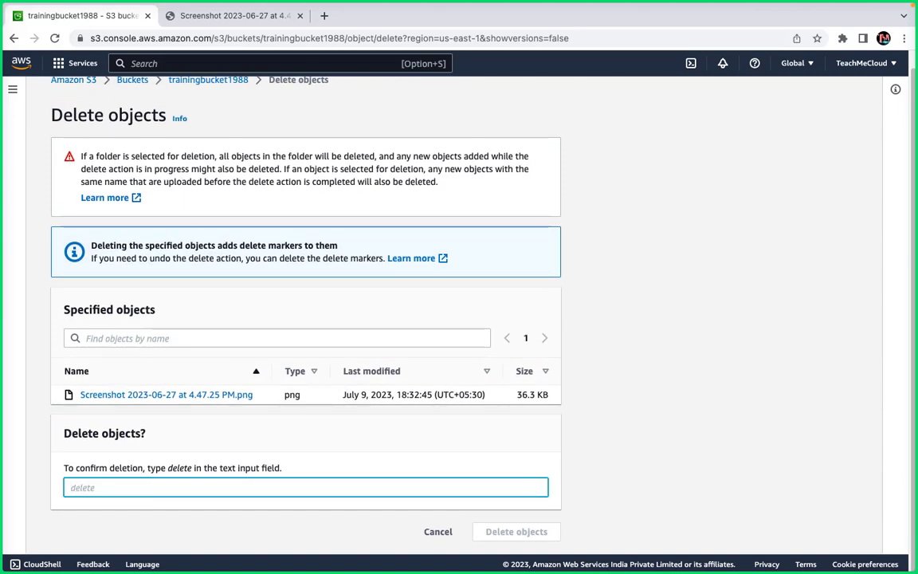
pyautogui.write('deletr')
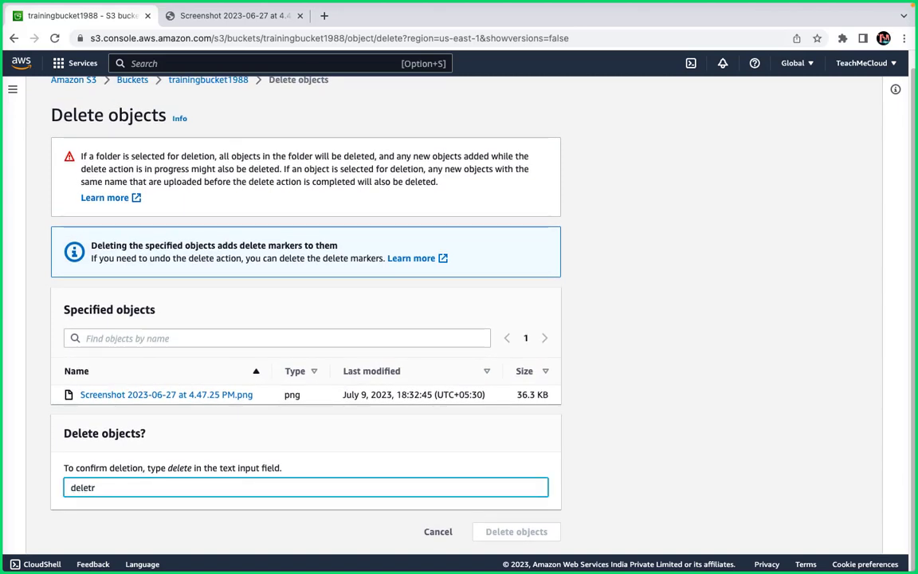
pyautogui.press('BackSpace')
pyautogui.write('e')
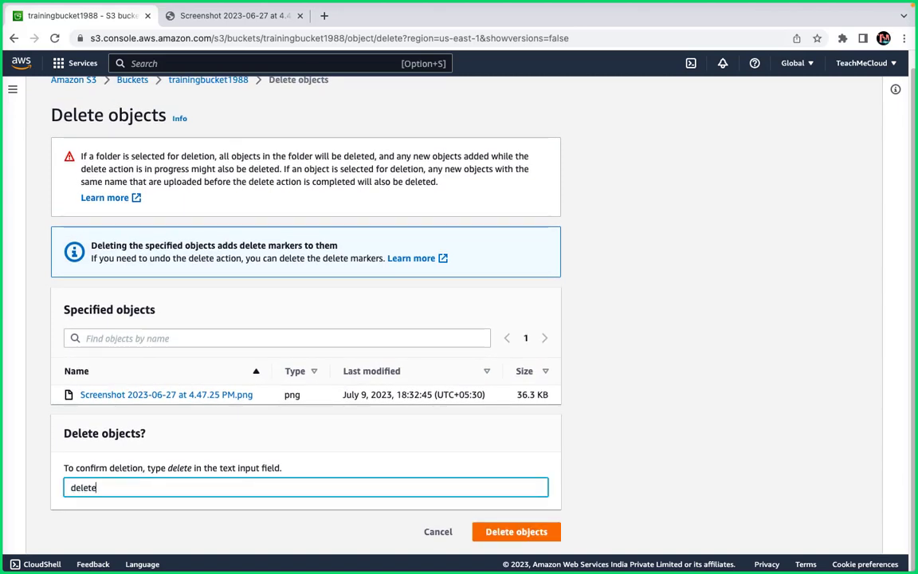
pyautogui.click(519, 532)
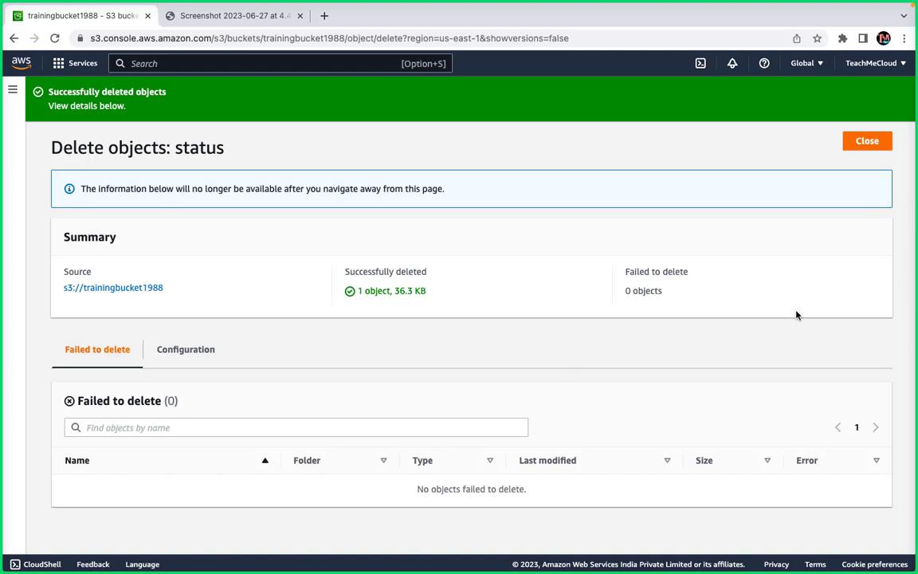
pyautogui.click(868, 142)
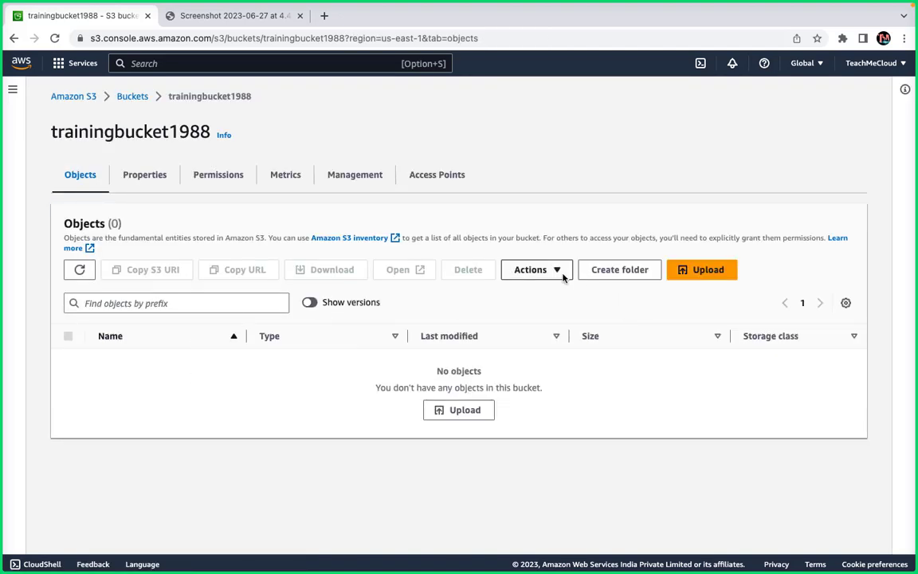
# Upload Screenshot 2023-06-27 at 9.31.46 AM.png (374.7 KB) from the Desktop to trainingbucket1988.
pyautogui.click(697, 269)
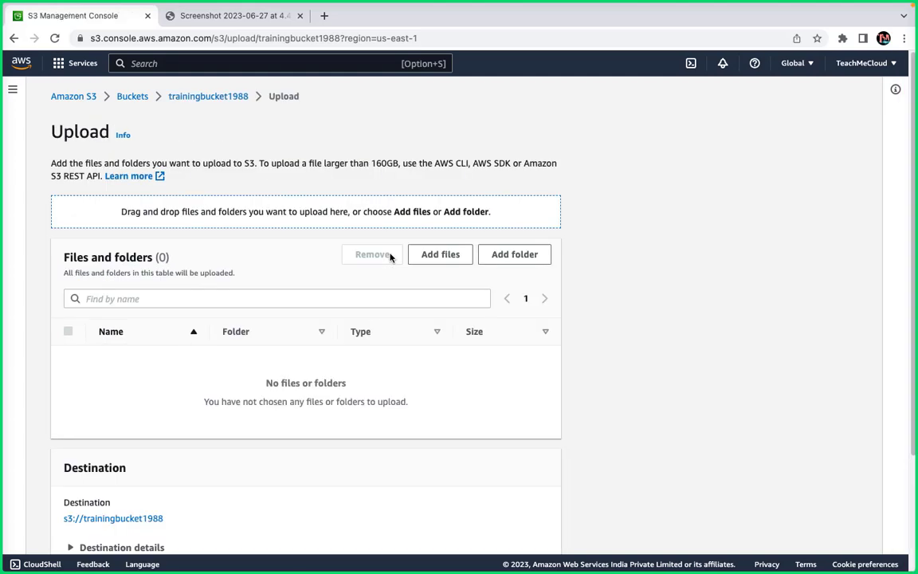
pyautogui.click(440, 262)
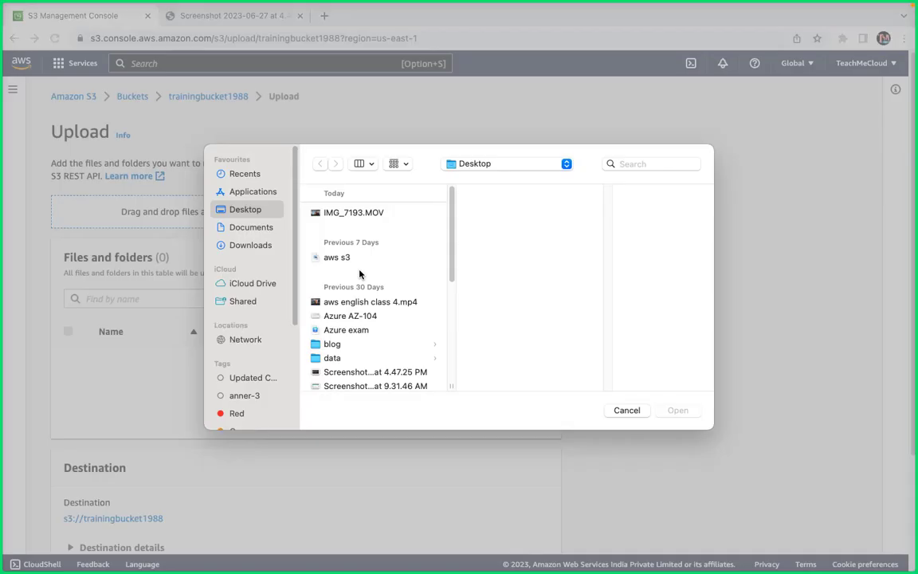
pyautogui.click(356, 316)
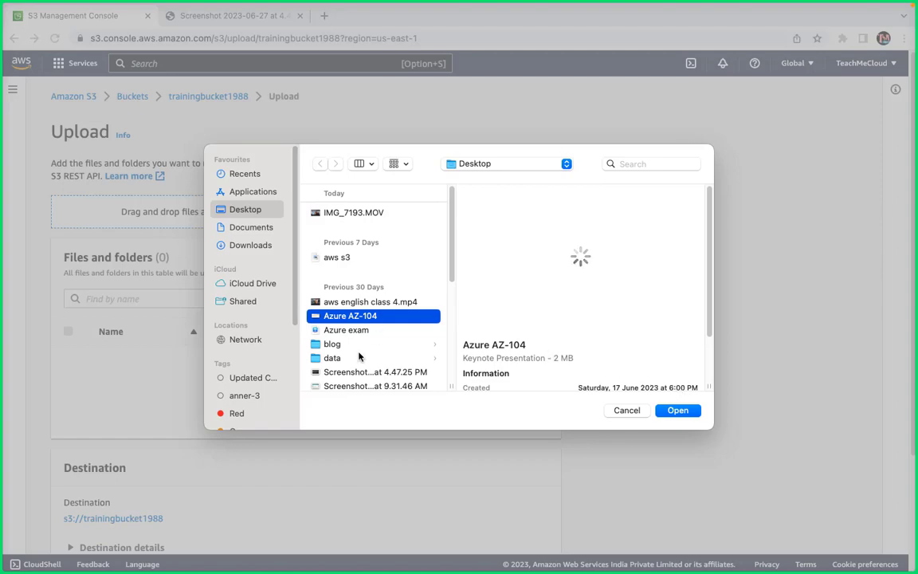
pyautogui.scroll(-3, 359, 354)
pyautogui.click(355, 279)
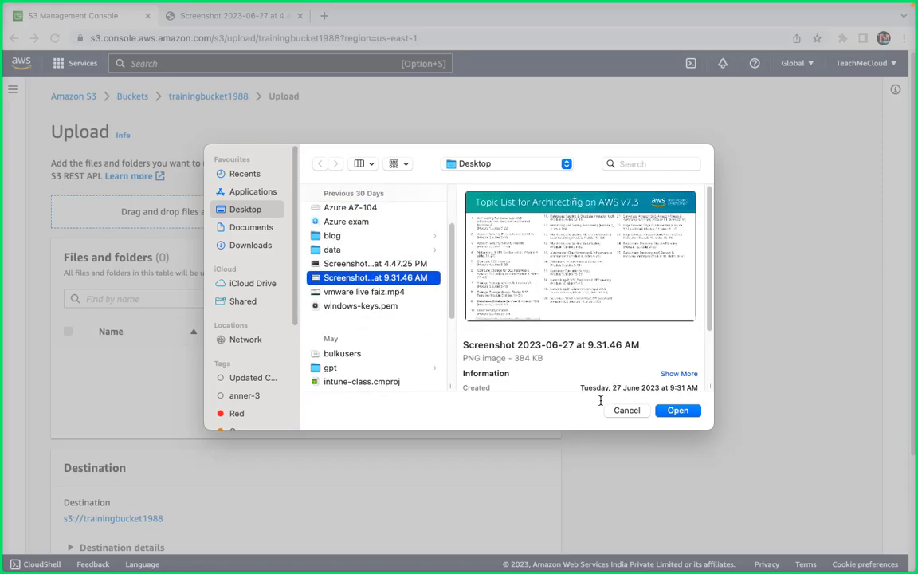
pyautogui.click(678, 411)
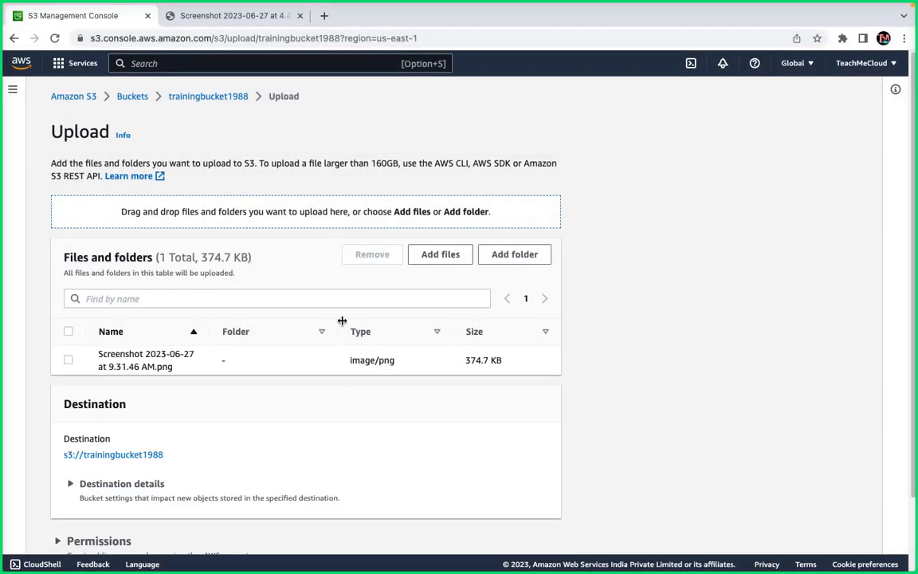
pyautogui.scroll(-2, 247, 332)
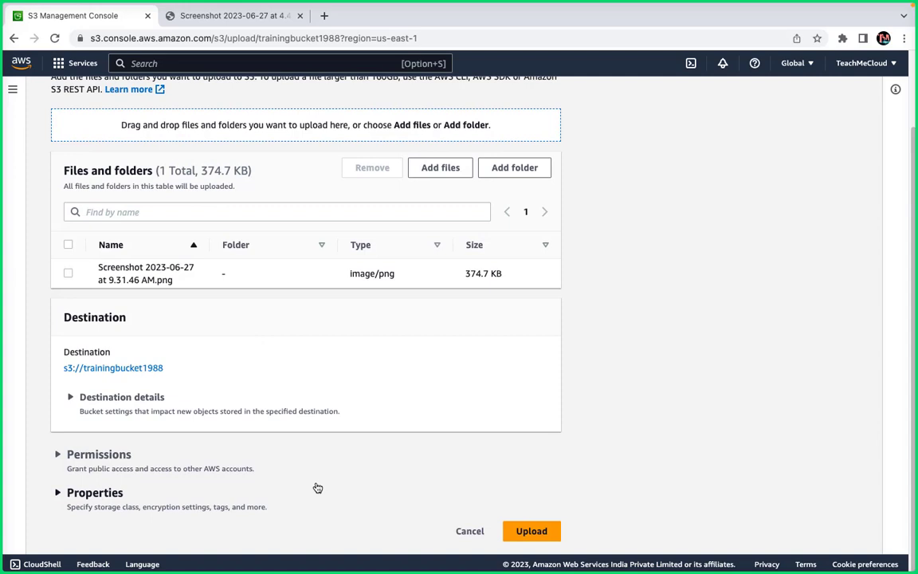
pyautogui.click(528, 531)
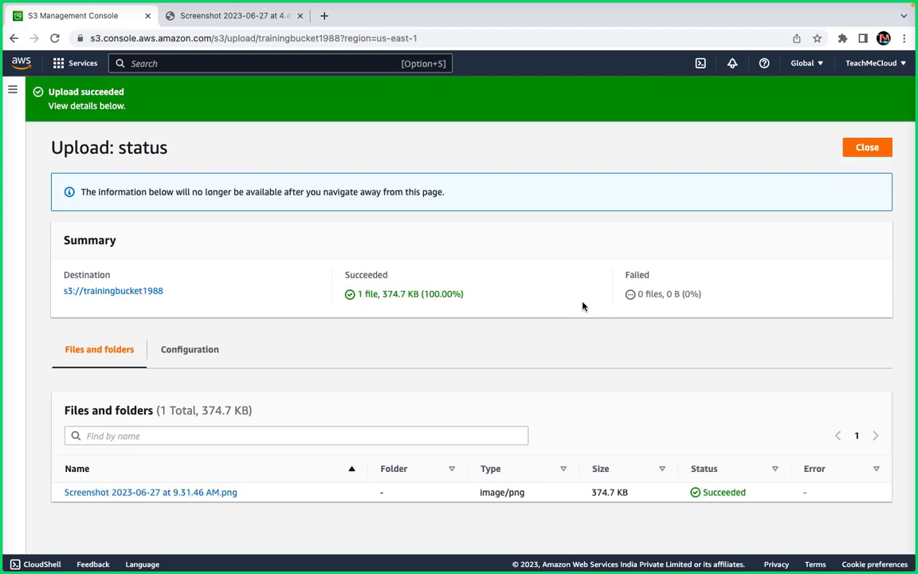
pyautogui.click(868, 148)
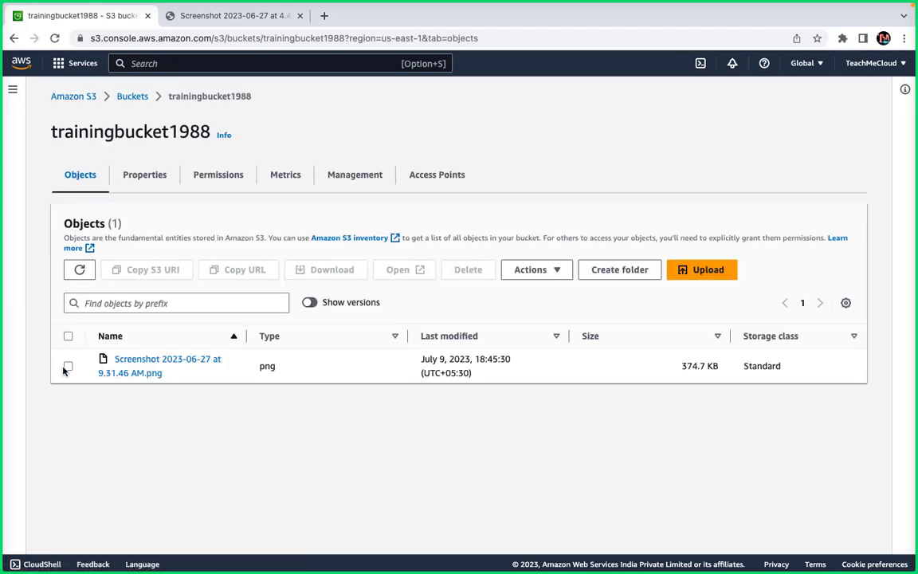
# Select the screenshot, peek at the Create folder page, and come back to the object list.
pyautogui.click(68, 366)
pyautogui.click(638, 272)
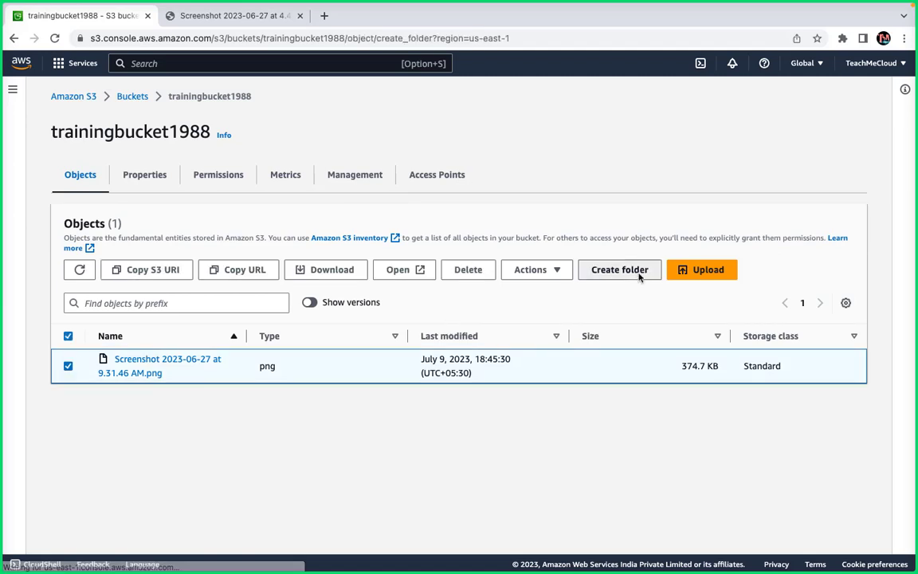
pyautogui.click(205, 97)
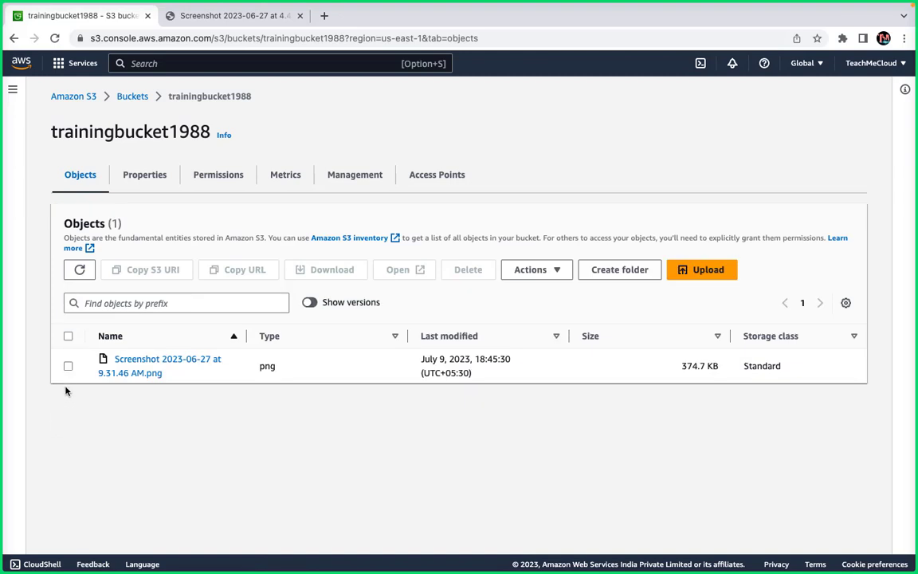
# Review the screenshot's Actions menu options without choosing any, then return to all buckets.
pyautogui.click(68, 366)
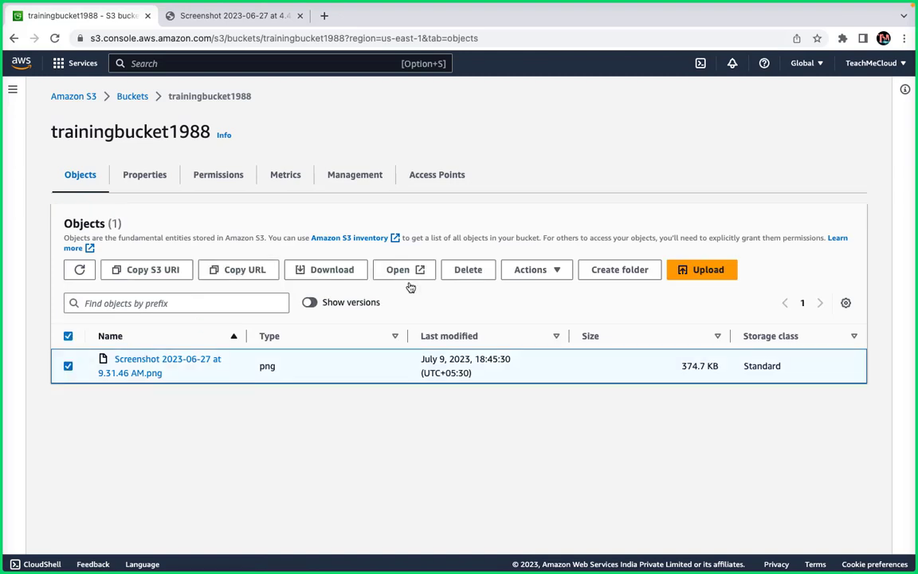
pyautogui.click(542, 272)
pyautogui.scroll(-1, 578, 423)
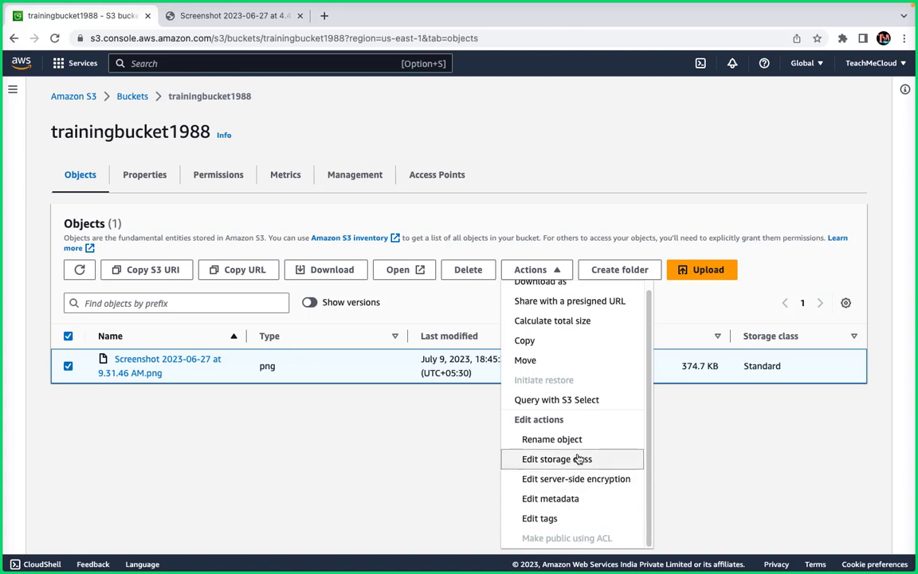
pyautogui.scroll(1, 592, 441)
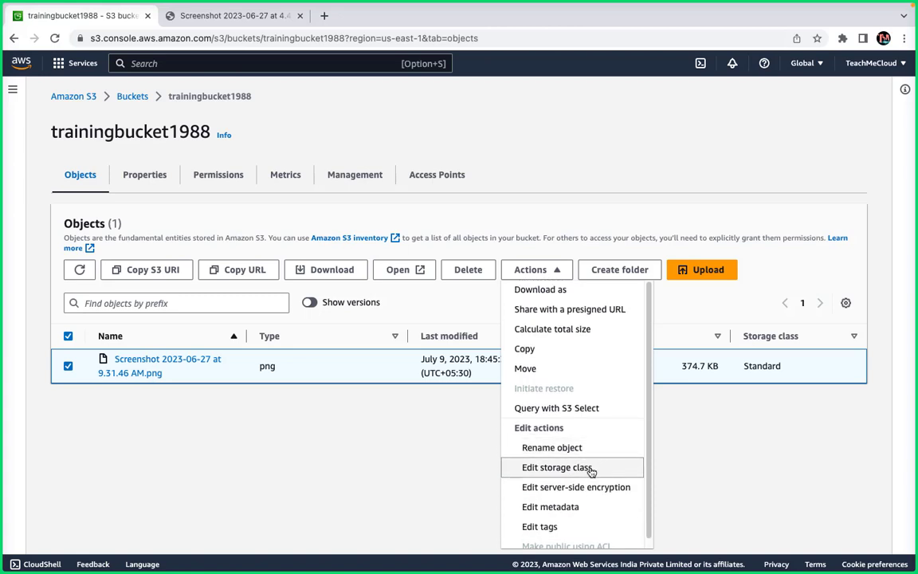
pyautogui.scroll(-1, 590, 472)
pyautogui.scroll(1, 593, 472)
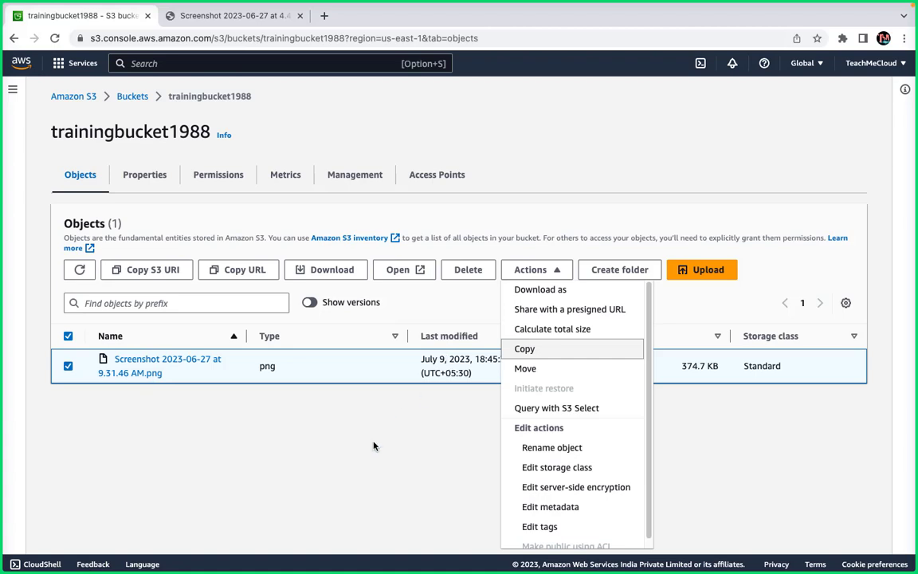
pyautogui.click(336, 396)
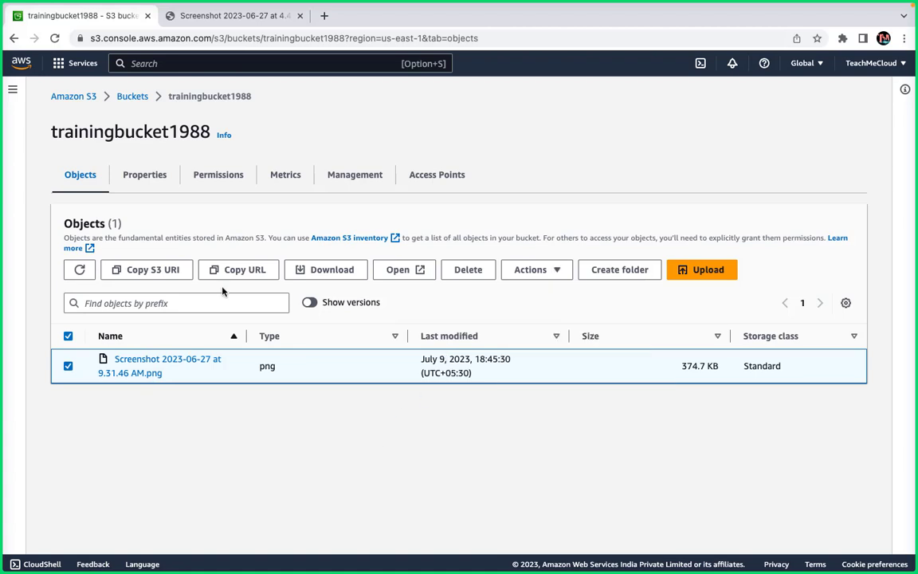
pyautogui.click(130, 97)
# Review trainingbucket1988's Block public access (Off), ACL and CORS permission sections.
pyautogui.click(135, 324)
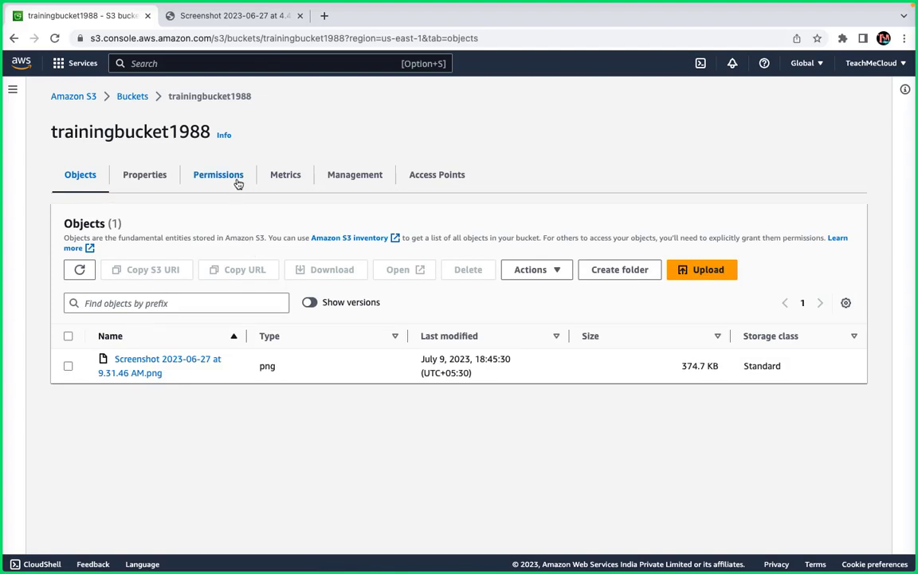
pyautogui.click(229, 170)
pyautogui.scroll(-10, 224, 369)
pyautogui.scroll(-4, 222, 369)
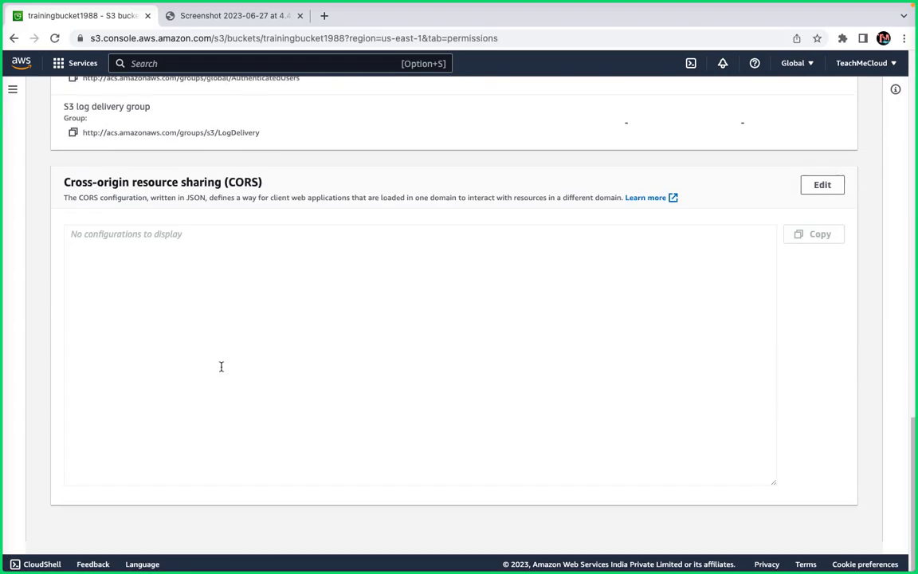
pyautogui.scroll(6, 221, 369)
pyautogui.scroll(4, 222, 369)
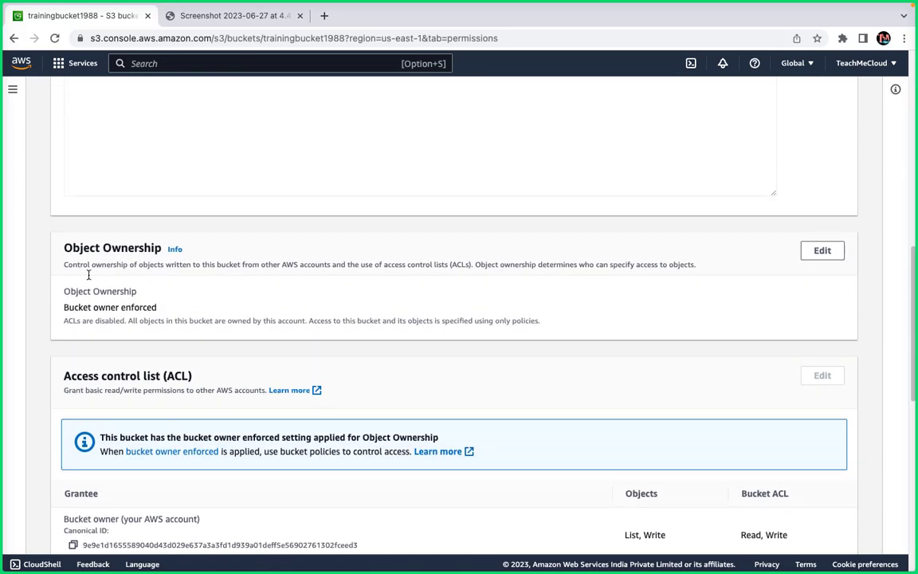
pyautogui.scroll(10, 106, 334)
pyautogui.scroll(3, 106, 342)
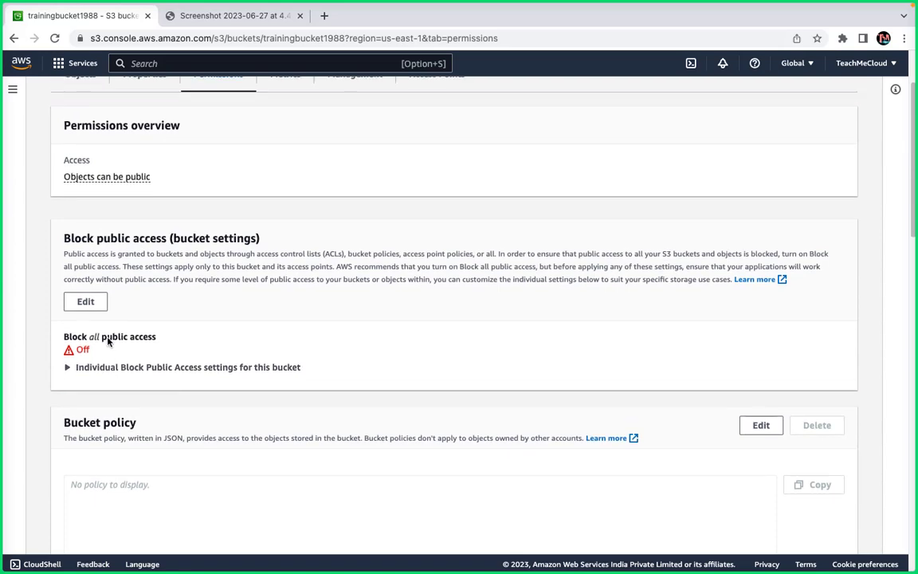
pyautogui.scroll(-10, 107, 338)
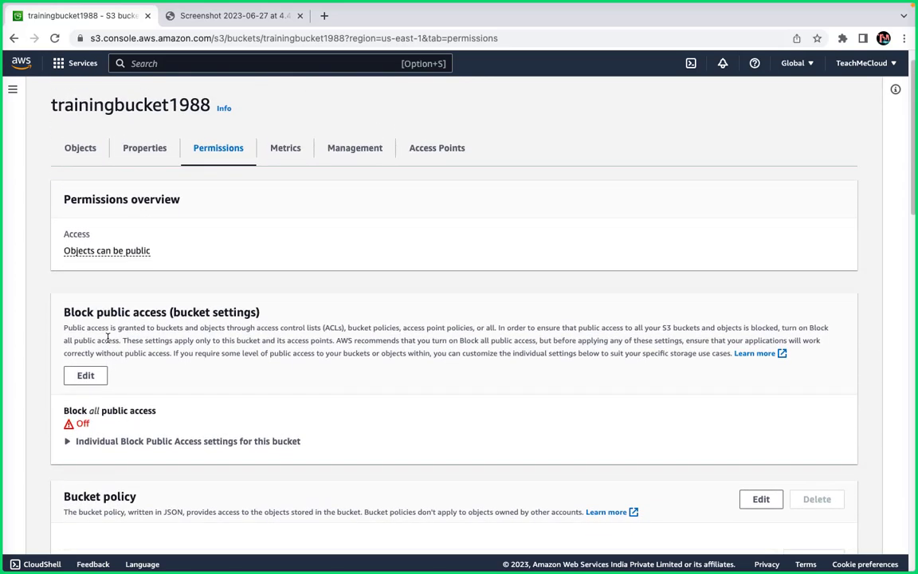
pyautogui.scroll(-6, 108, 338)
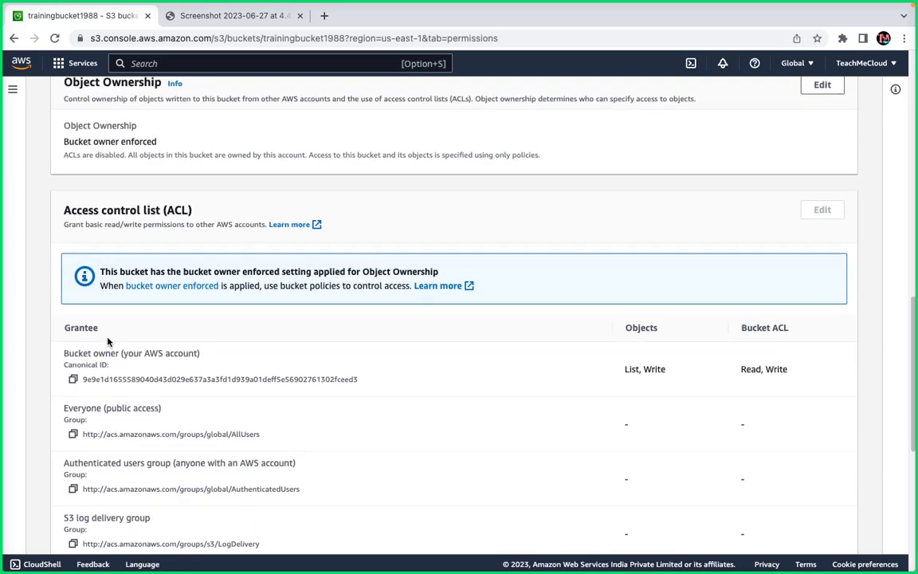
pyautogui.scroll(15, 107, 338)
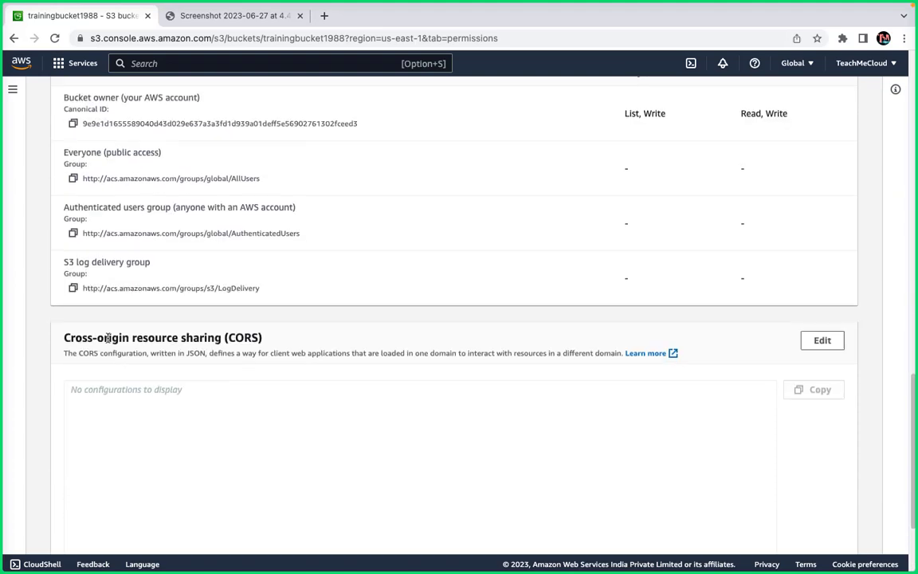
pyautogui.scroll(1, 107, 341)
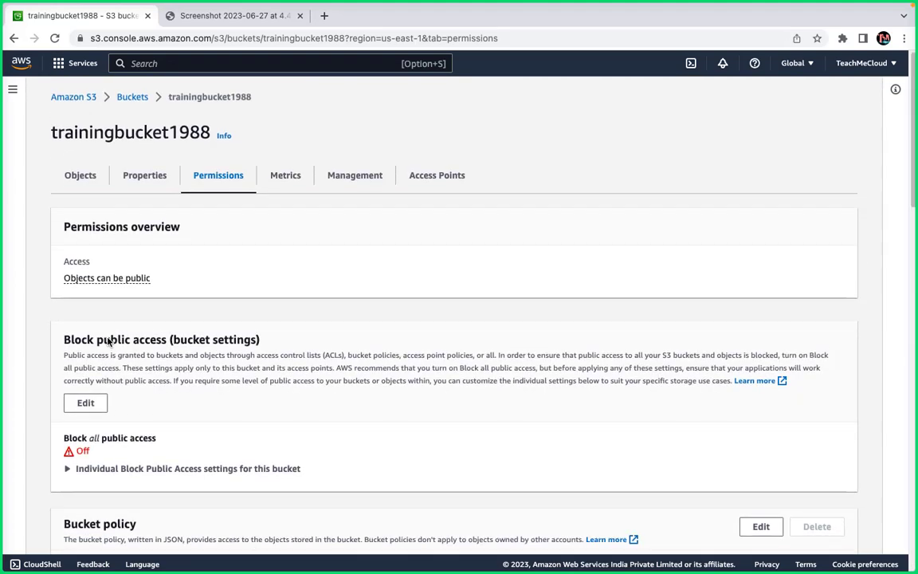
pyautogui.click(126, 173)
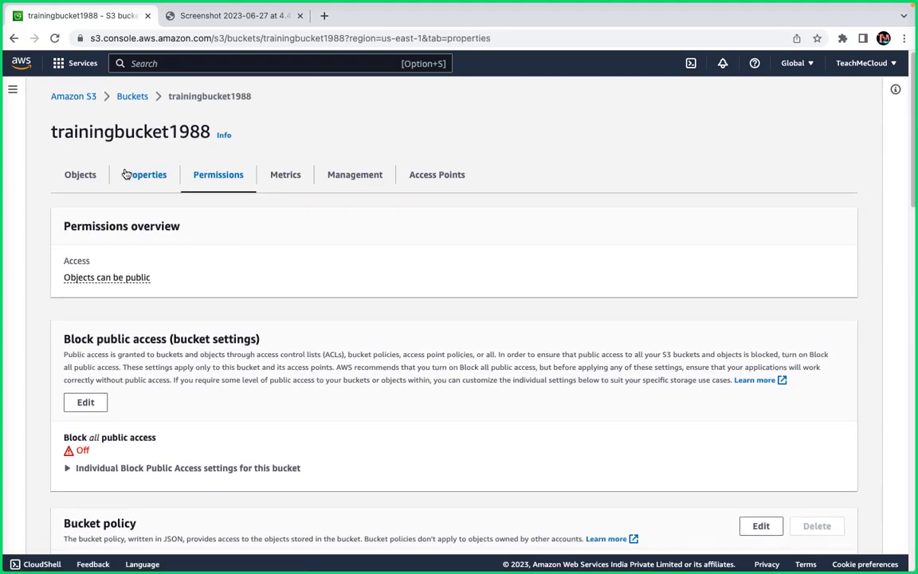
# Scroll the Properties tab down to Bucket Versioning and open it for editing.
pyautogui.scroll(-15, 206, 322)
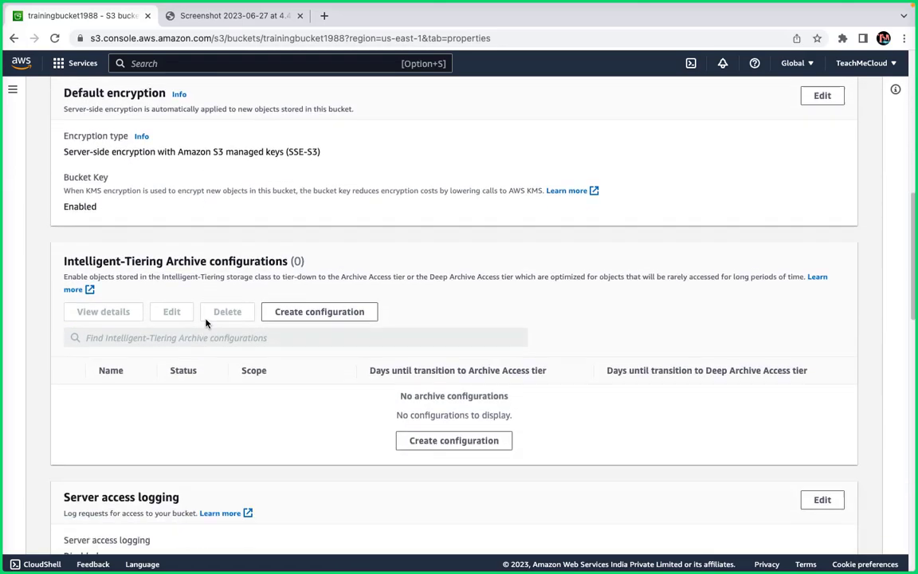
pyautogui.scroll(-5, 206, 323)
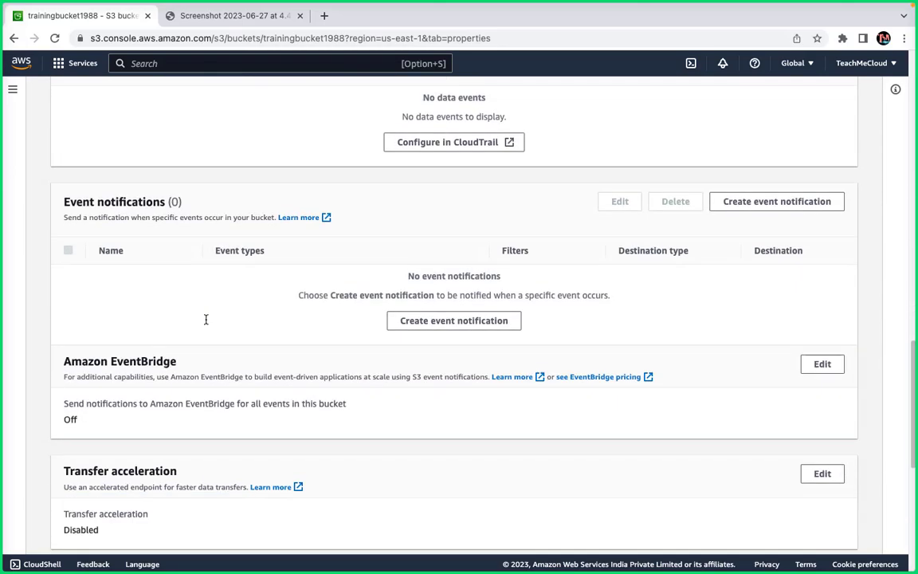
pyautogui.scroll(-5, 206, 323)
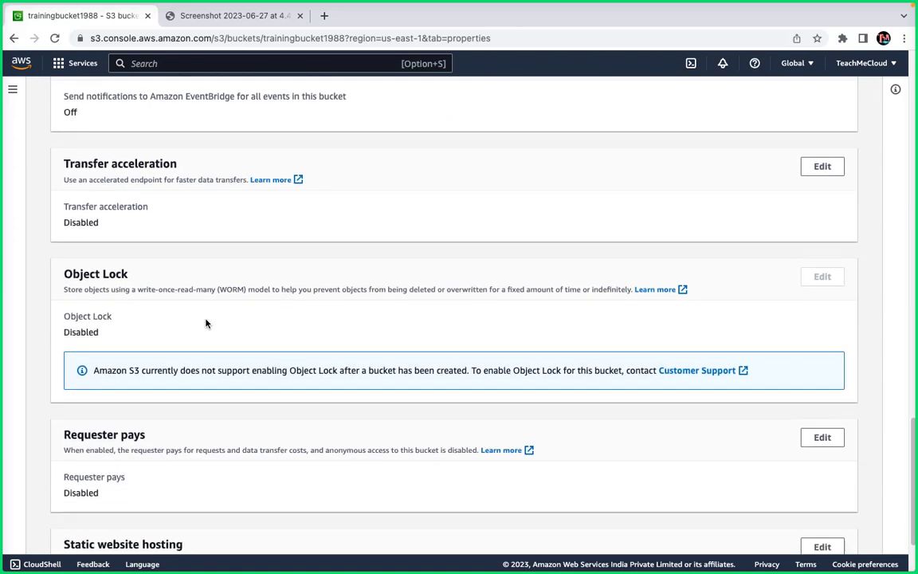
pyautogui.doubleClick(813, 276)
pyautogui.click(90, 313)
pyautogui.scroll(10, 406, 318)
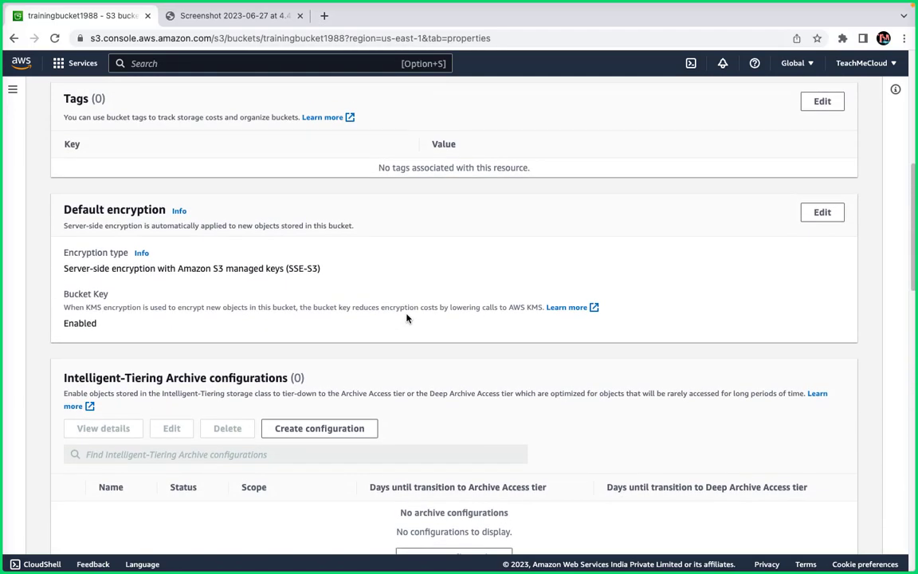
pyautogui.scroll(6, 407, 318)
pyautogui.scroll(-9, 406, 318)
pyautogui.scroll(10, 406, 318)
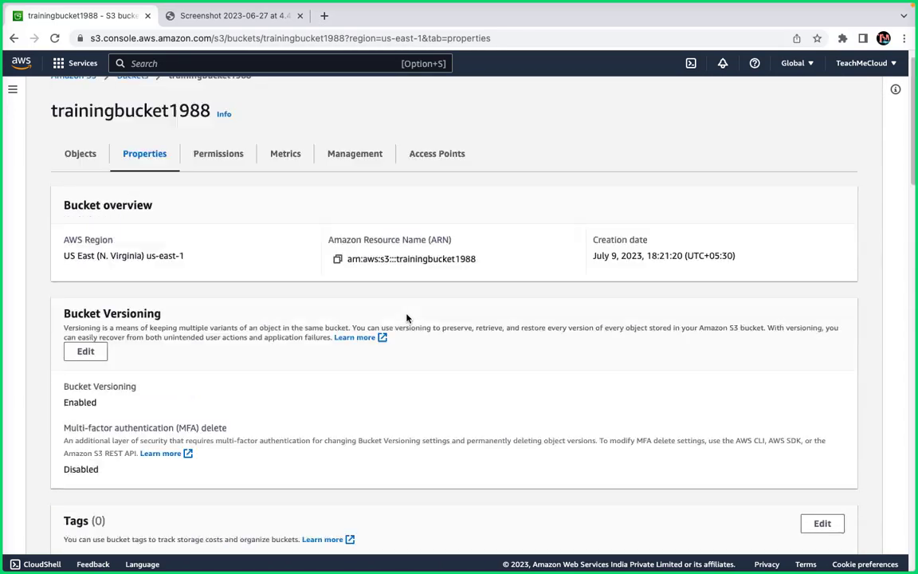
pyautogui.scroll(-1, 406, 318)
pyautogui.click(86, 372)
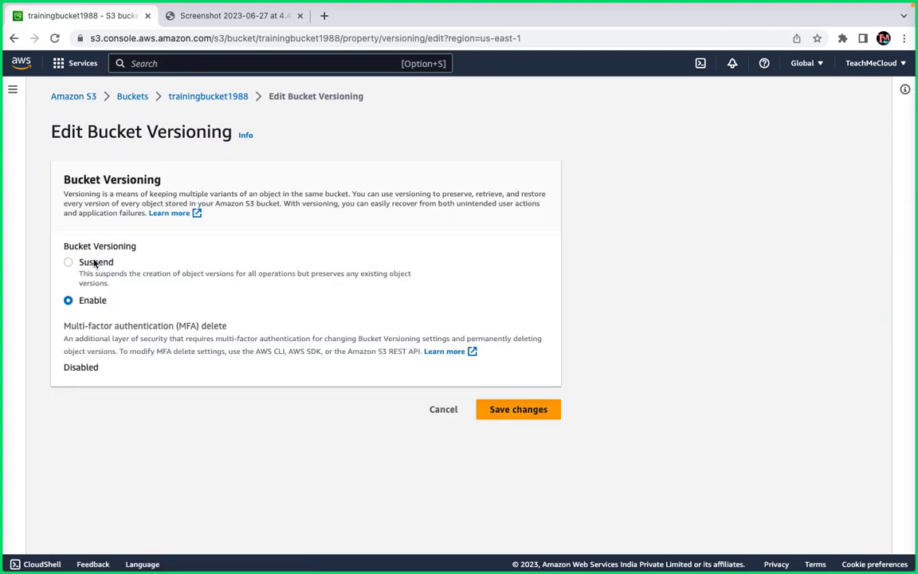
# Try Suspend, switch back to Enable, and save the Bucket Versioning setting.
pyautogui.click(94, 263)
pyautogui.click(93, 300)
pyautogui.click(521, 408)
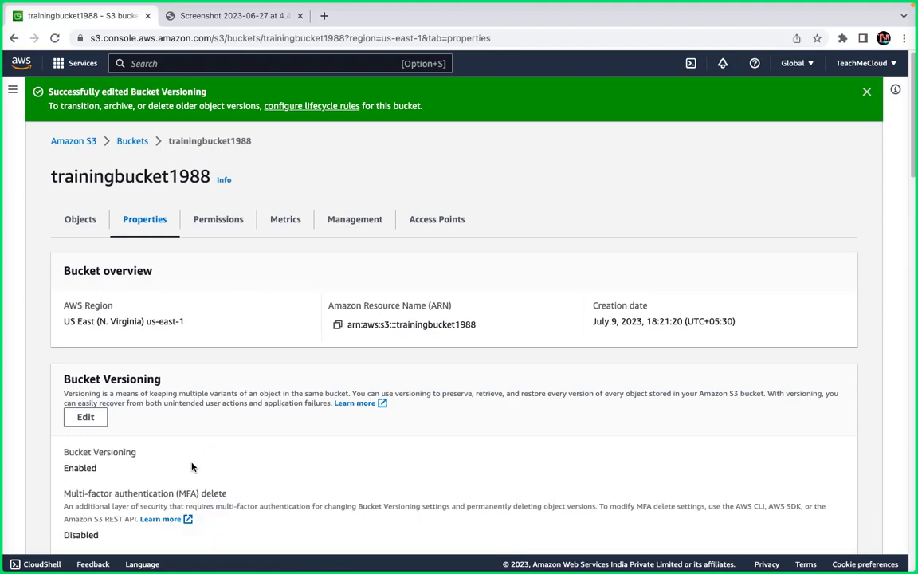
# Reopen Bucket Versioning, choose Suspend, acknowledge the suspension outcomes, and save.
pyautogui.scroll(-15, 191, 467)
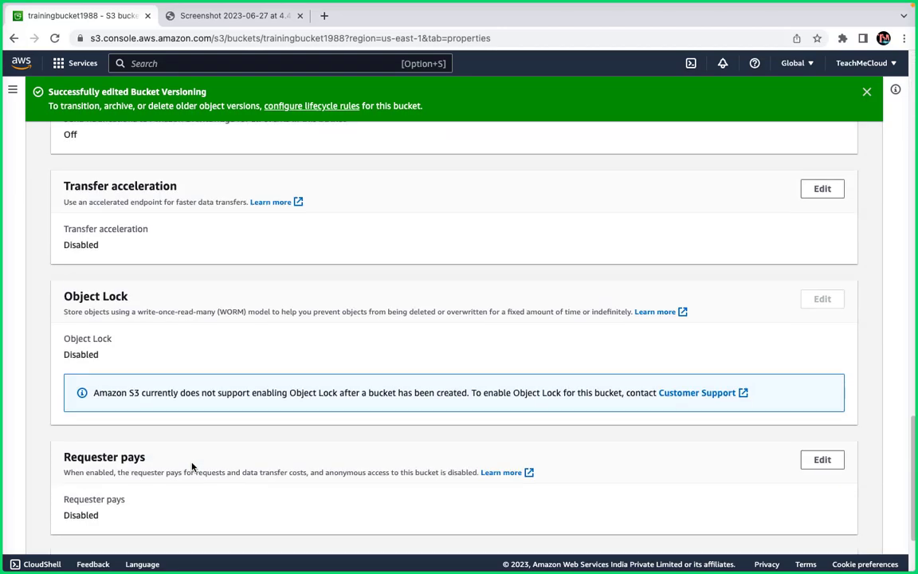
pyautogui.scroll(5, 191, 467)
pyautogui.scroll(-3, 191, 467)
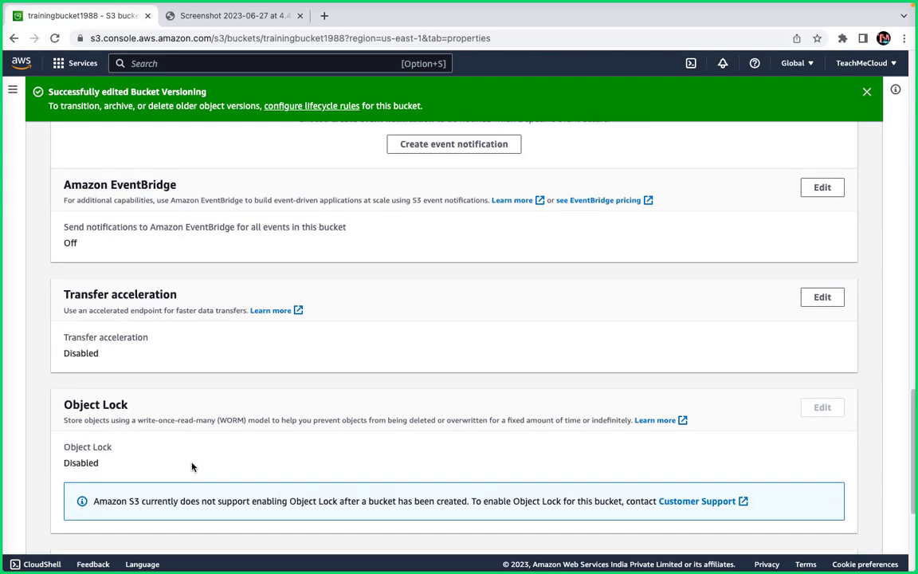
pyautogui.scroll(13, 375, 394)
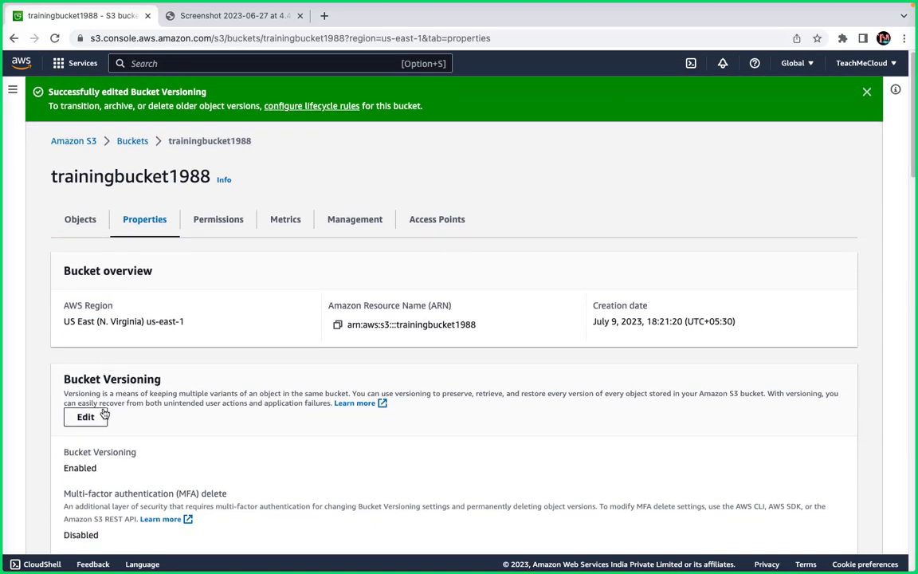
pyautogui.scroll(-2, 104, 414)
pyautogui.click(88, 323)
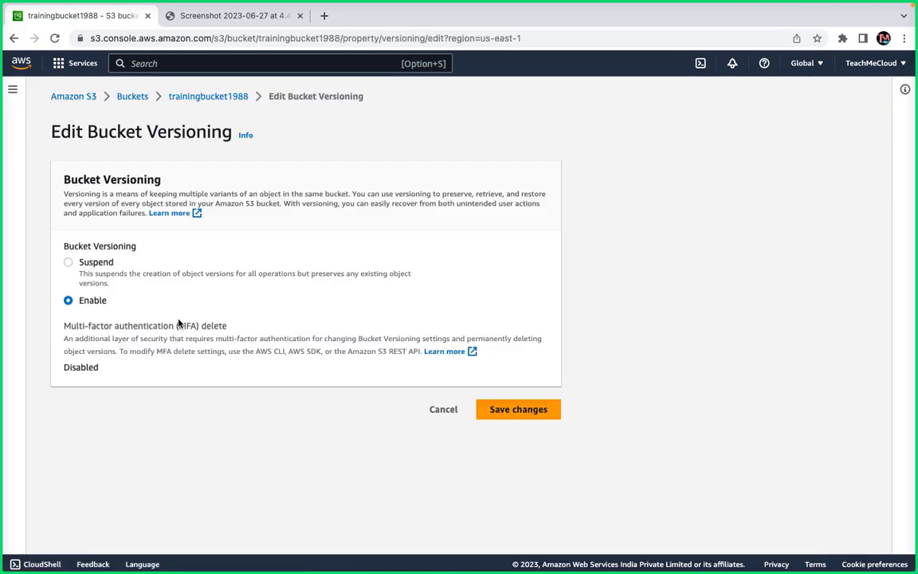
pyautogui.click(82, 262)
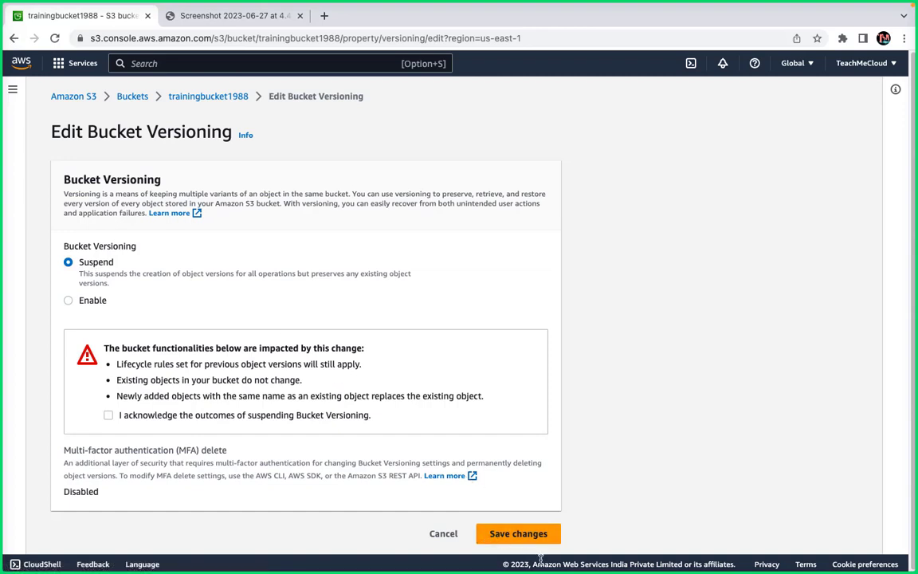
pyautogui.click(528, 535)
pyautogui.click(208, 417)
pyautogui.click(507, 529)
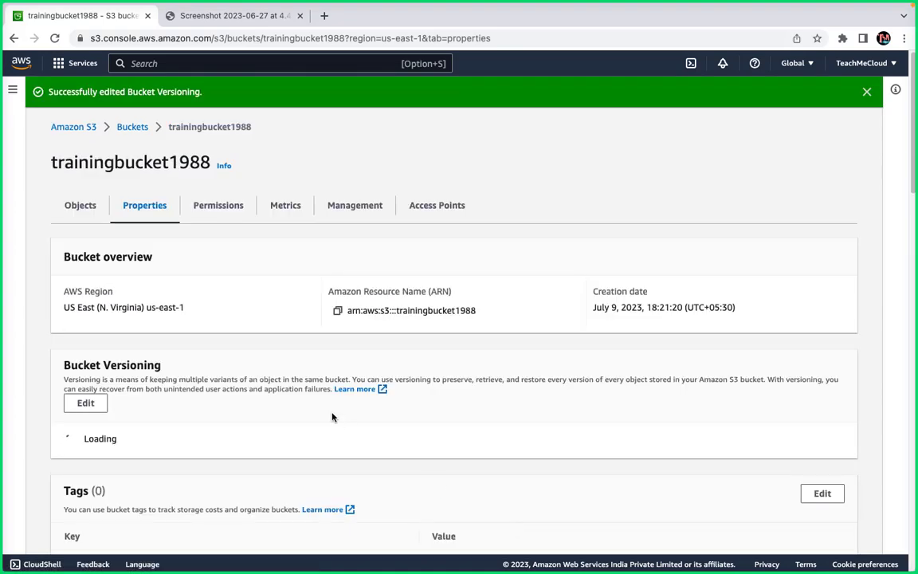
pyautogui.scroll(-15, 73, 426)
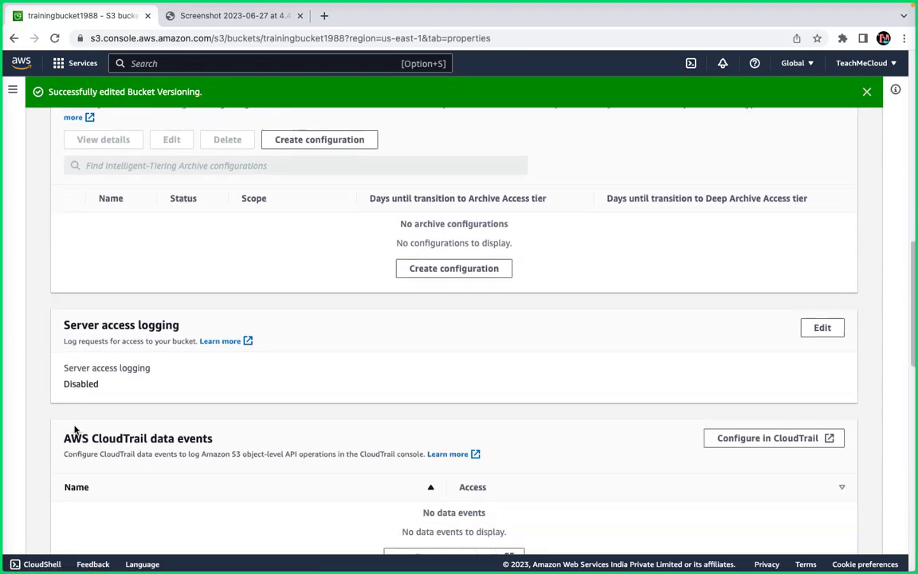
pyautogui.scroll(-10, 74, 429)
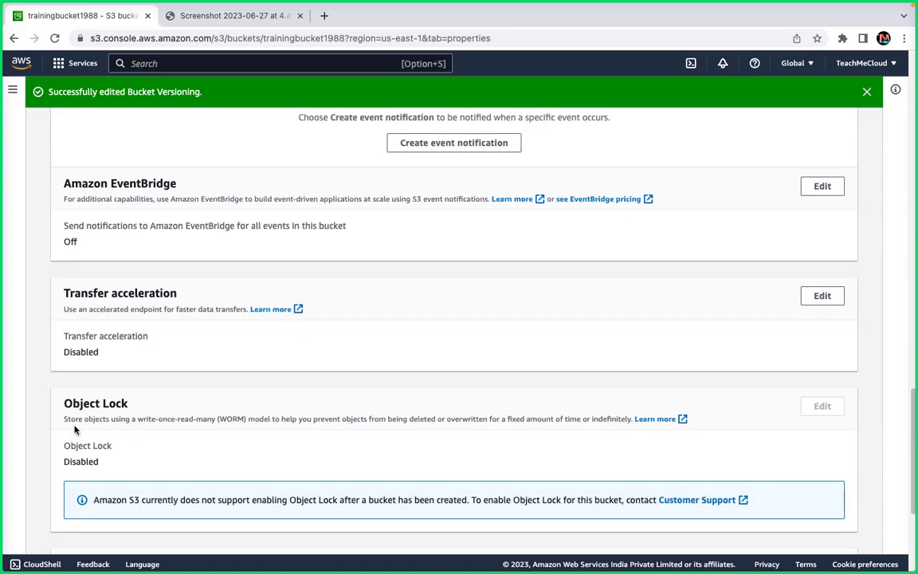
pyautogui.scroll(-1, 75, 431)
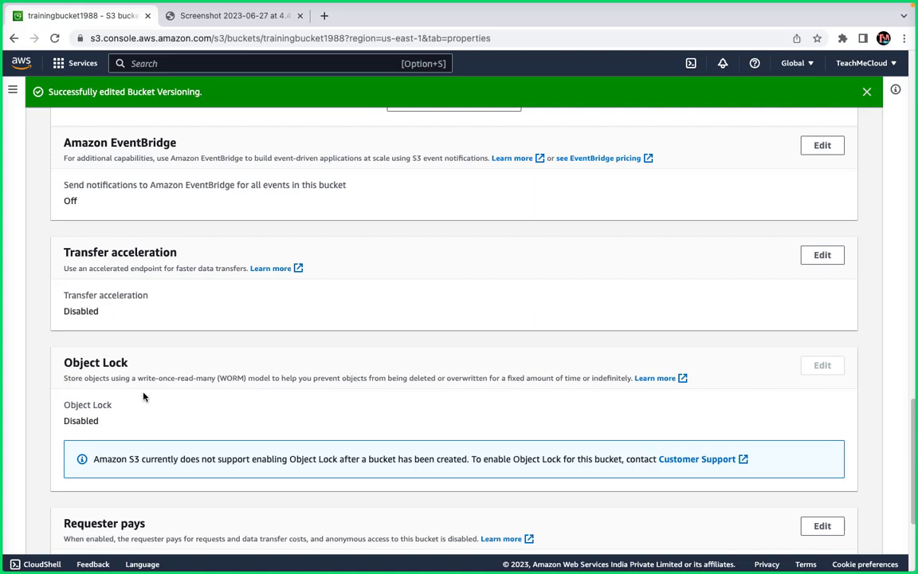
pyautogui.scroll(-3, 124, 403)
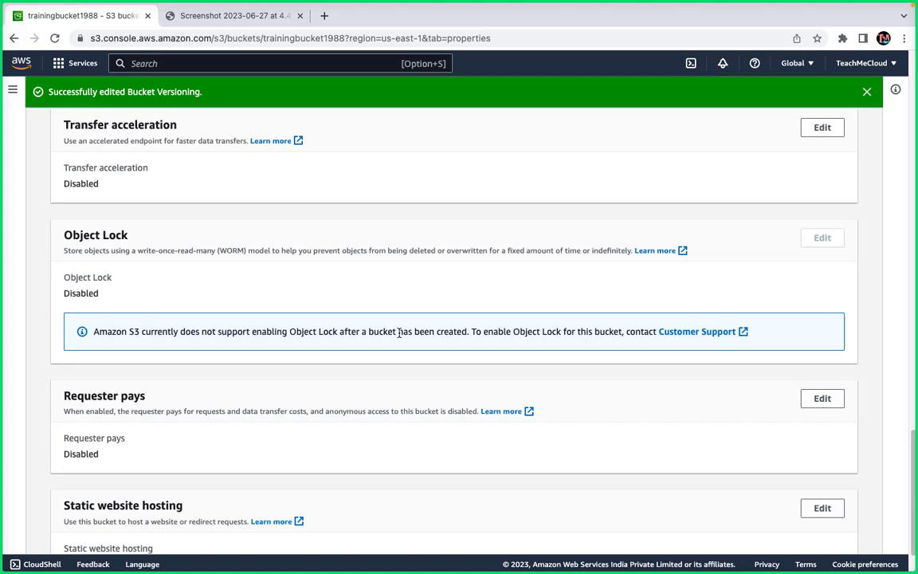
pyautogui.scroll(-2, 410, 316)
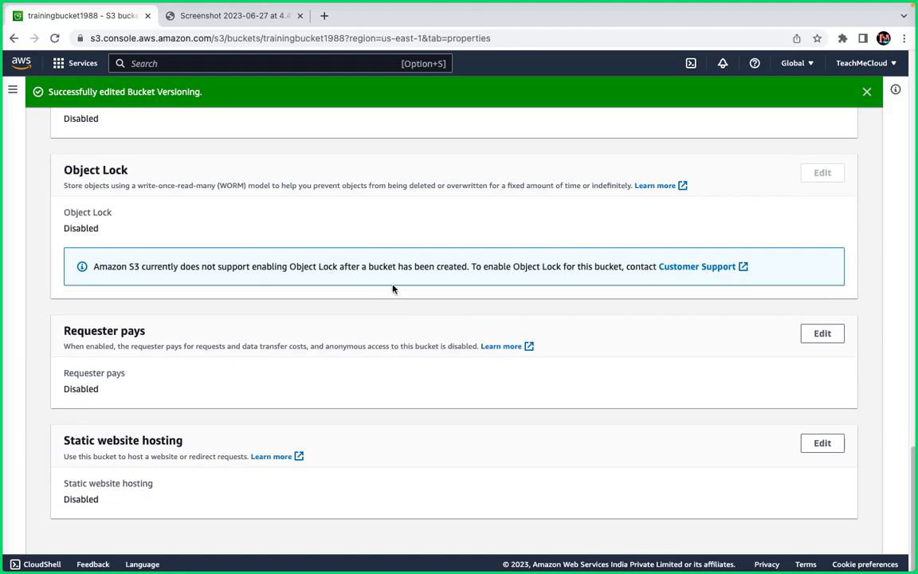
pyautogui.scroll(15, 523, 275)
pyautogui.scroll(10, 523, 277)
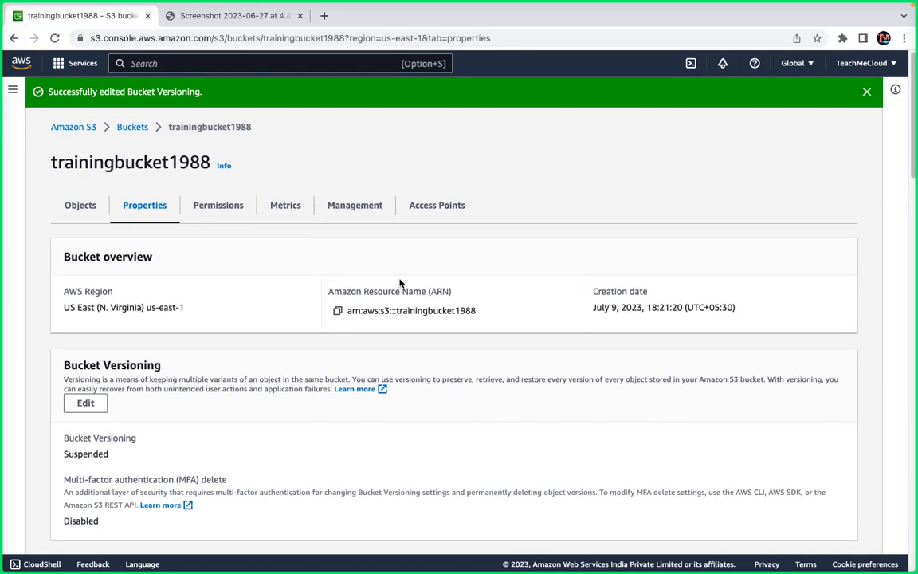
pyautogui.scroll(-1, 207, 333)
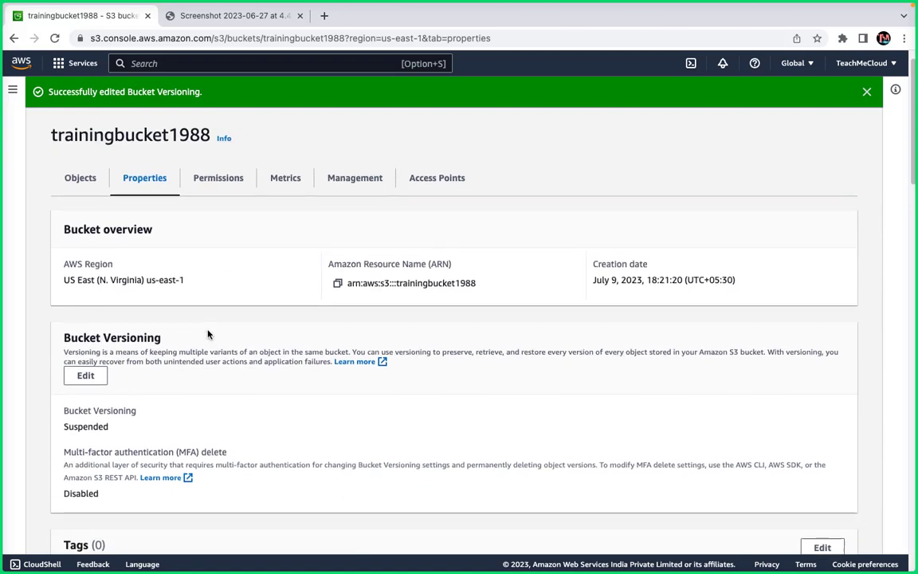
# On the Permissions tab, expand the individual Block Public Access settings and start editing them.
pyautogui.click(220, 162)
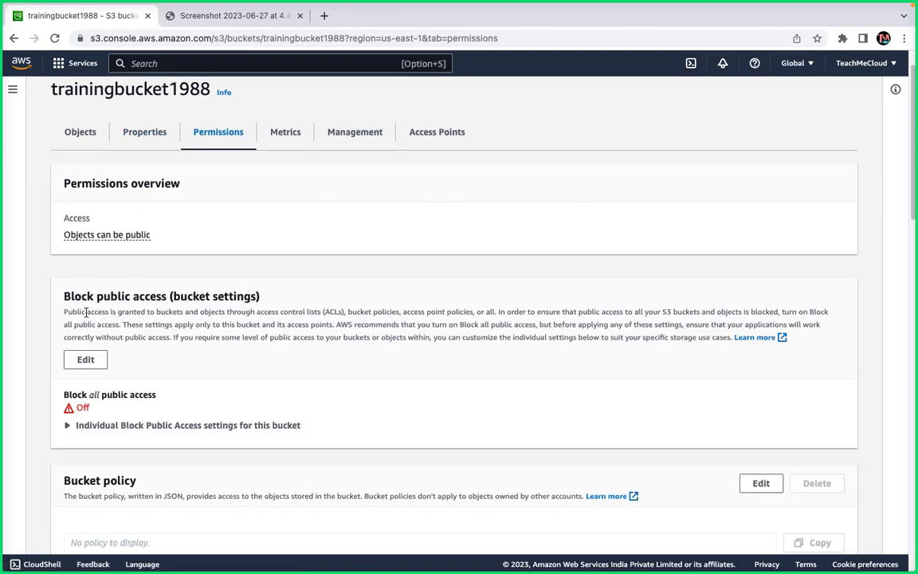
pyautogui.moveTo(165, 293); pyautogui.dragTo(47, 275)
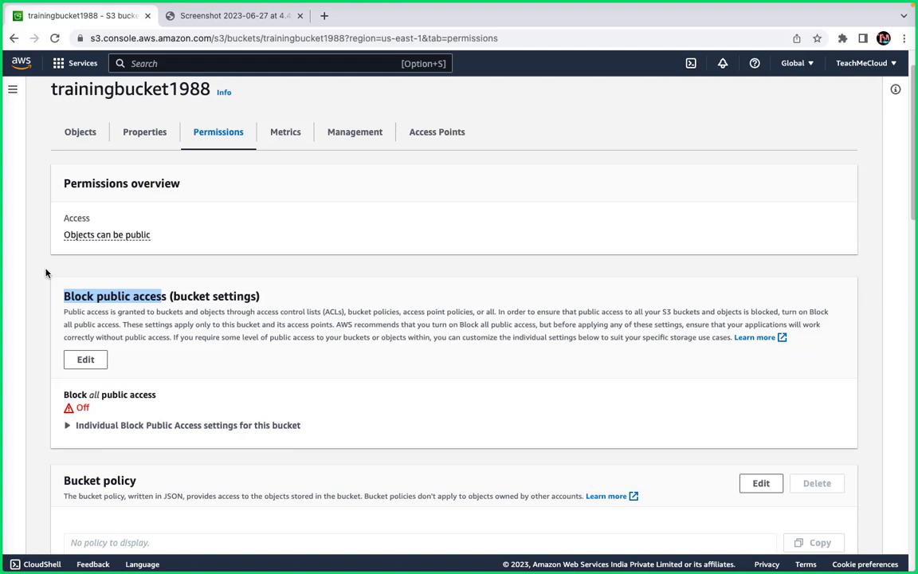
pyautogui.click(74, 425)
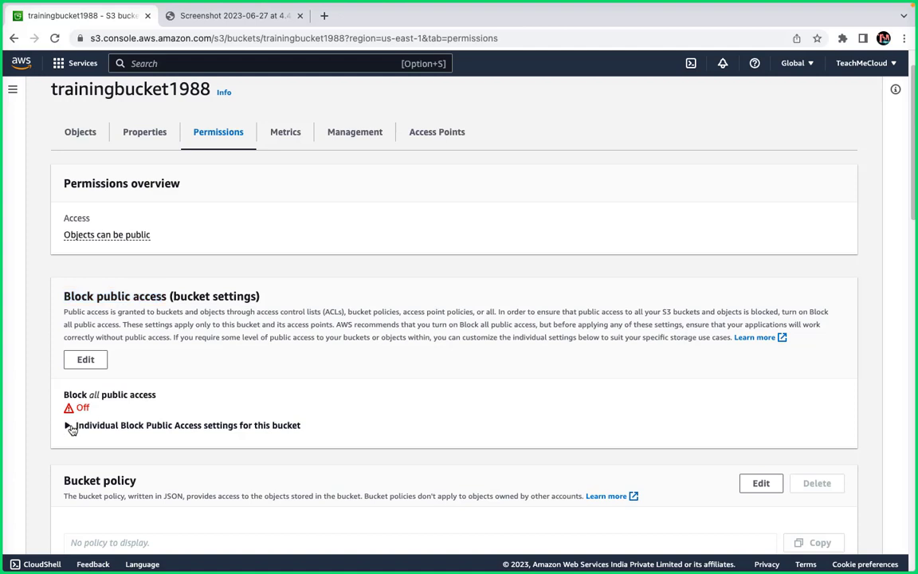
pyautogui.click(84, 364)
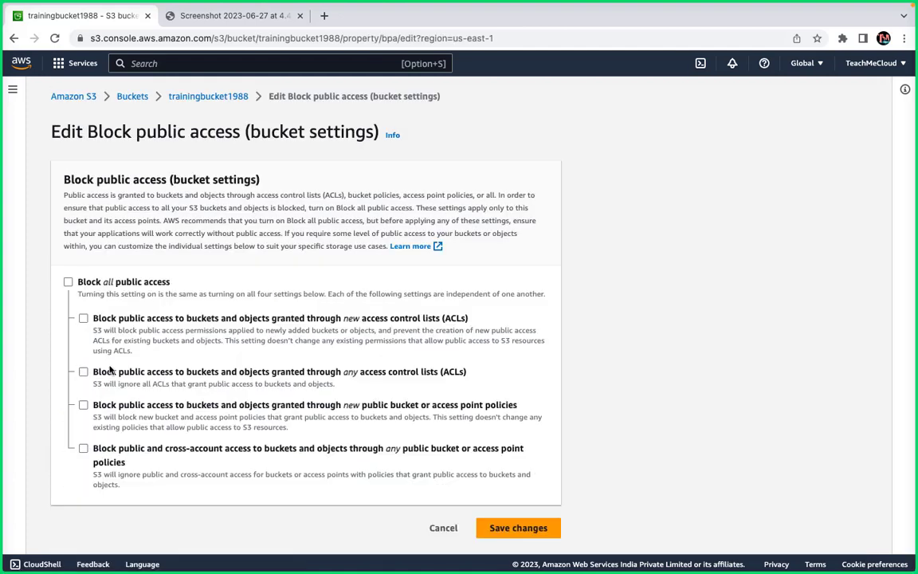
# Turn on Block all public access and save, typing 'confirm' to approve.
pyautogui.click(69, 283)
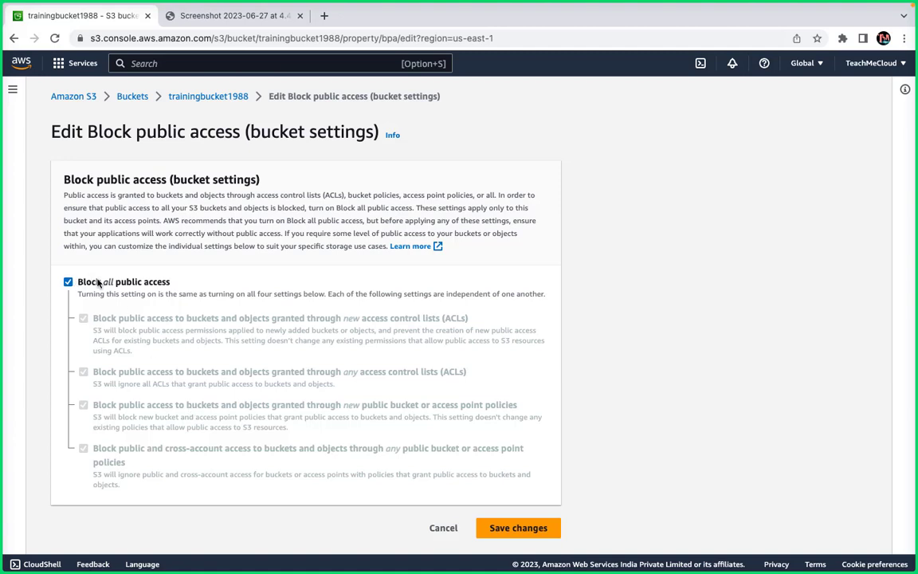
pyautogui.click(527, 528)
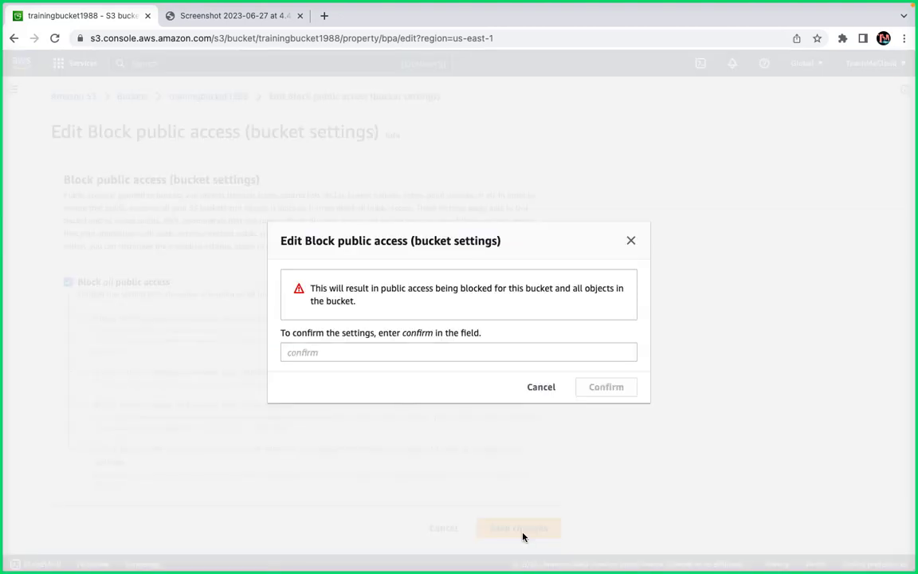
pyautogui.click(364, 356)
pyautogui.write('c')
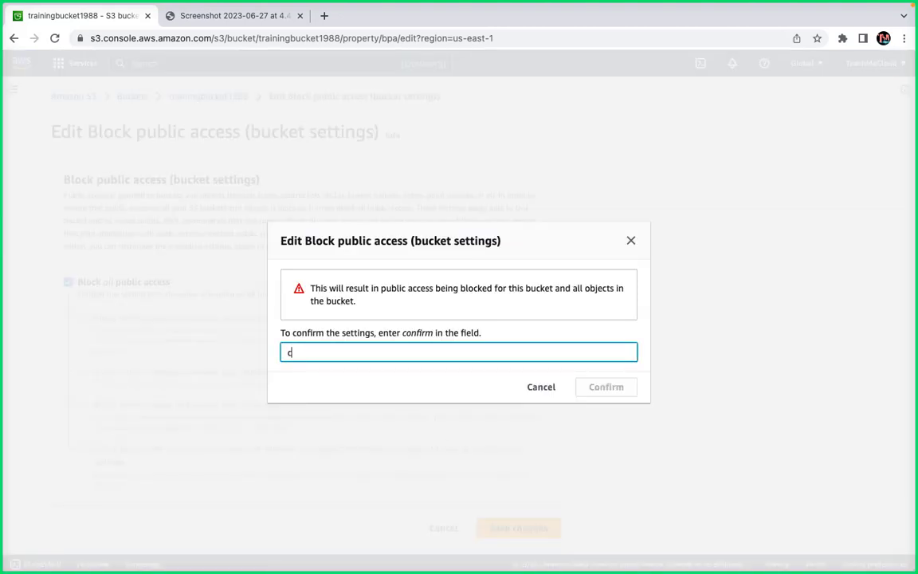
pyautogui.write('onfirm')
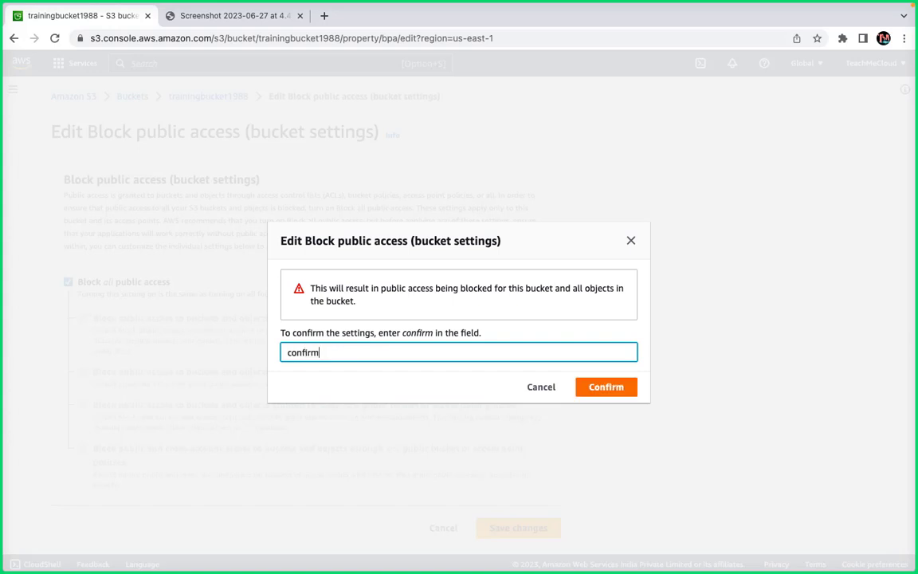
pyautogui.click(610, 387)
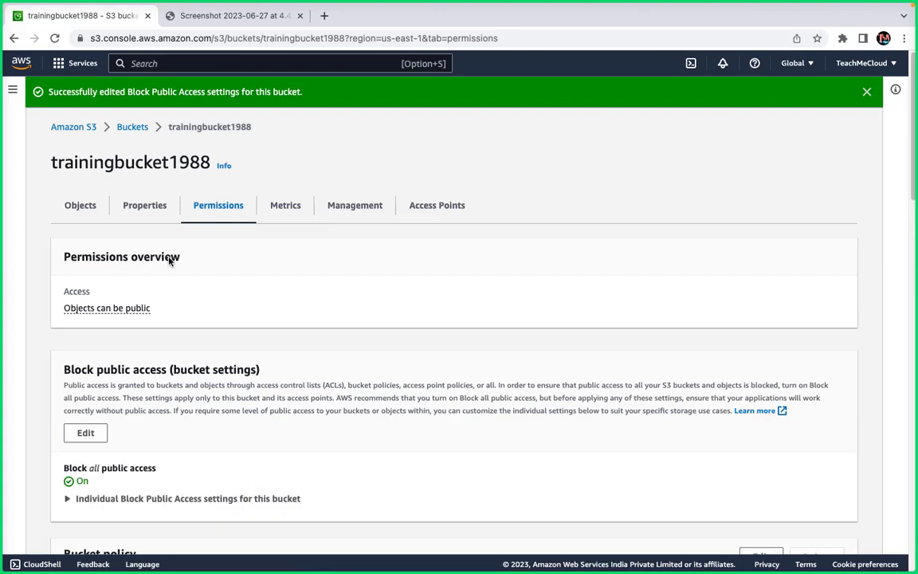
# Create a presigned URL for the screenshot that expires in 4 minutes.
pyautogui.click(80, 208)
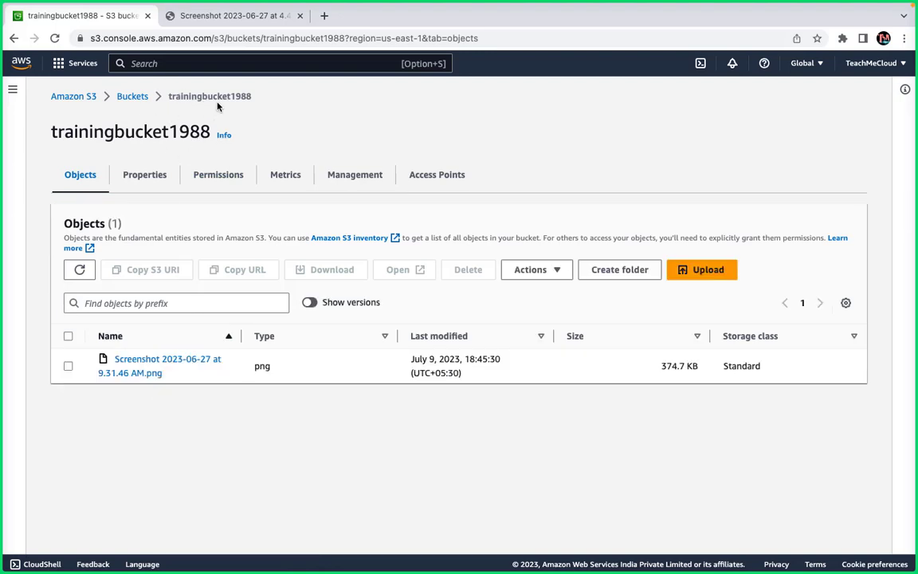
pyautogui.click(68, 366)
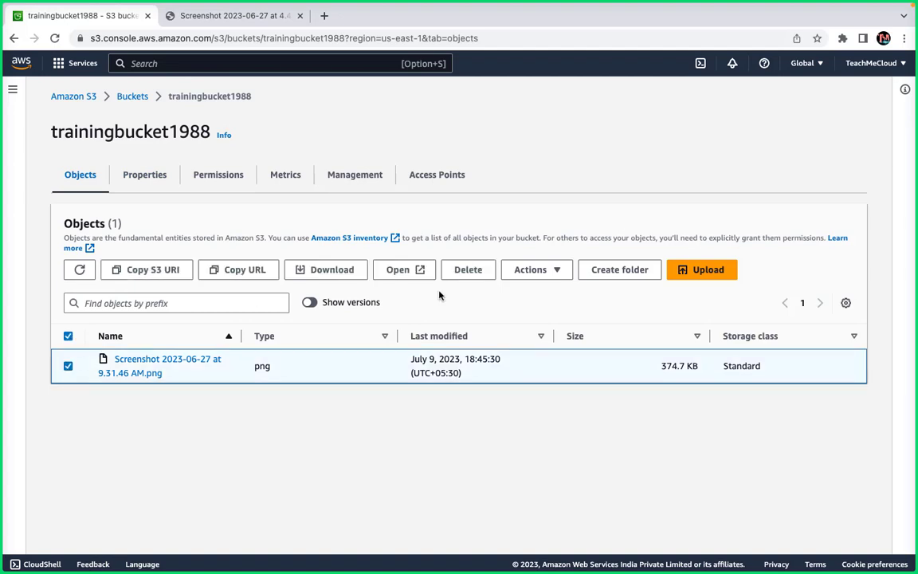
pyautogui.click(548, 272)
pyautogui.click(550, 309)
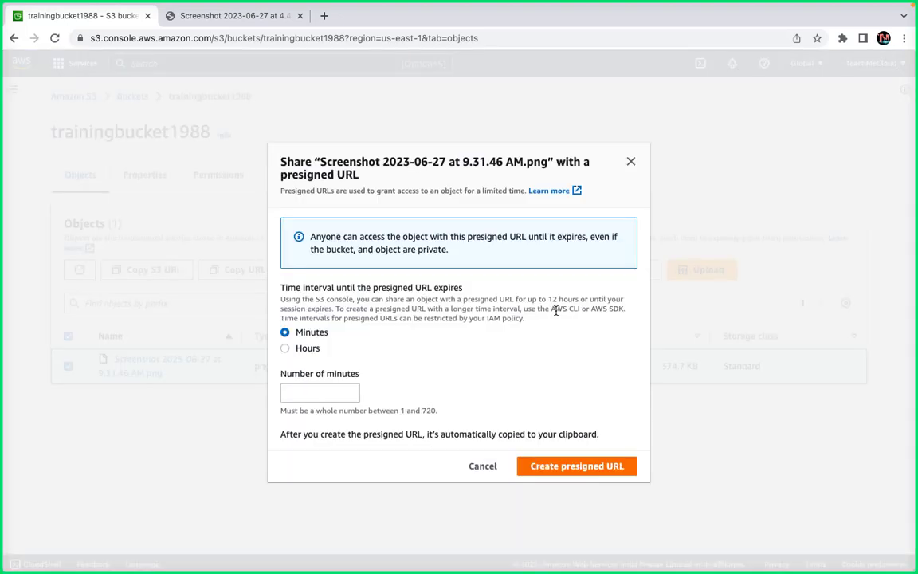
pyautogui.click(305, 386)
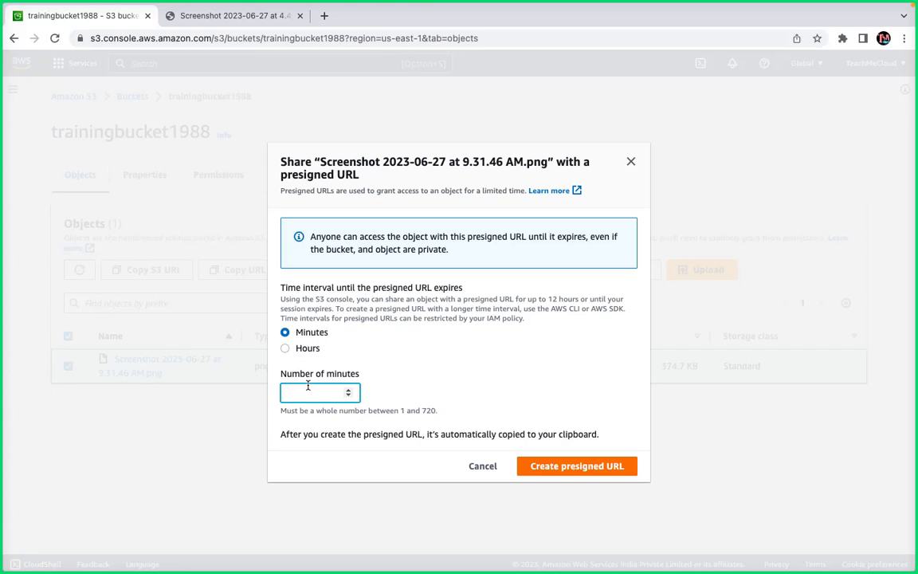
pyautogui.write('4')
pyautogui.click(613, 467)
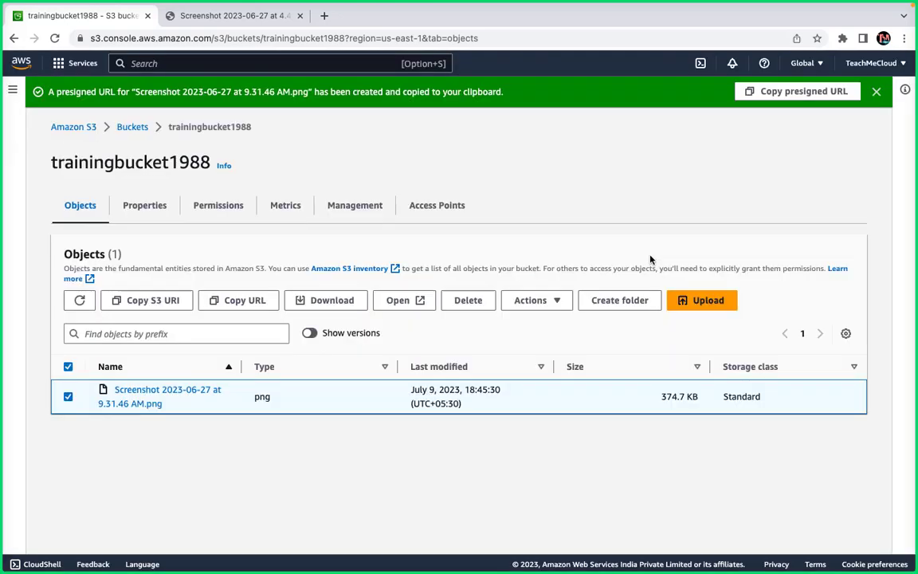
# Copy the presigned URL and load it in a new browser tab.
pyautogui.click(799, 91)
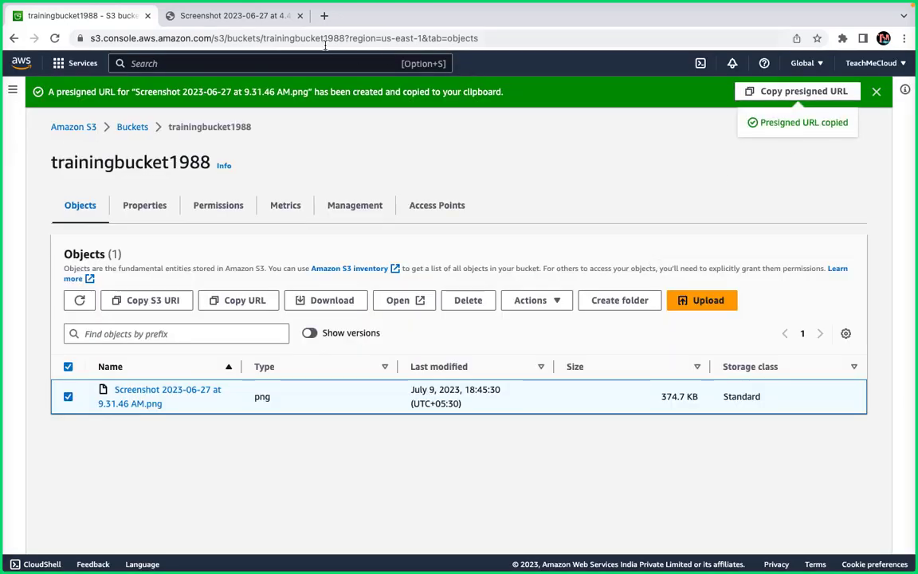
pyautogui.click(323, 18)
pyautogui.press('super+v')
pyautogui.press('Return')
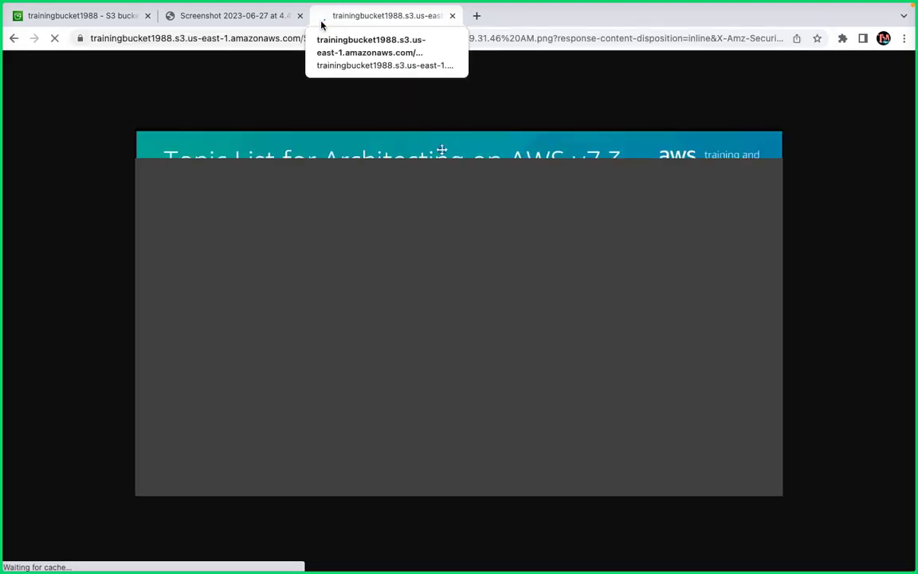
# Close the new tab, reload the earlier Screenshot tab, and highlight its AccessDenied 'Request has expired' error.
pyautogui.click(452, 15)
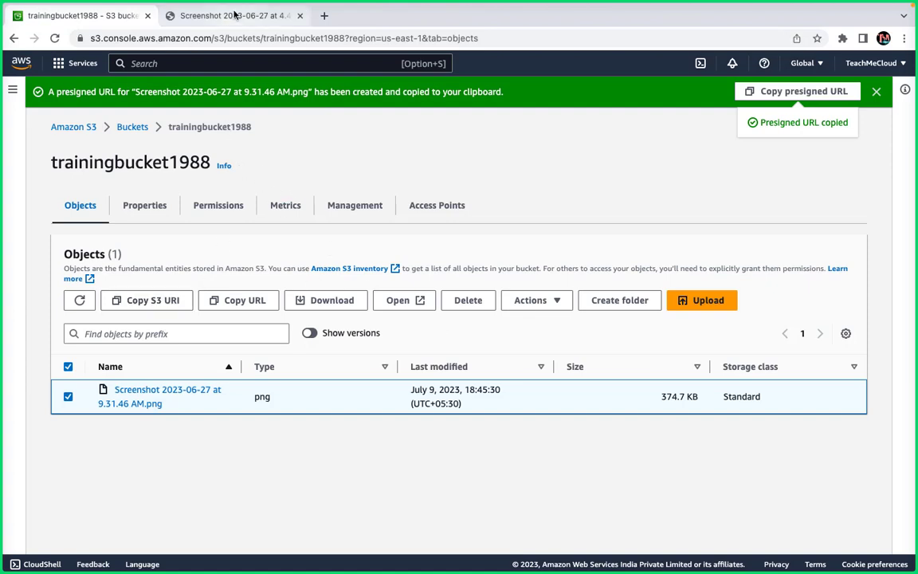
pyautogui.click(209, 15)
pyautogui.click(54, 40)
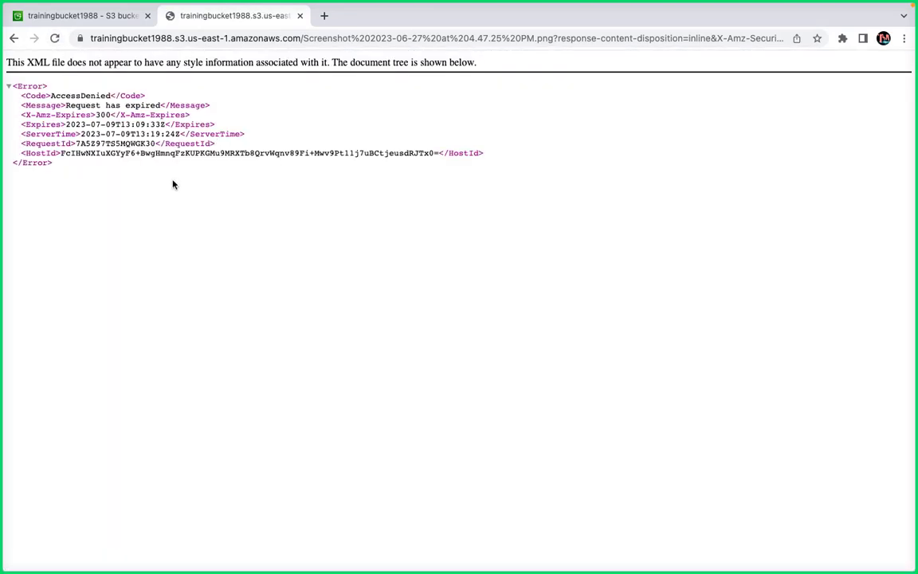
pyautogui.moveTo(113, 197); pyautogui.dragTo(20, 52)
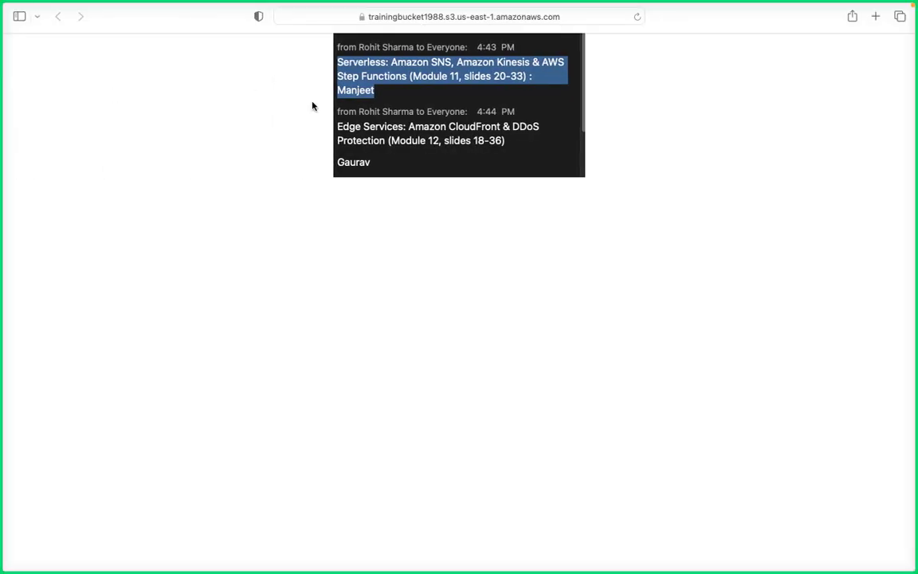
# Reload the Safari page to confirm its presigned screenshot link has also expired.
pyautogui.click(636, 17)
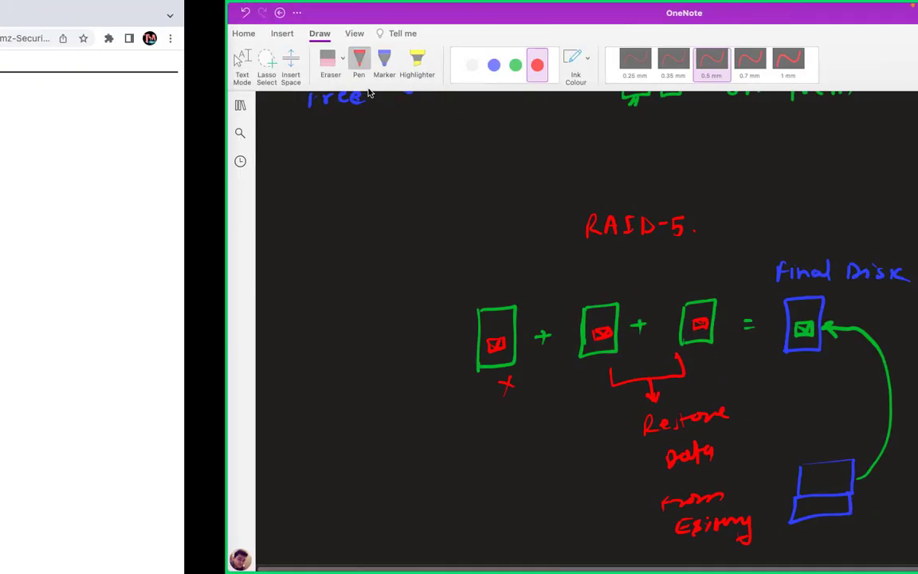
# Leave the full-screen apps for the desktop and bring GoTo Meeting forward from the Dock.
pyautogui.hotkey('ctrl', 'Left')
pyautogui.hotkey('ctrl', 'Left')
pyautogui.hotkey('ctrl', 'Left')
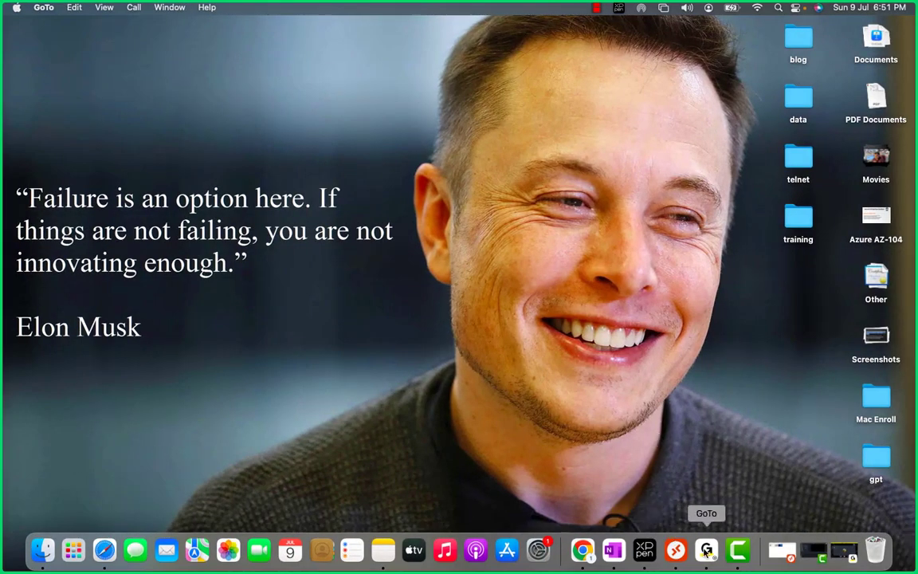
pyautogui.click(706, 550)
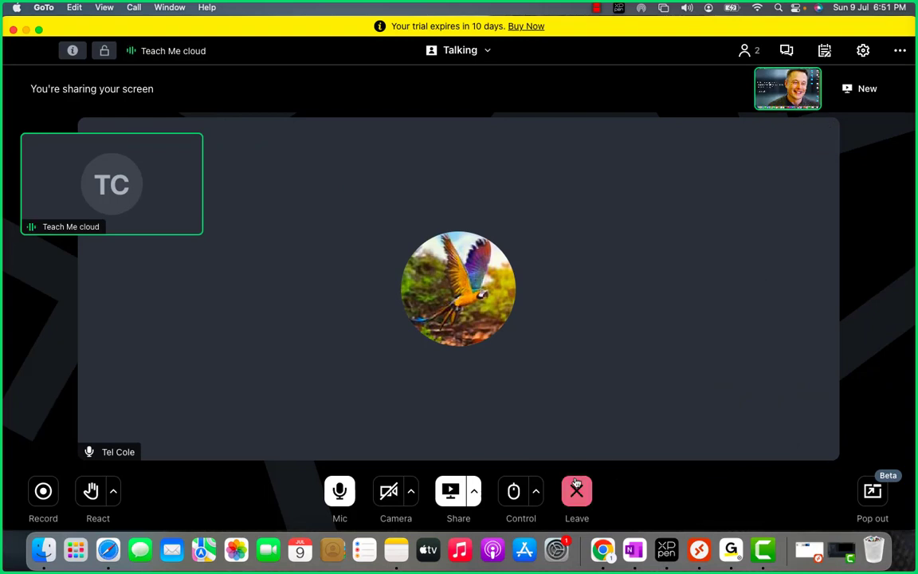